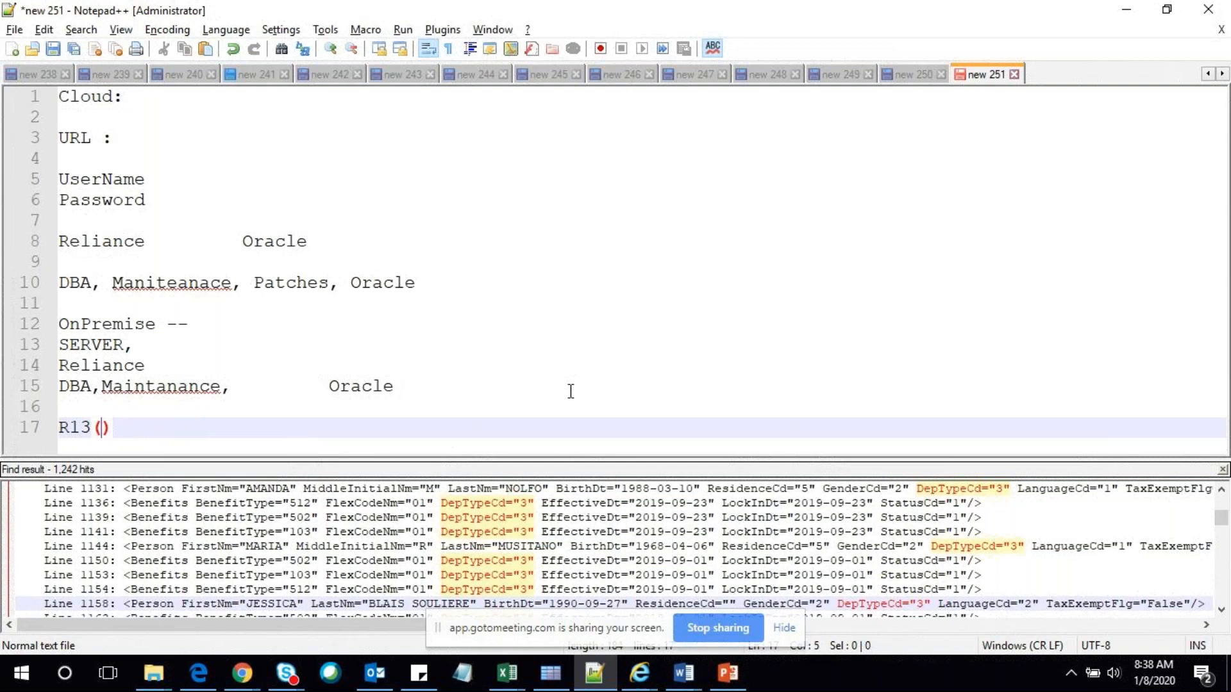
Complete the R13 line to read 'R13(Update 20A) 2020'
text(date )
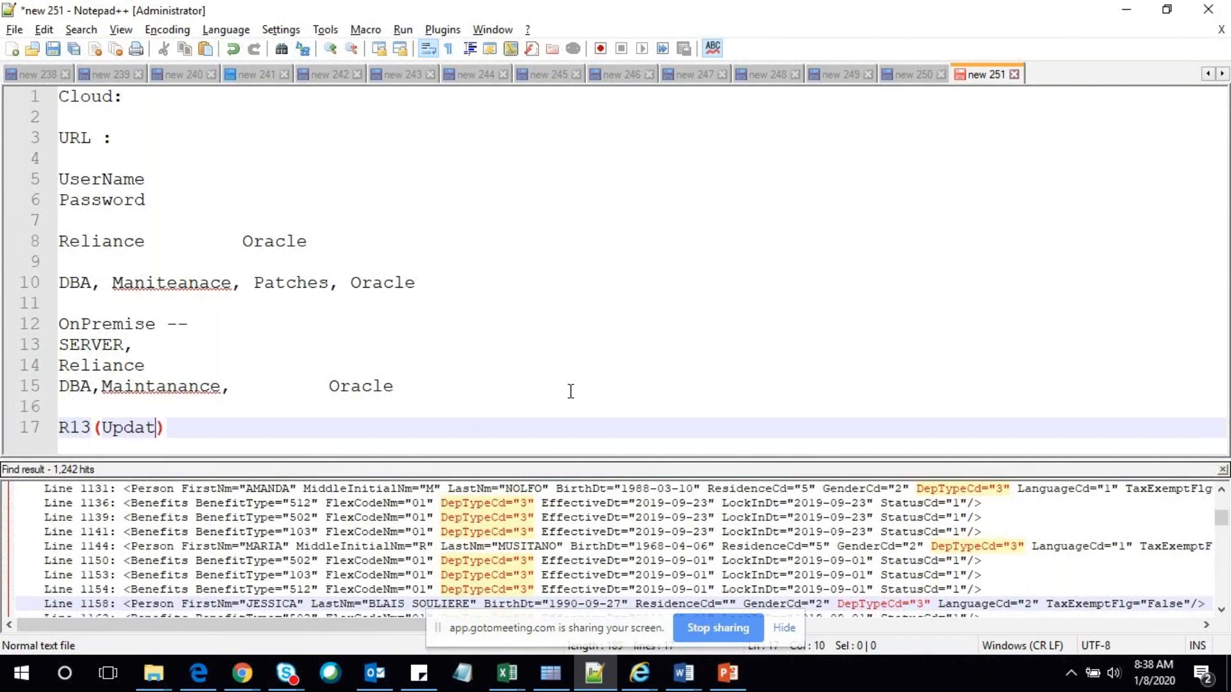
text(20A)
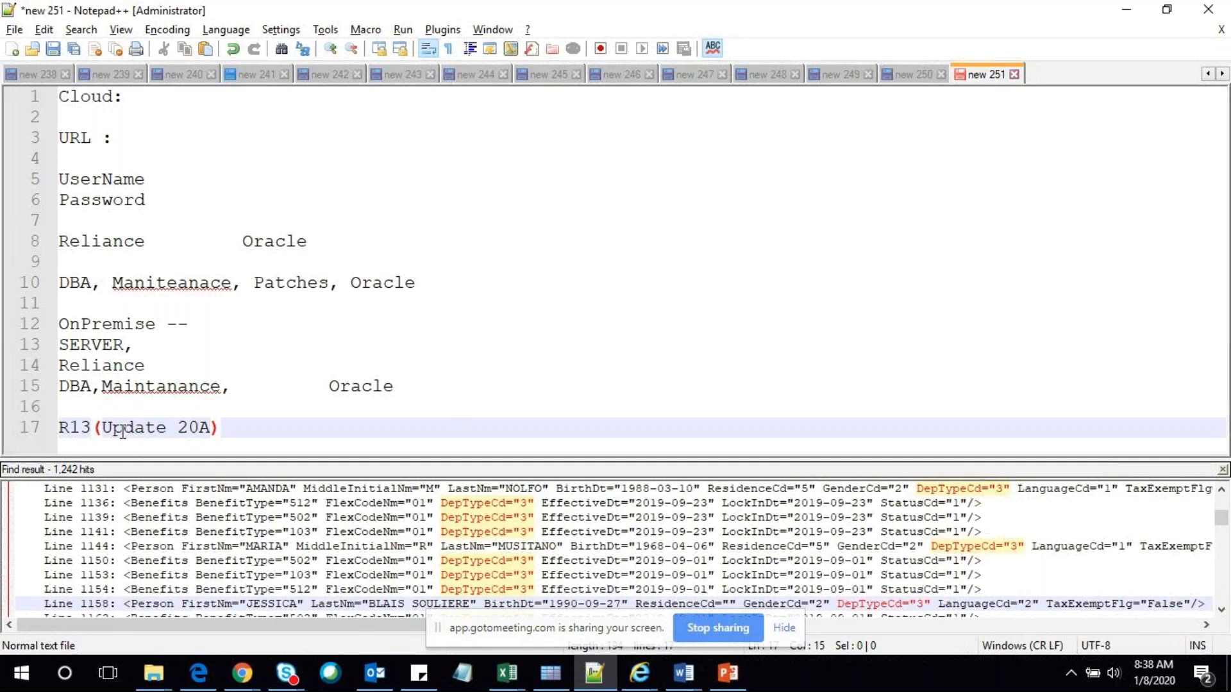
double_click(200, 438)
click(248, 432)
text(20202)
key(BackSpace)
Add quarter lines '1st Quadrant', '2nd Qu - 20B', '3rd qu- 20C' and '20D' below it
key(Return)
text(1st Quadrant)
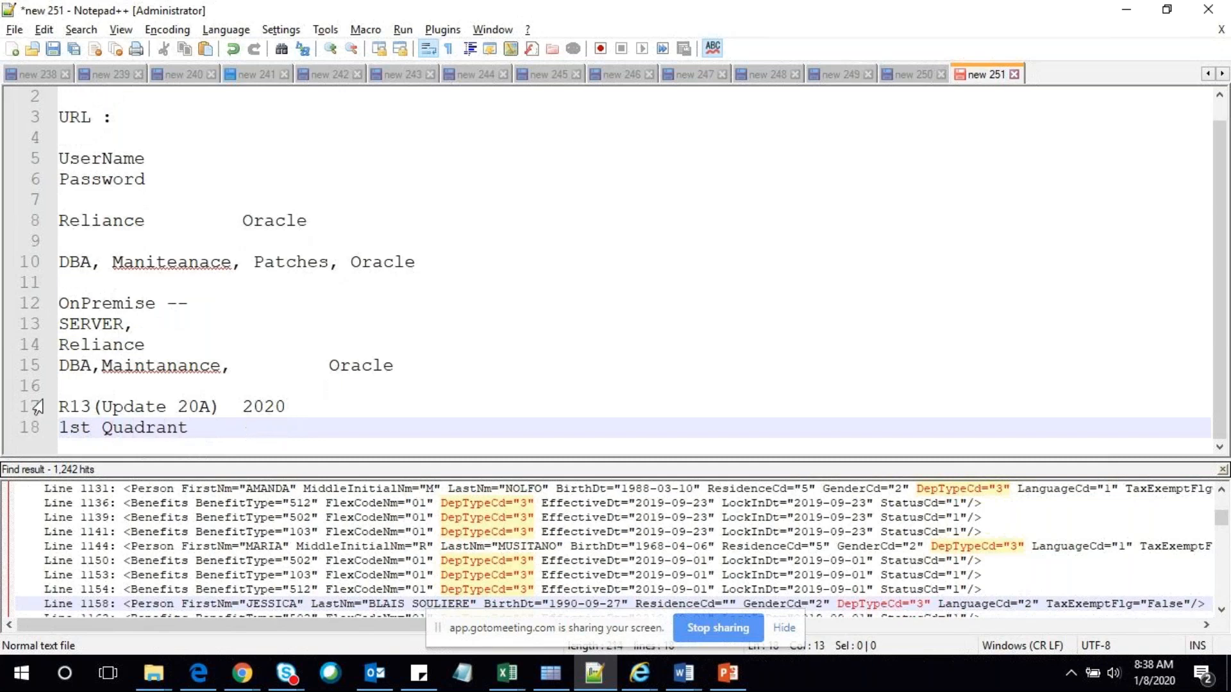
click(203, 405)
click(198, 428)
key(Return)
text(2nd Q)
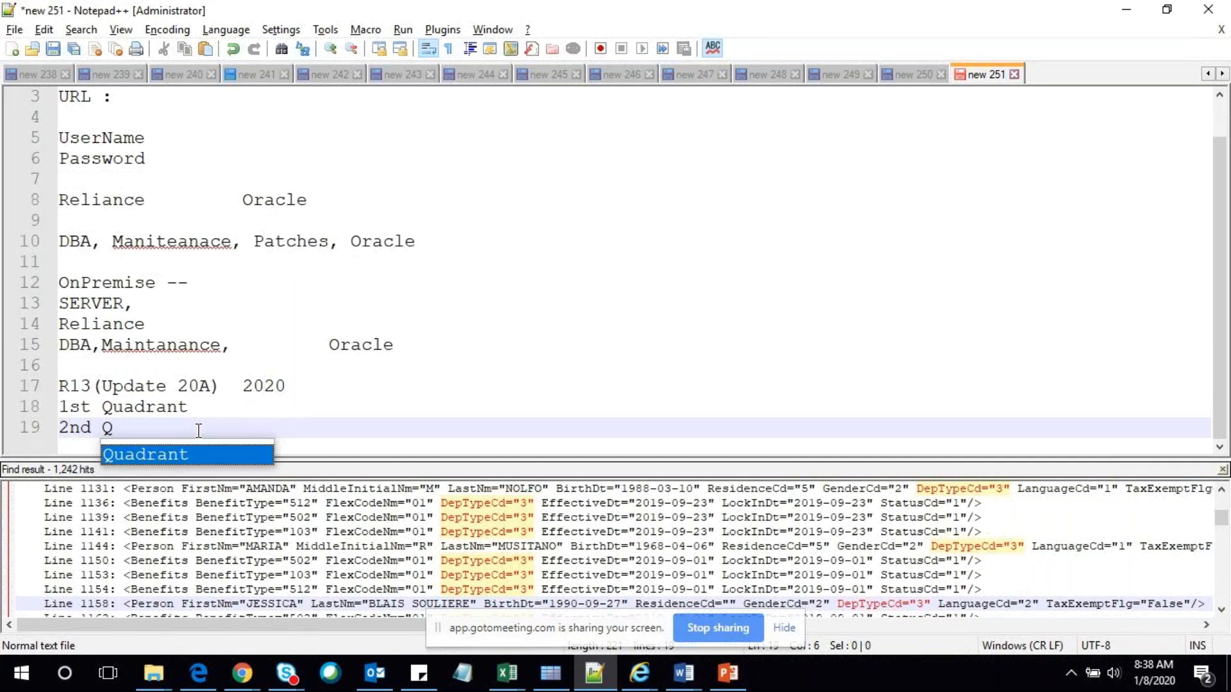
text(u - )
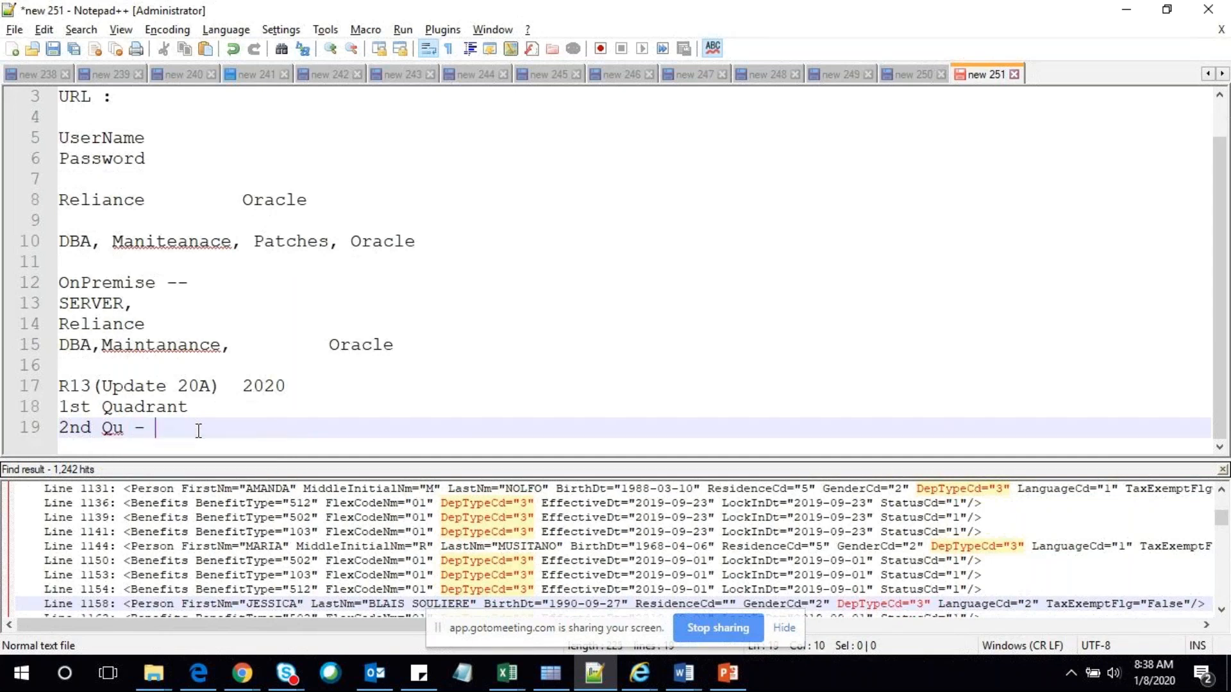
text(20B)
key(Return)
text(3rd qu- 20C)
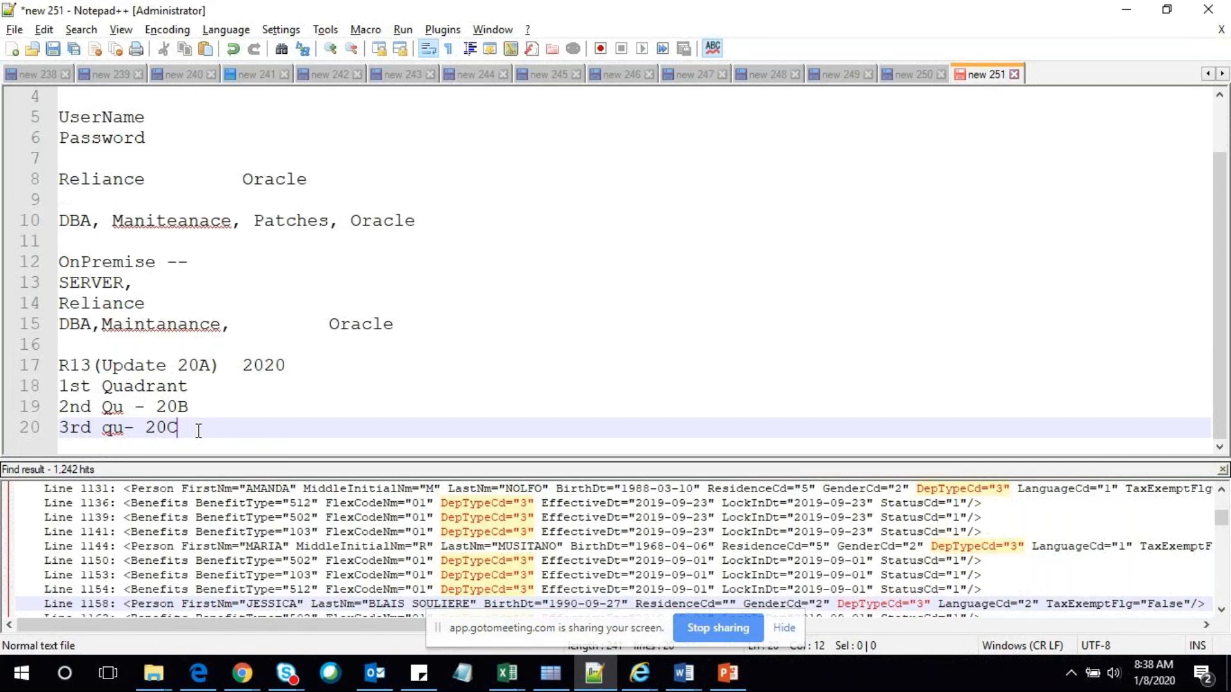
key(Return)
text(20D)
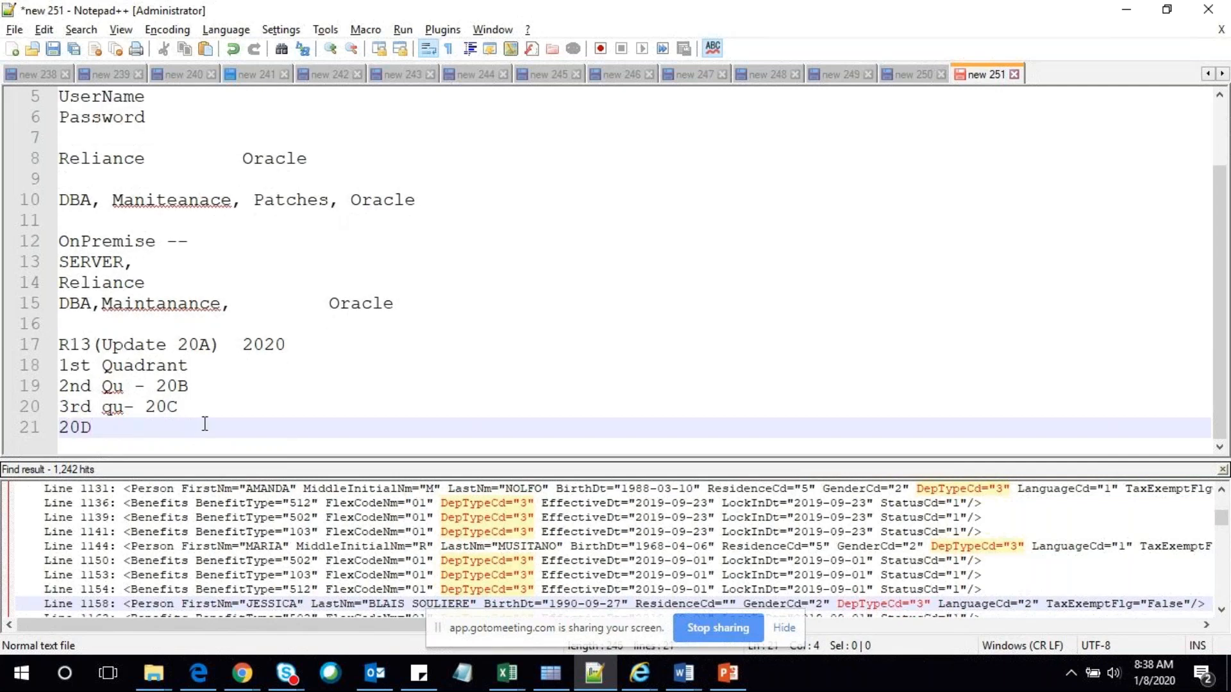
Append month ranges: '- Jan to Mar', '- Apr _Jul' and '- Aug - Oct' to the quarter lines
click(230, 368)
text(- Jan to )
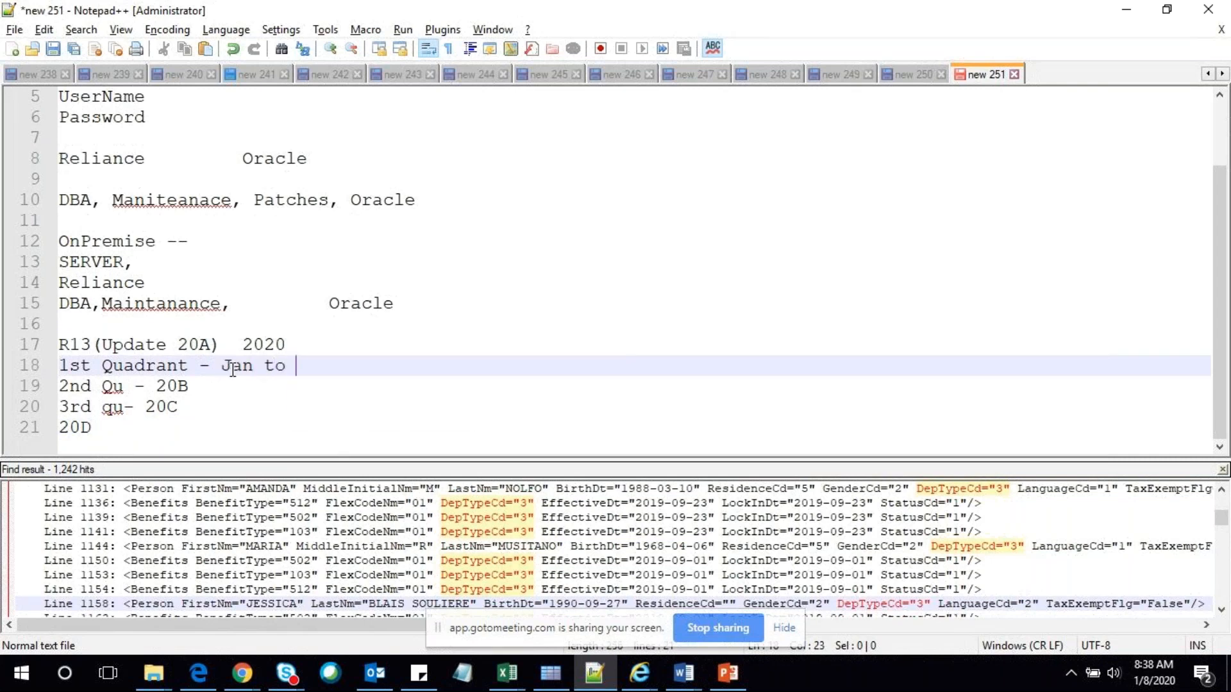
text(Mar)
key(Down)
text(- )
text(A)
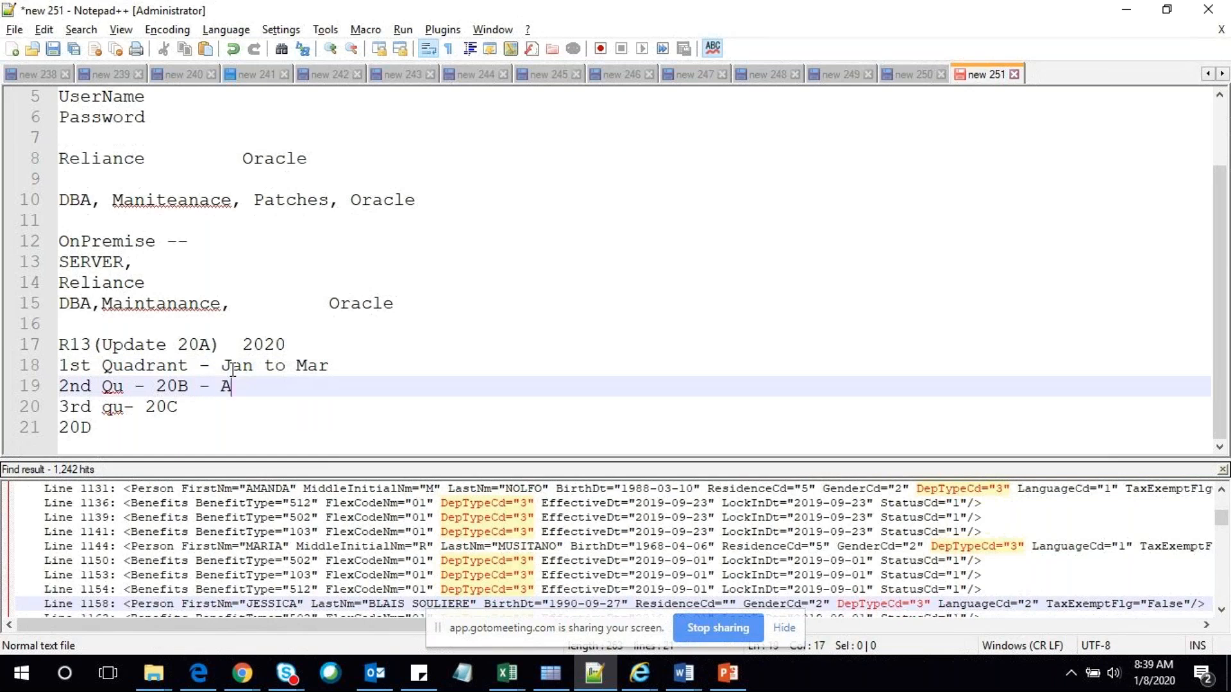
text(pr _Jul)
key(Return)
key(BackSpace)
click(220, 407)
text(- Au)
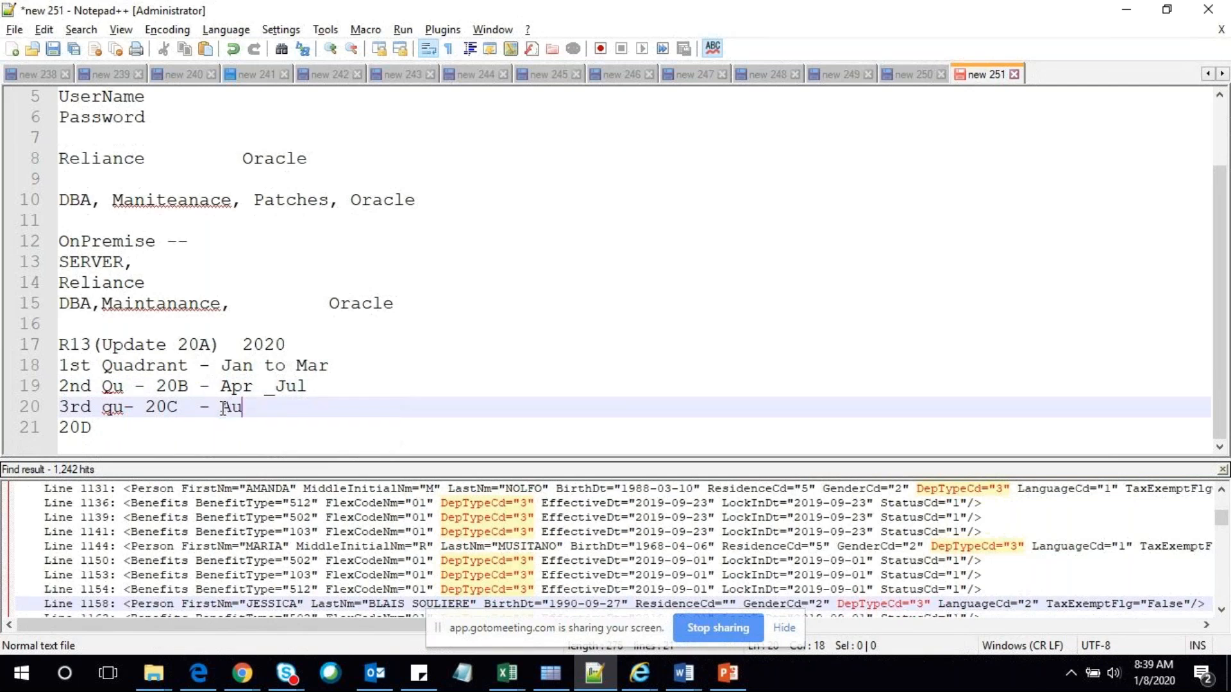
text(g _)
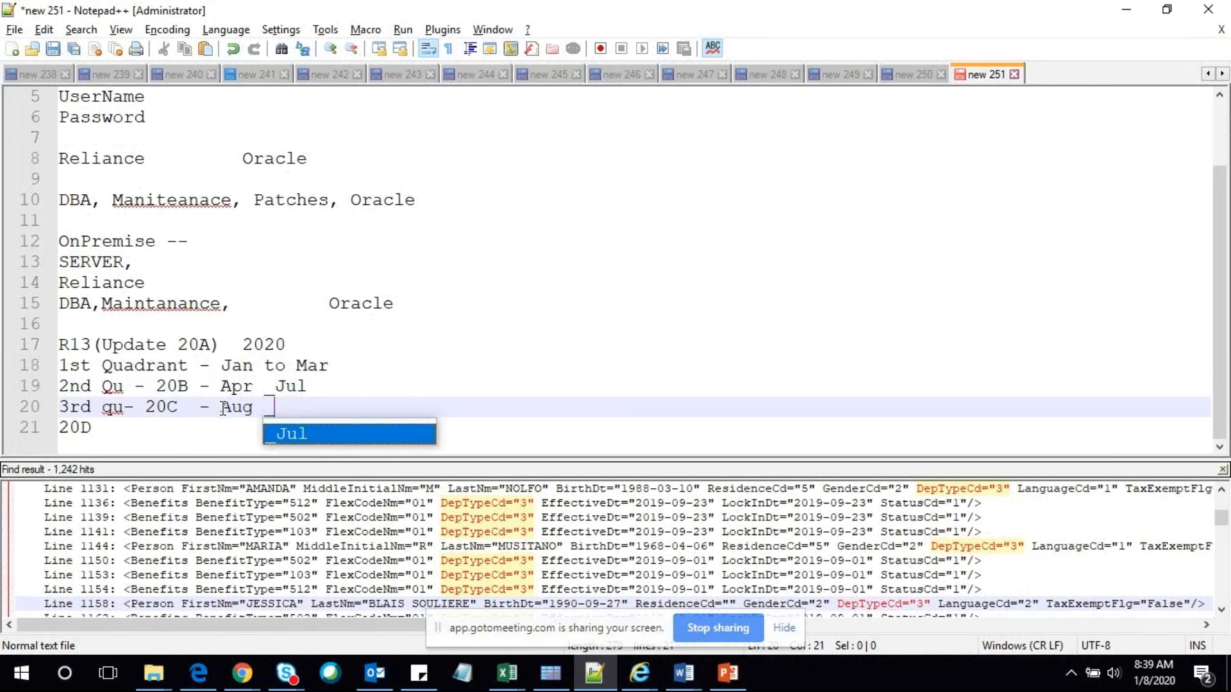
key(BackSpace)
text(- C)
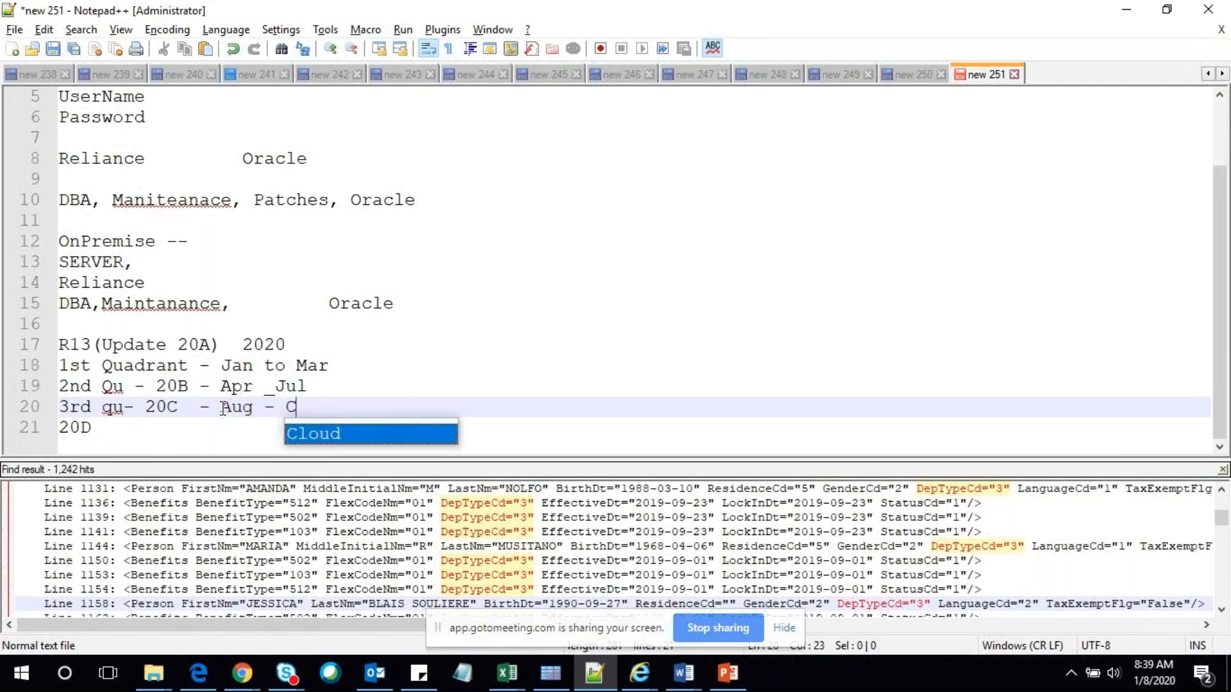
key(BackSpace)
text(Oct)
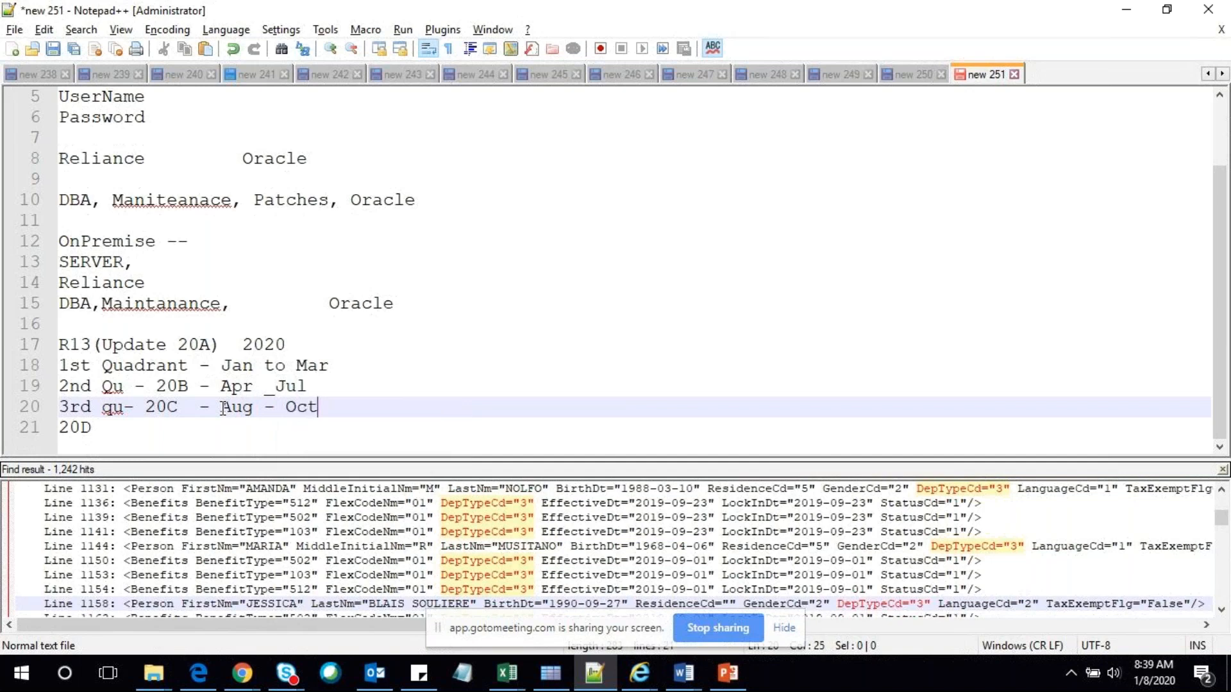
key(Down)
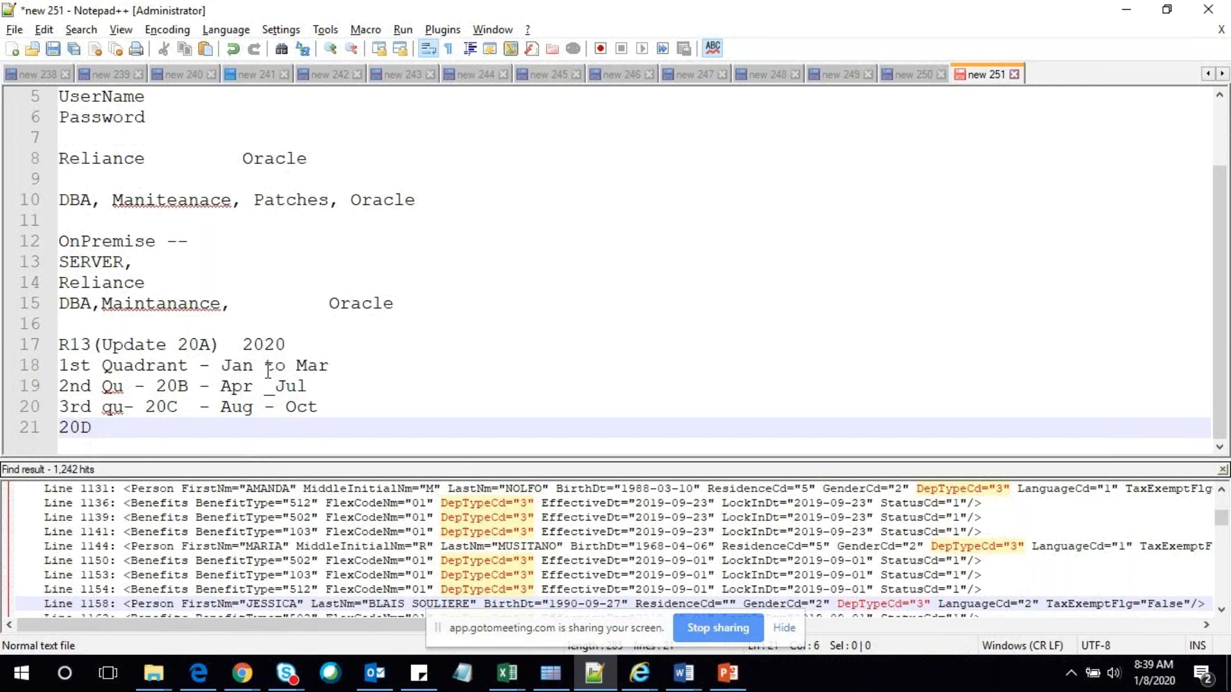
Review the Jan to Mar range and the 20A code on line 17
drag(328, 367, 221, 366)
click(195, 345)
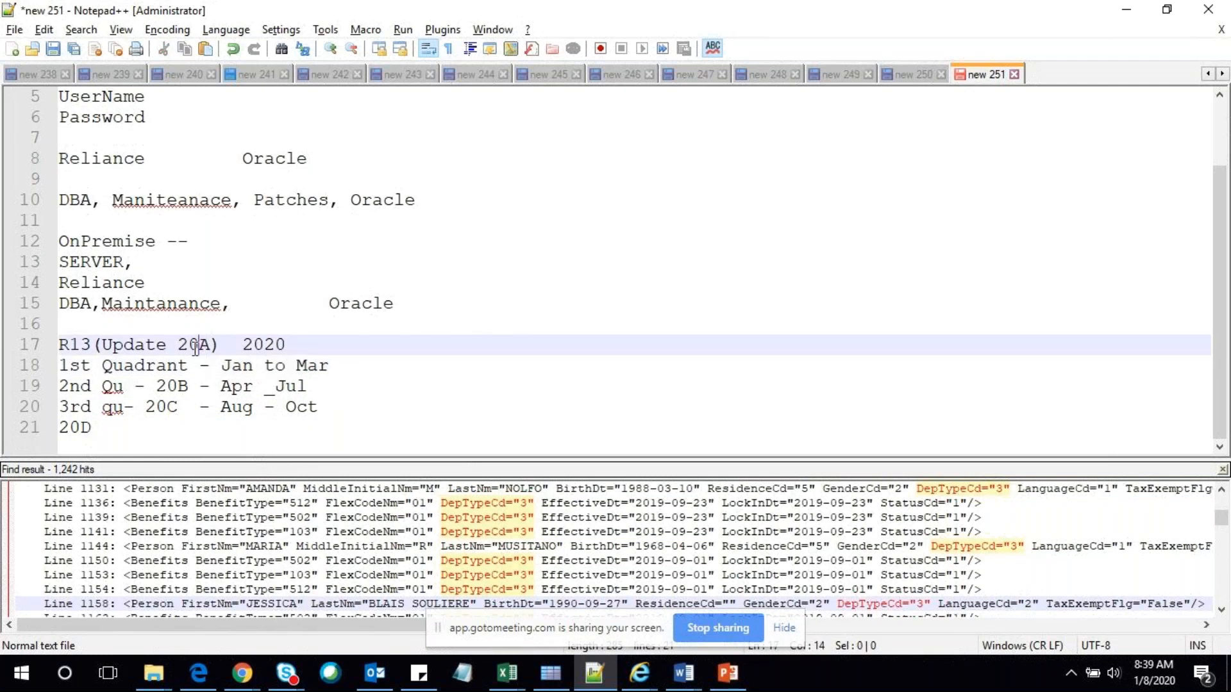
drag(198, 344, 185, 344)
drag(170, 344, 197, 345)
click(196, 345)
After line 15, leave a blank line and type 'R13(Update 19D)', then select 19D
key(End)
click(508, 305)
key(Return)
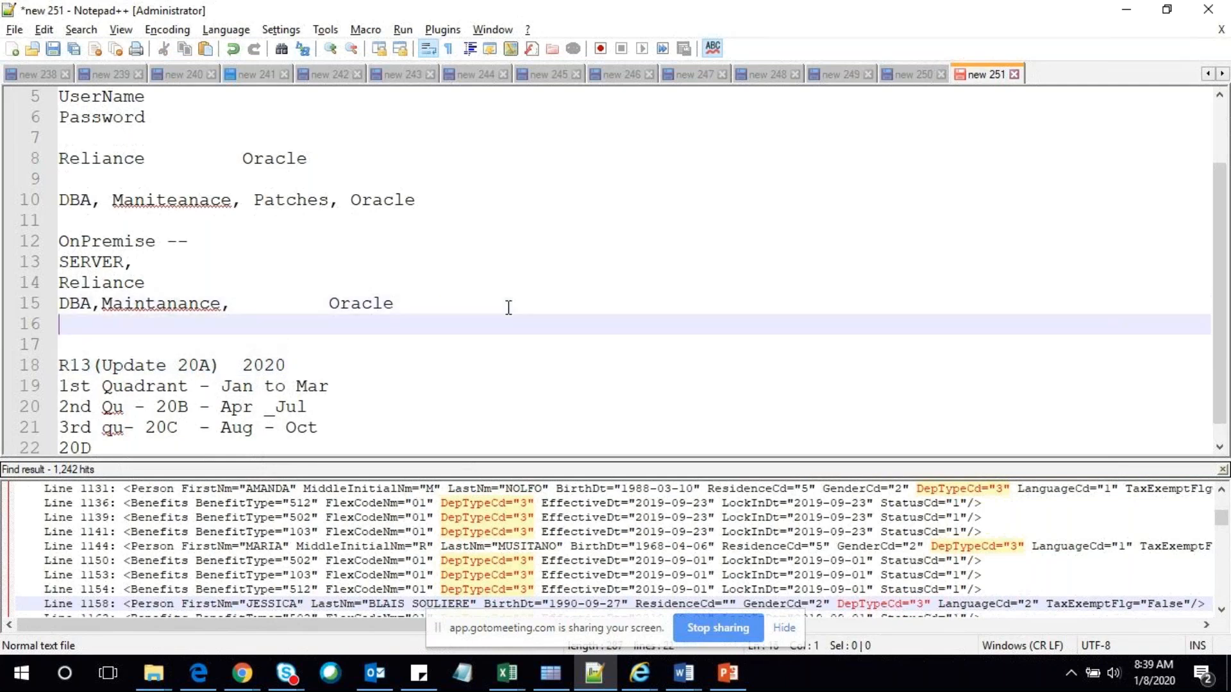
key(Return)
text(R13(Upda)
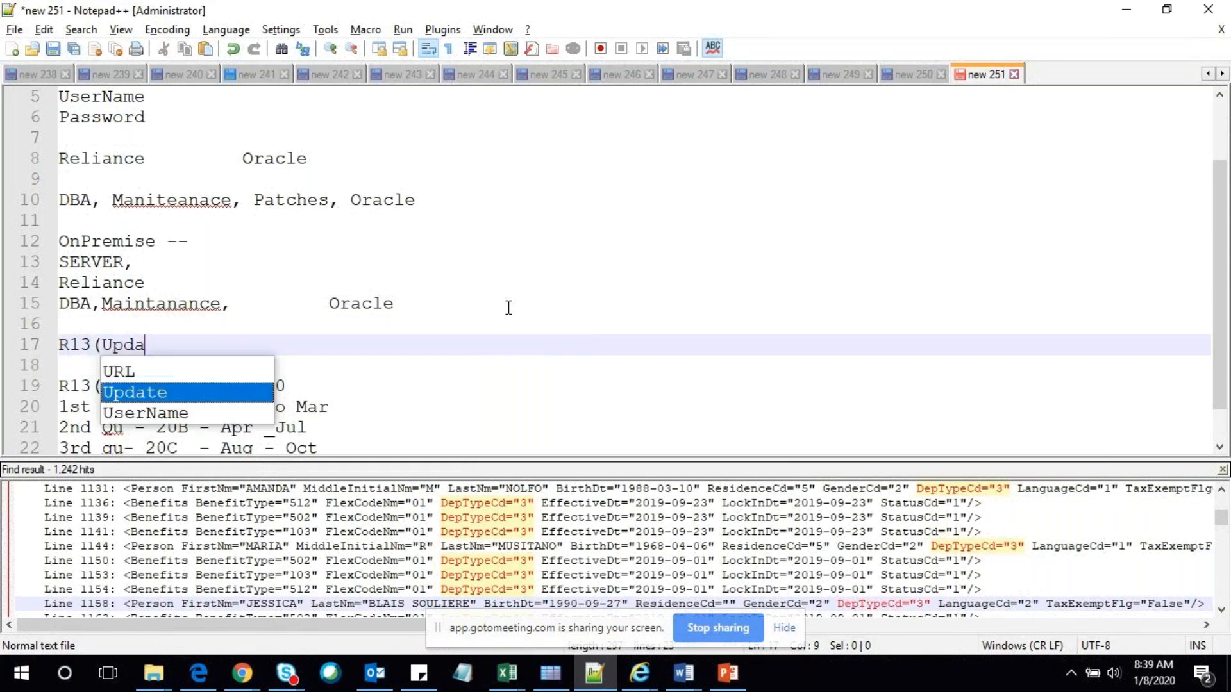
text(te 19D)
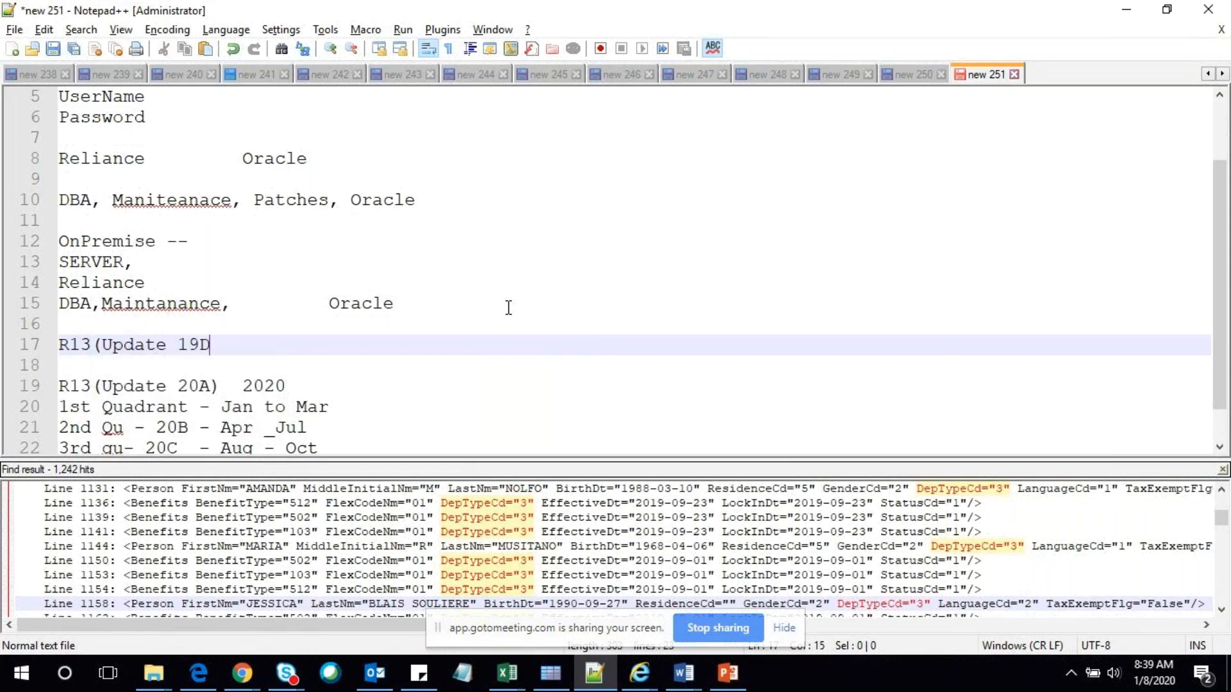
text())
double_click(203, 344)
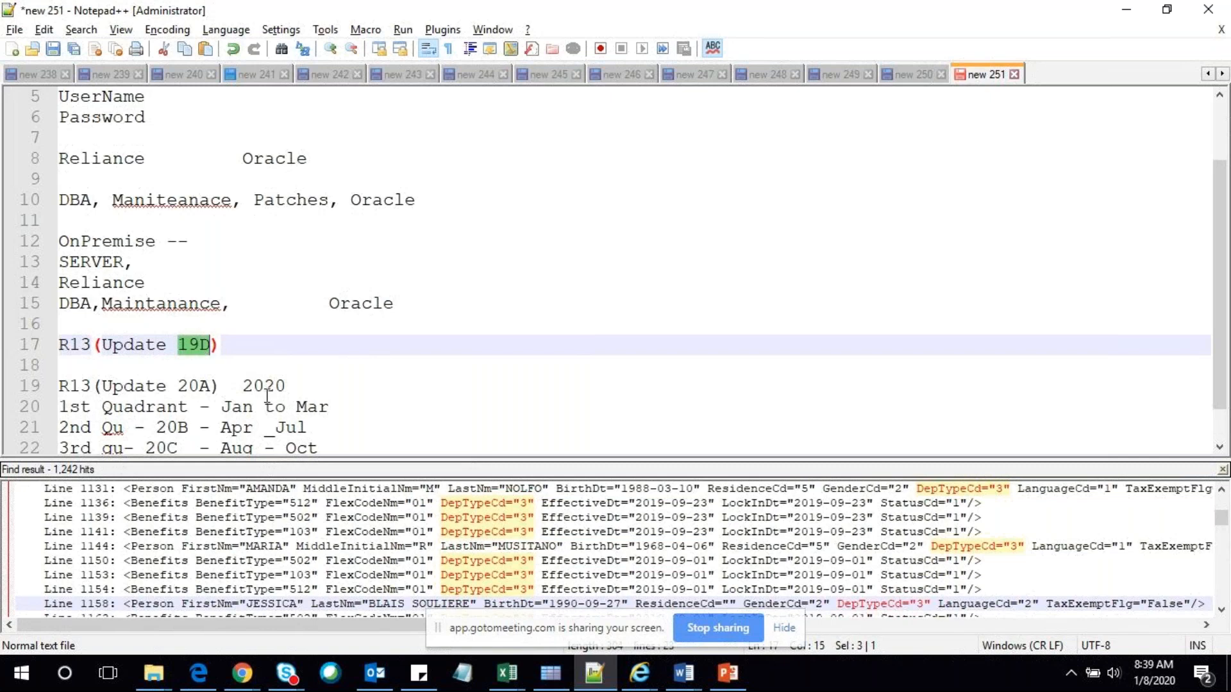
Load the Oracle Fusion Cloud site in a new browser tab
mouse_move(244, 676)
click(344, 556)
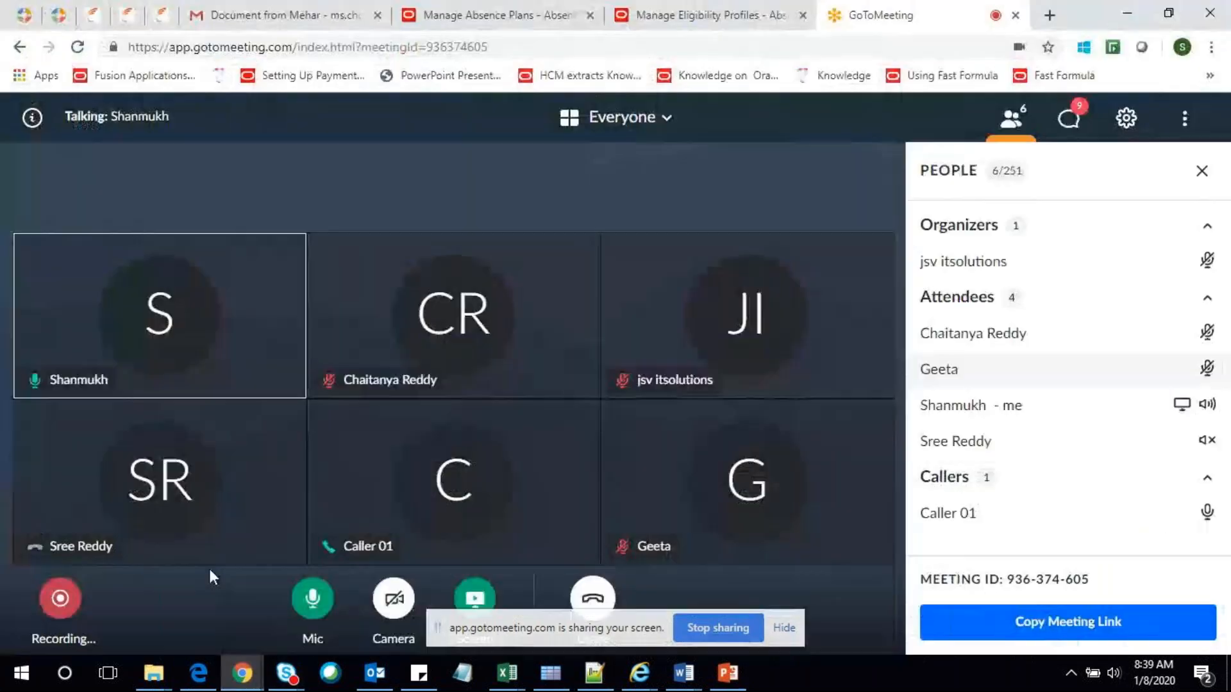
click(1050, 15)
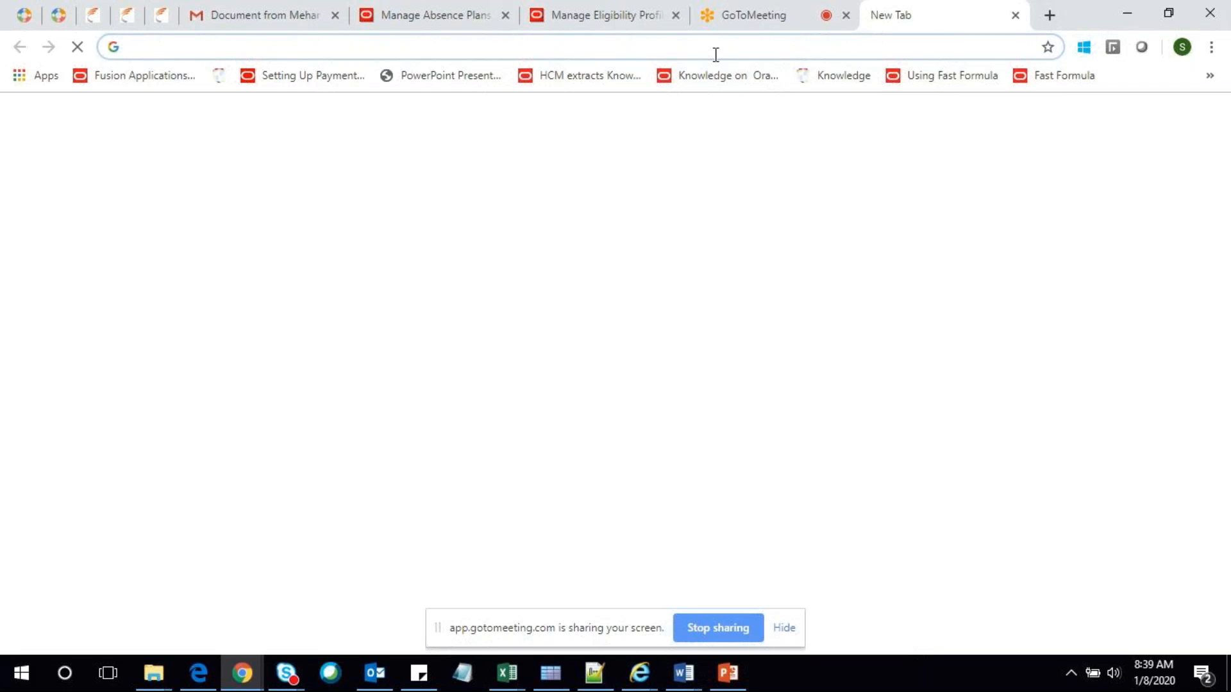
text(e)
key(Return)
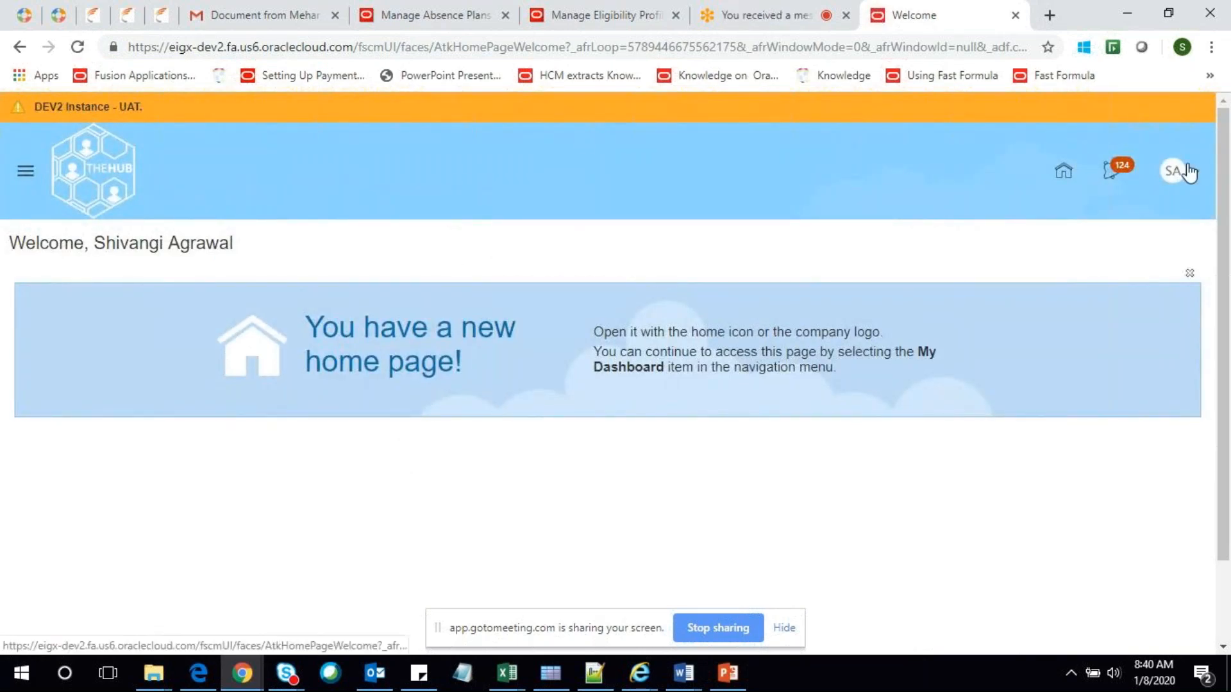
Highlight the instance host name in the address bar and open the user's Settings and Actions list
click(354, 46)
drag(355, 47, 129, 48)
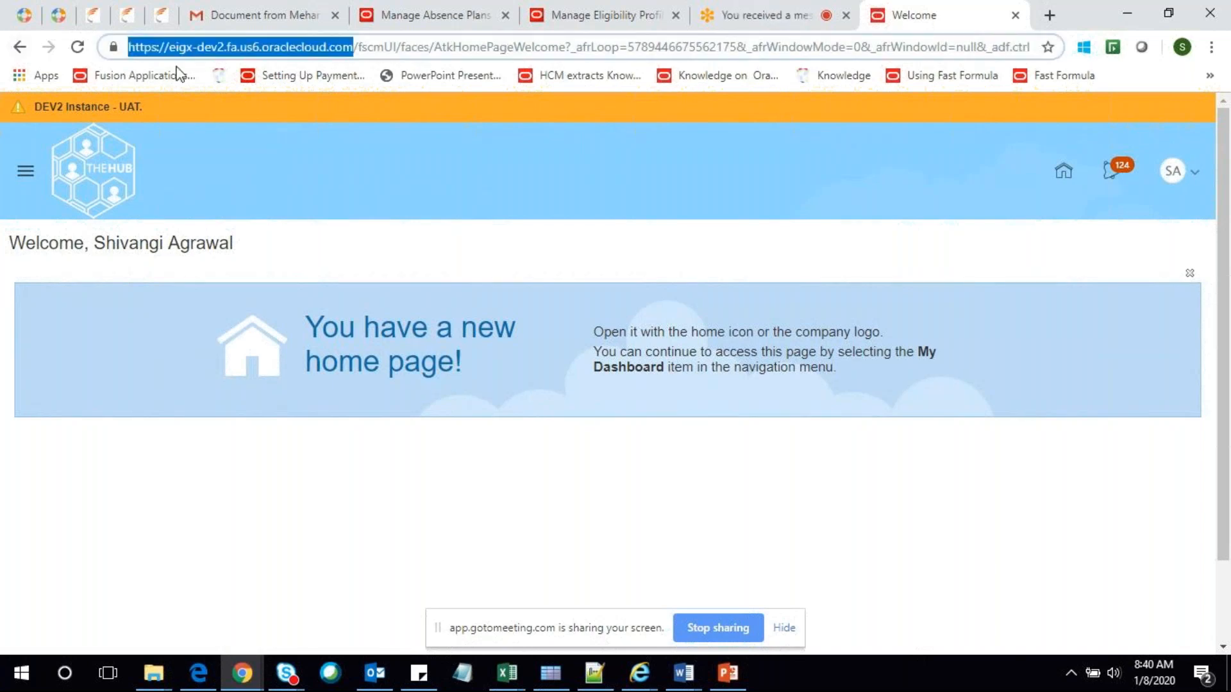
click(1209, 172)
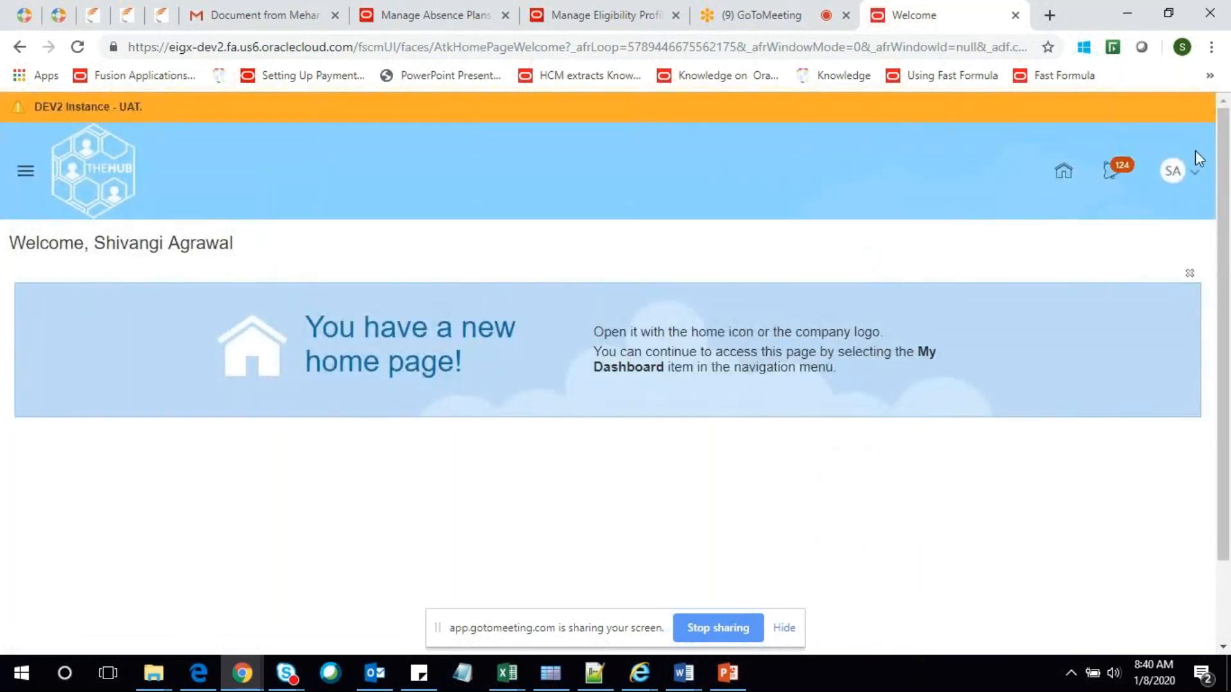
Open Applications Help in a new tab, then show About This Application with release 19D (11.13.19.10.0)
click(1194, 168)
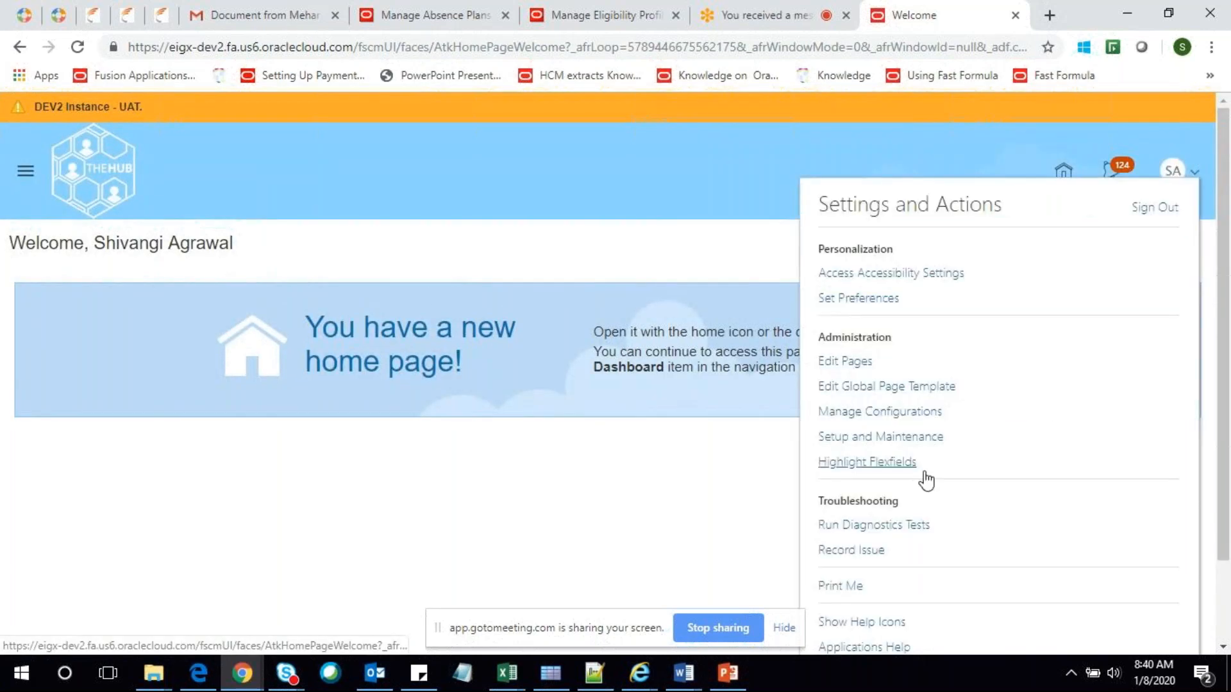
click(870, 648)
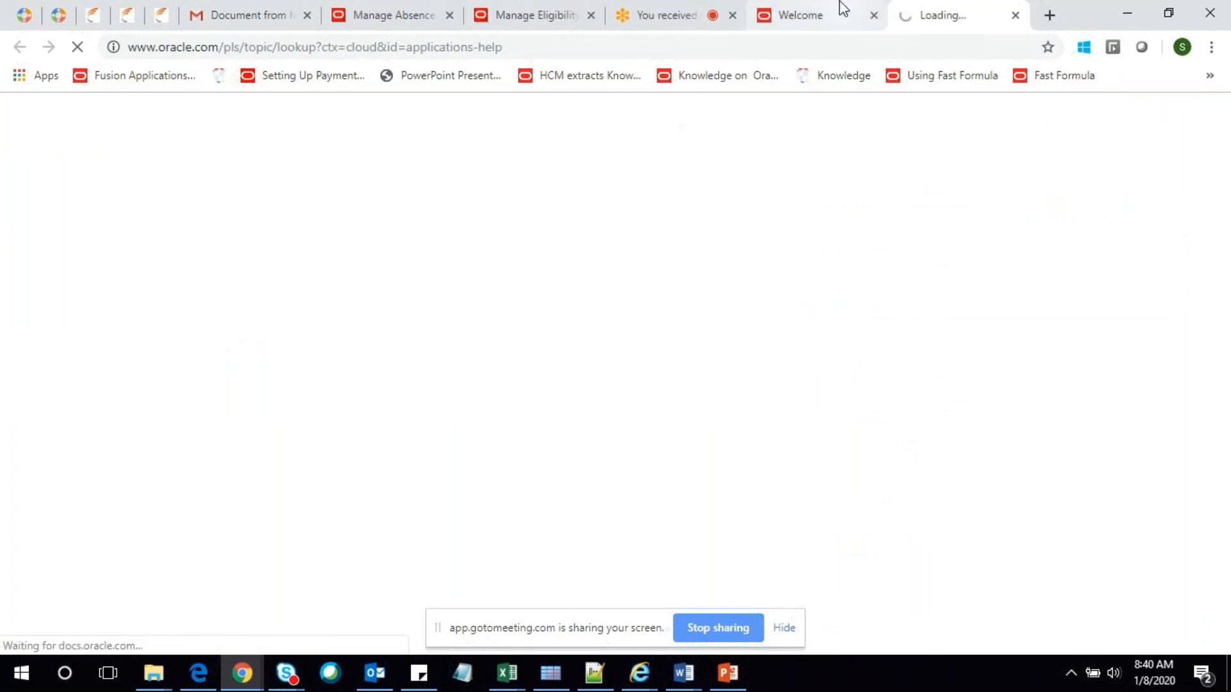
click(840, 5)
scroll(1197, 167, down, 2)
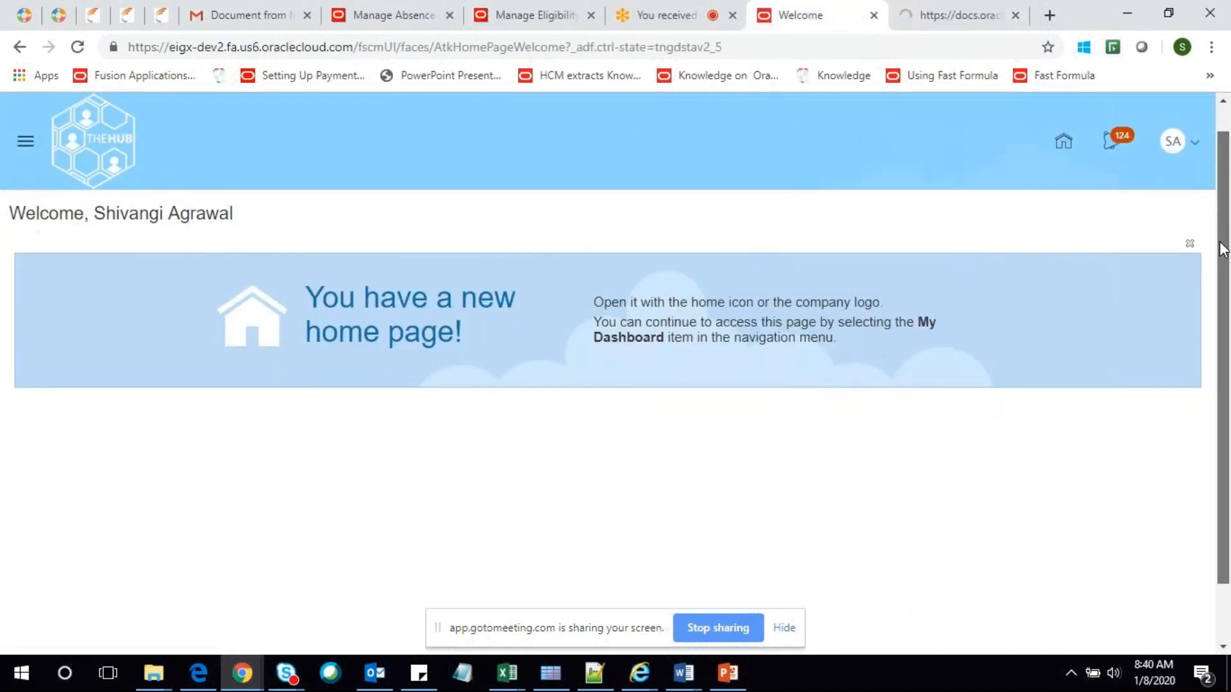
click(1198, 123)
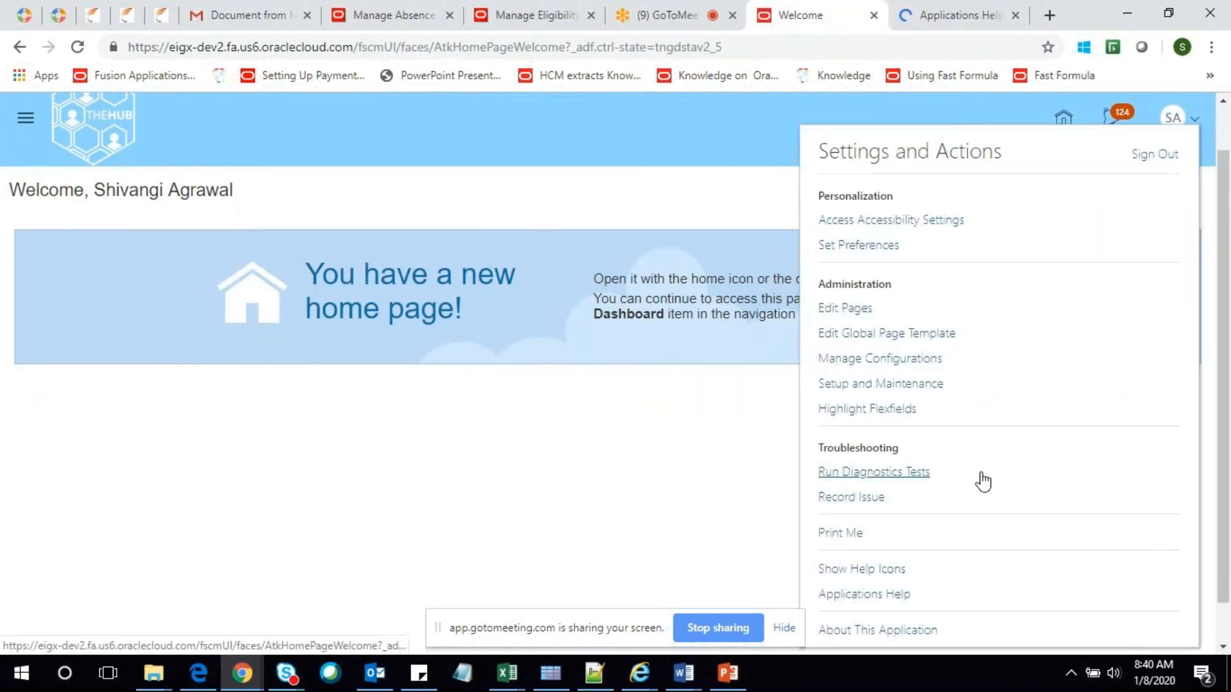
click(882, 634)
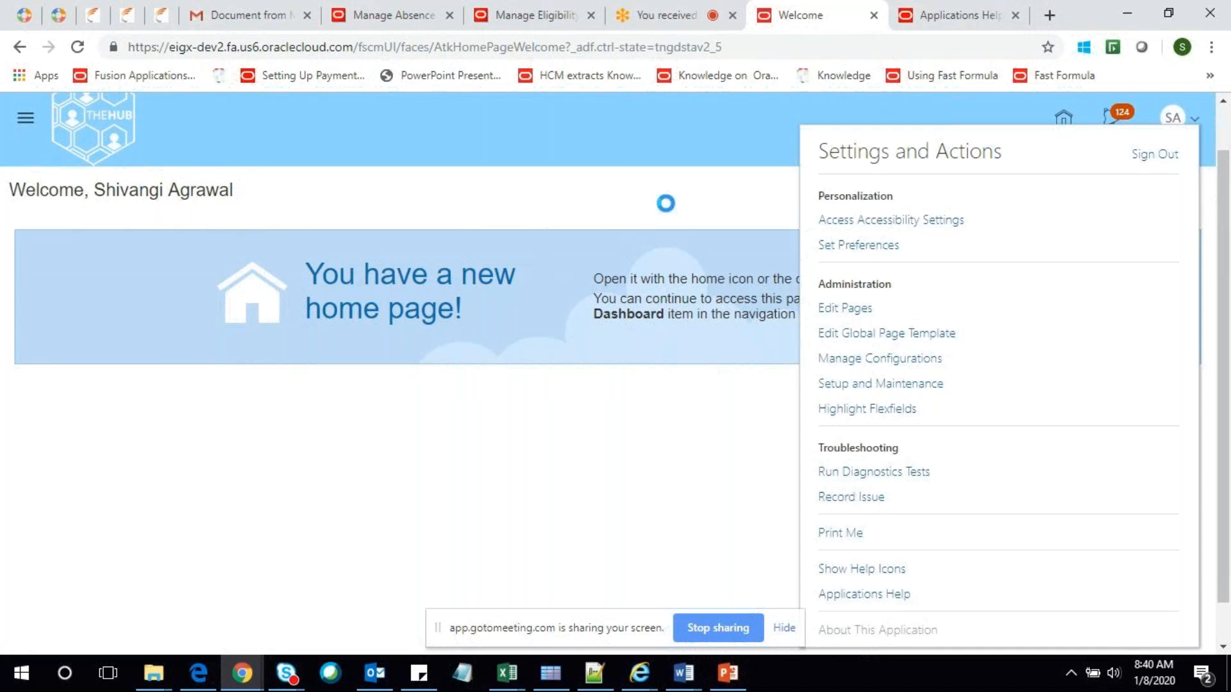
click(976, 16)
click(779, 16)
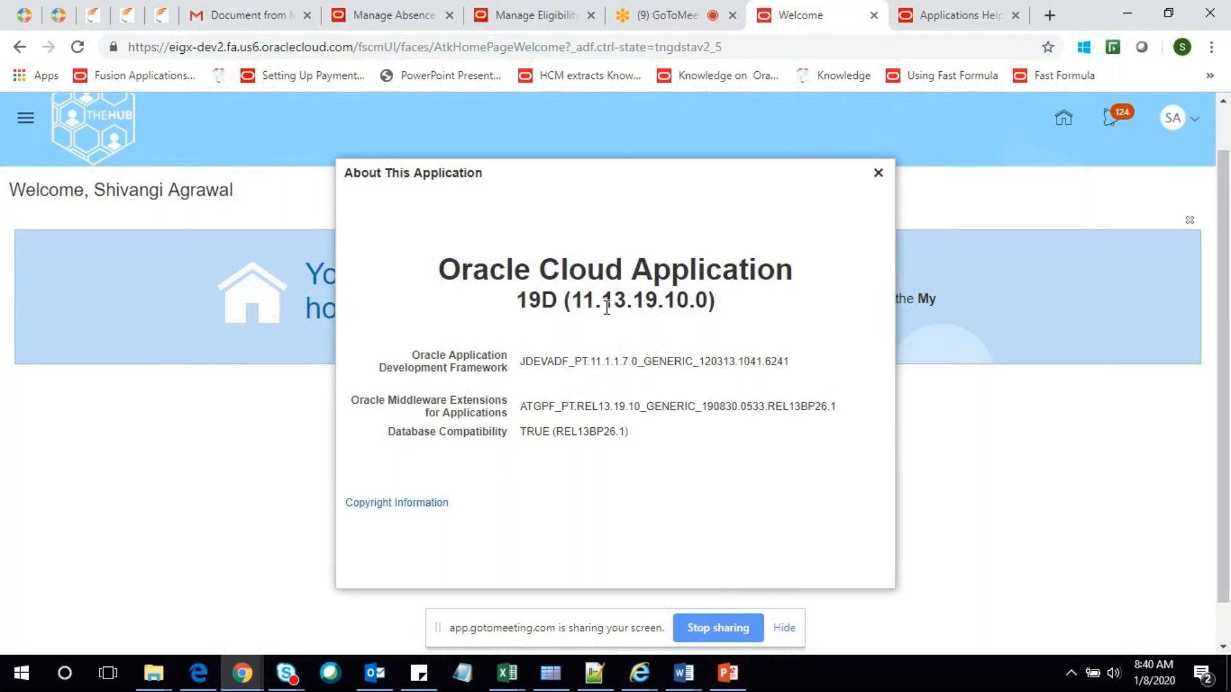
Highlight the 19D (11.13.19.10.0) version string, then close the About This Application dialog
drag(612, 308, 634, 308)
click(532, 311)
drag(519, 300, 533, 303)
click(538, 304)
click(879, 173)
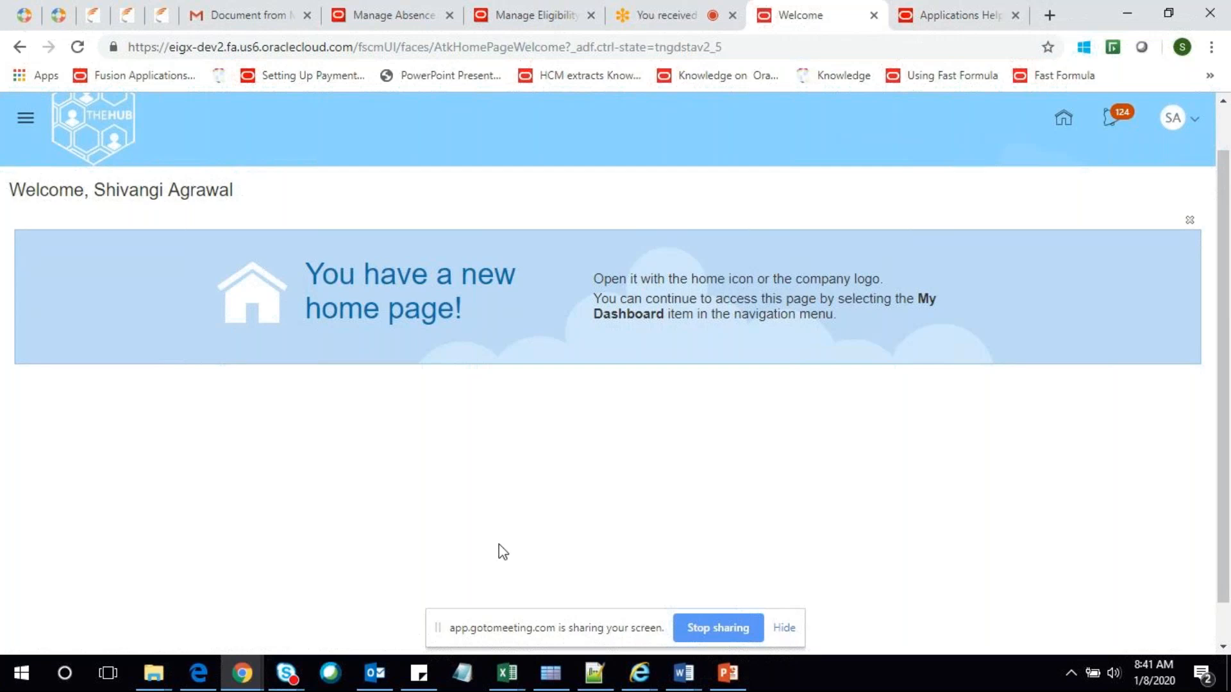
click(728, 673)
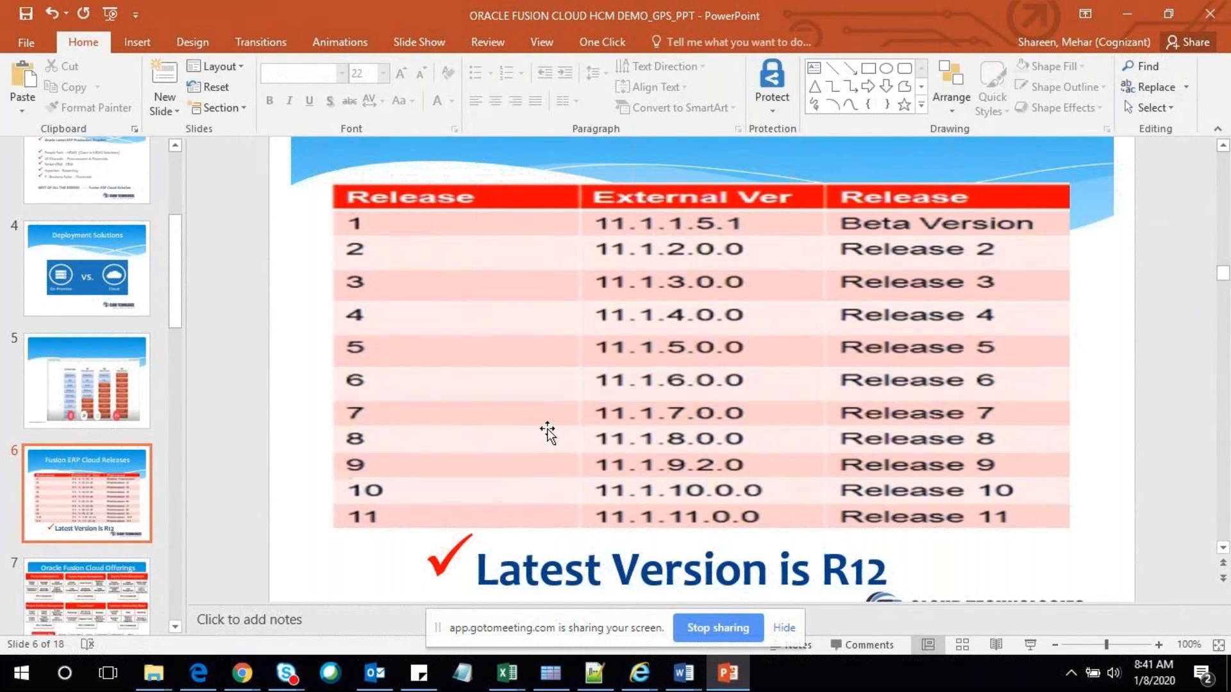
key(alt+Tab)
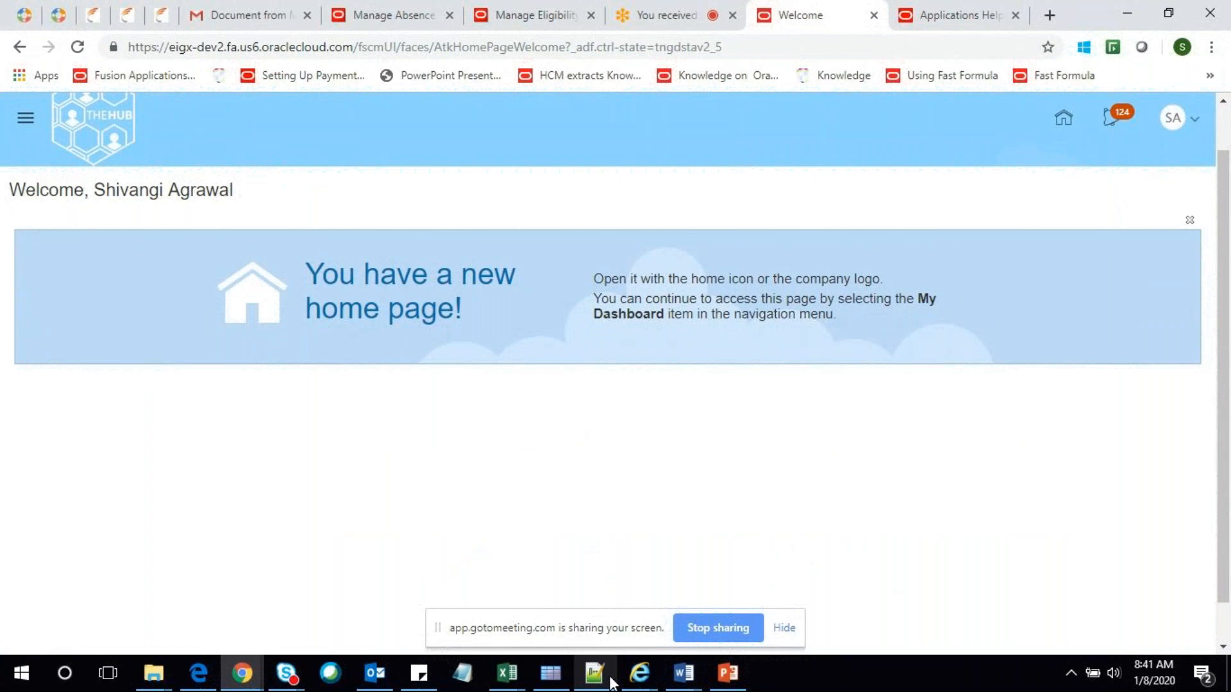
Go over the 20A entry and the Jan–Mar and Apr–Jul month ranges in the R13 notes
click(609, 679)
scroll(261, 366, down, 1)
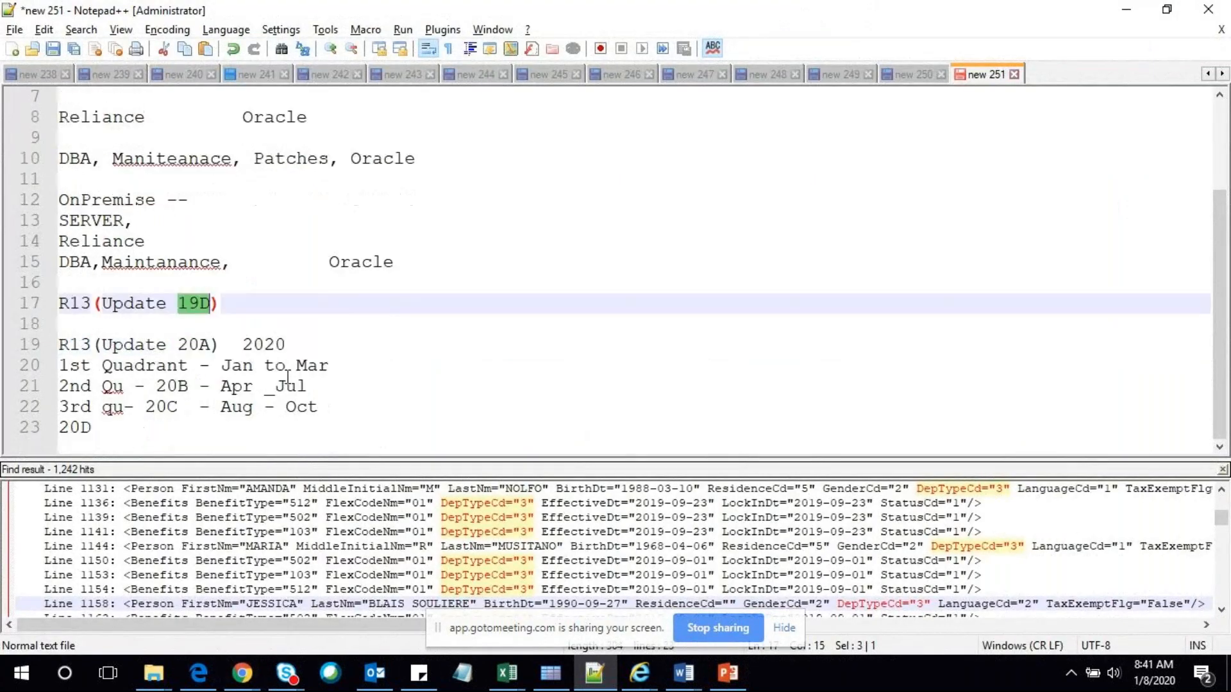
double_click(196, 346)
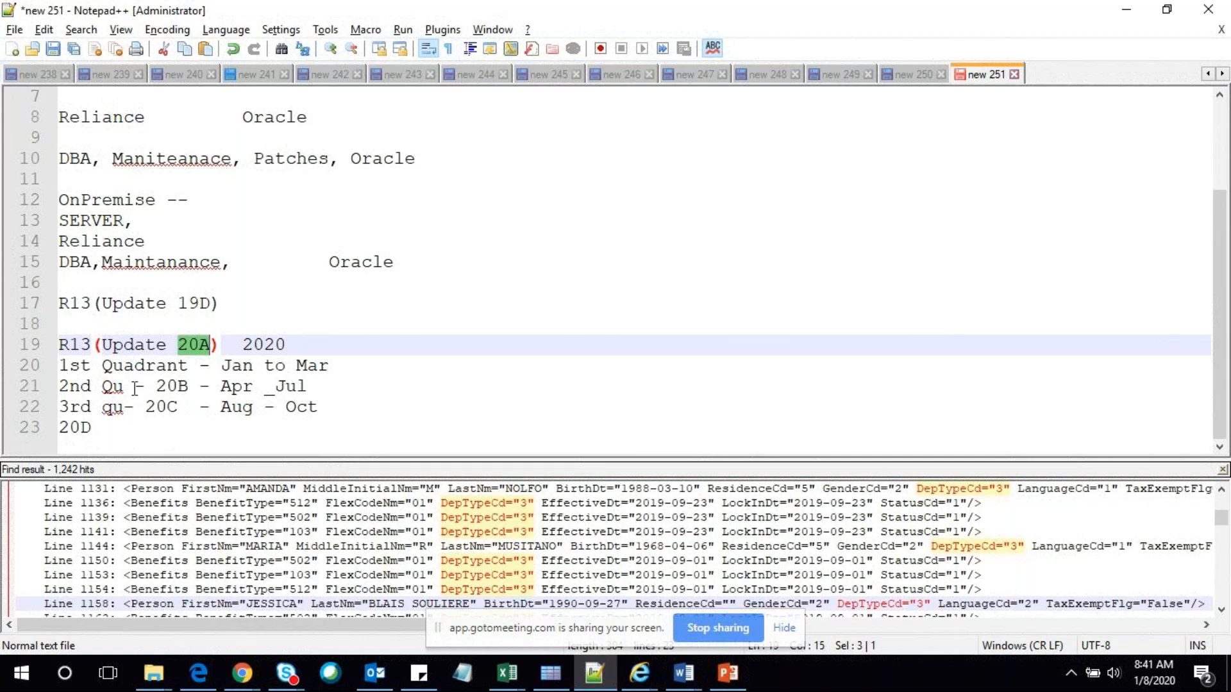
click(211, 347)
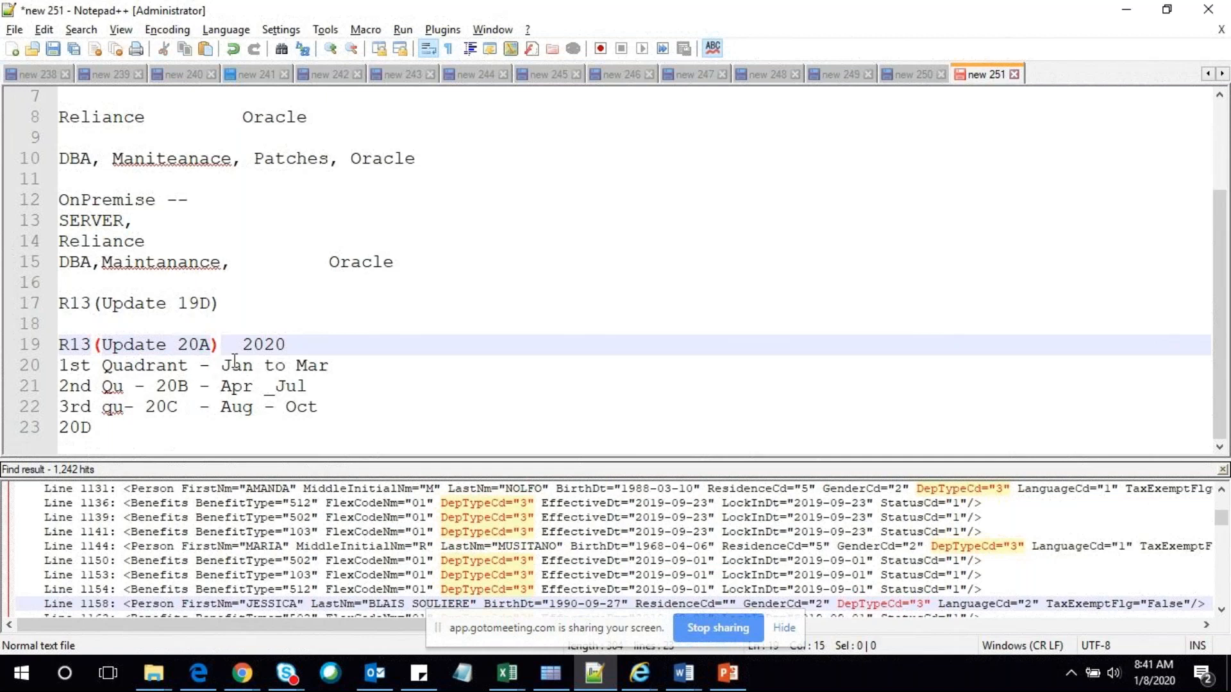
drag(223, 366, 264, 365)
triple_click(234, 368)
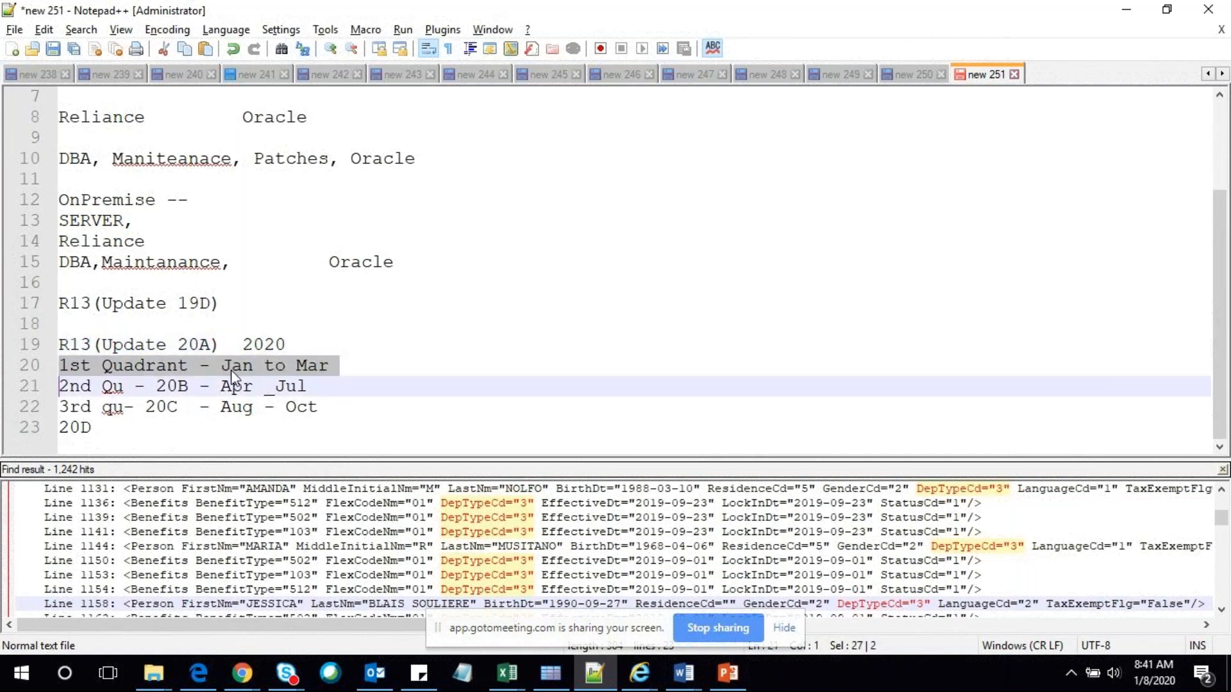
click(229, 367)
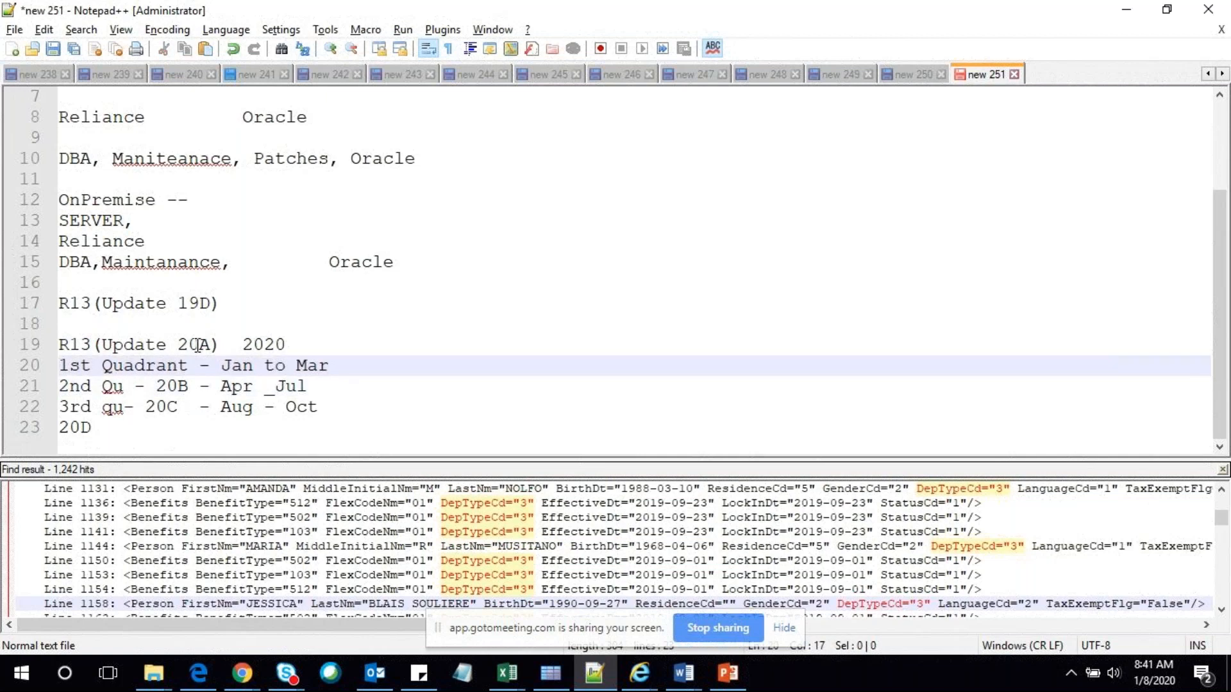
click(202, 345)
double_click(223, 388)
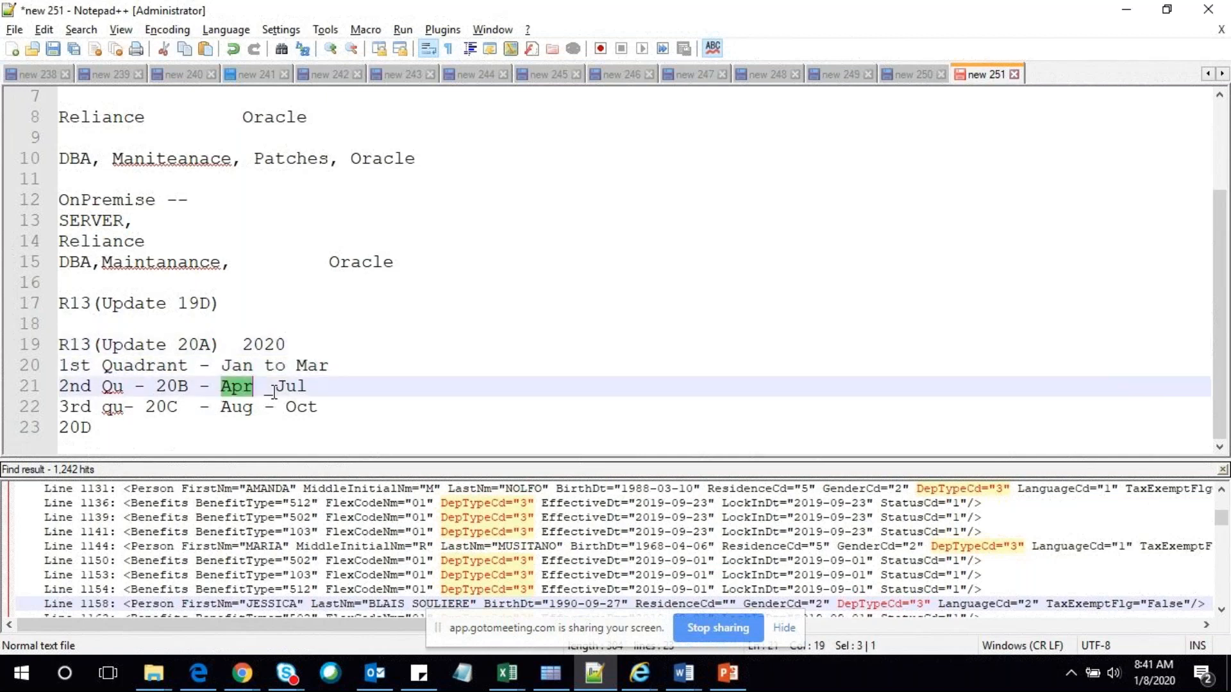
double_click(282, 387)
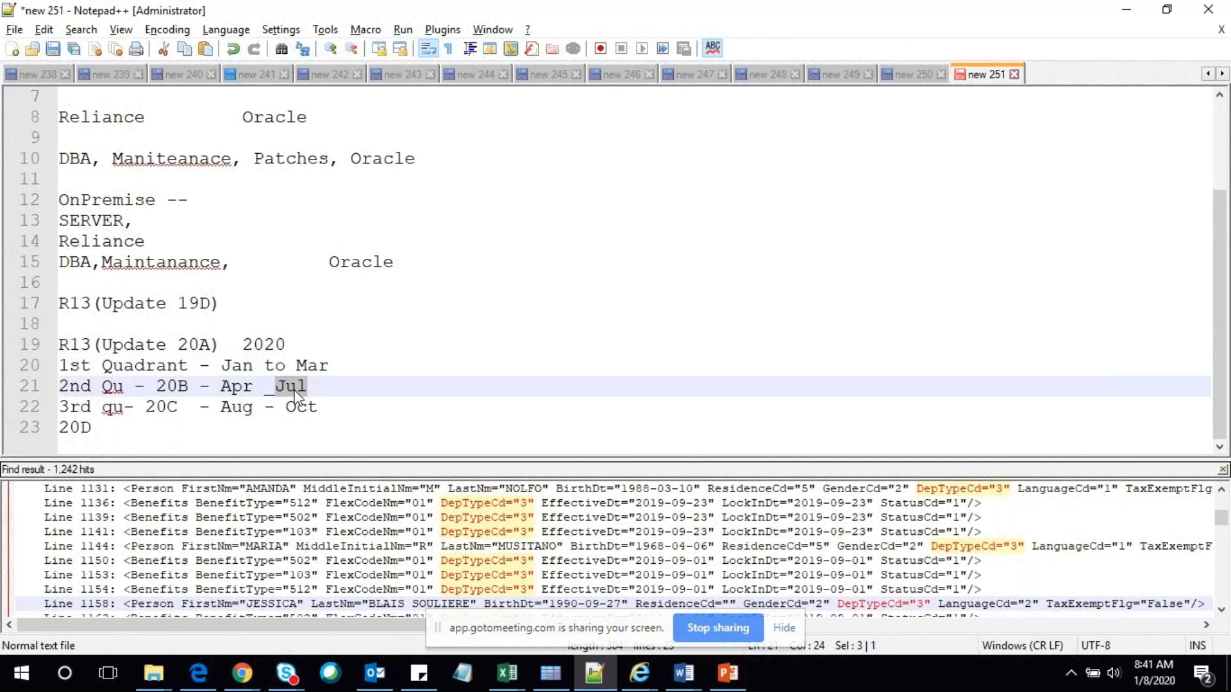
key(alt+Tab)
Switch to PowerPoint and show slide 7, 'Oracle Fusion Cloud Offerings', from its title
click(725, 684)
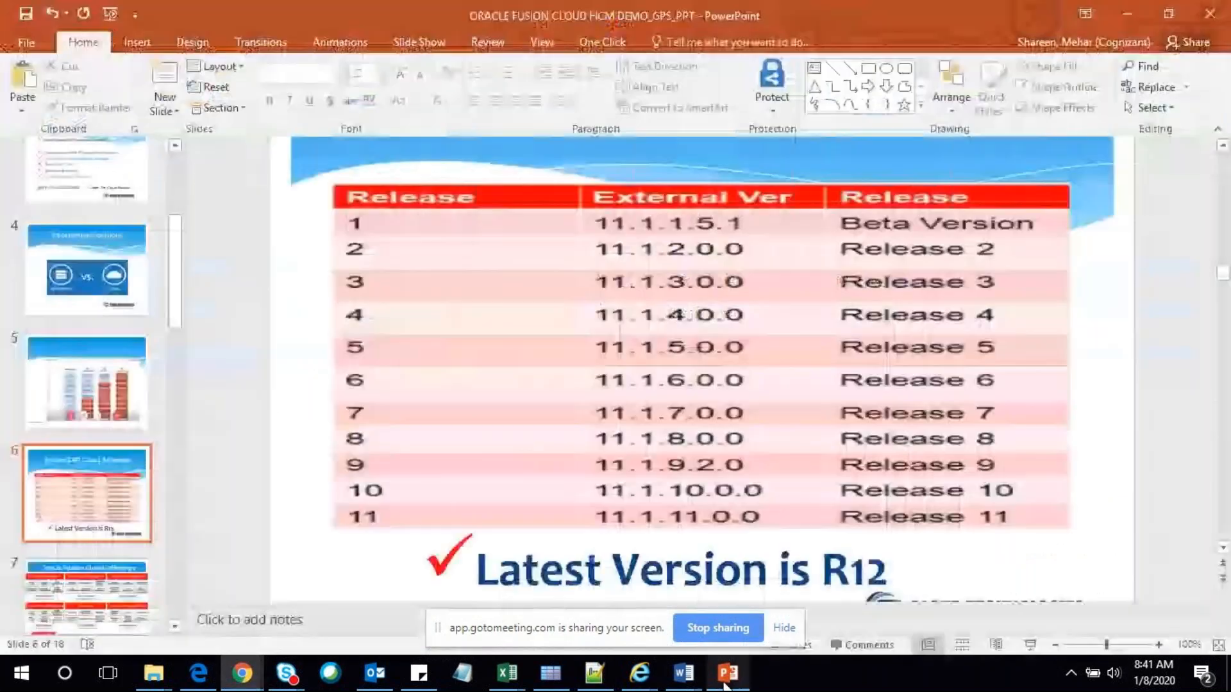
click(121, 593)
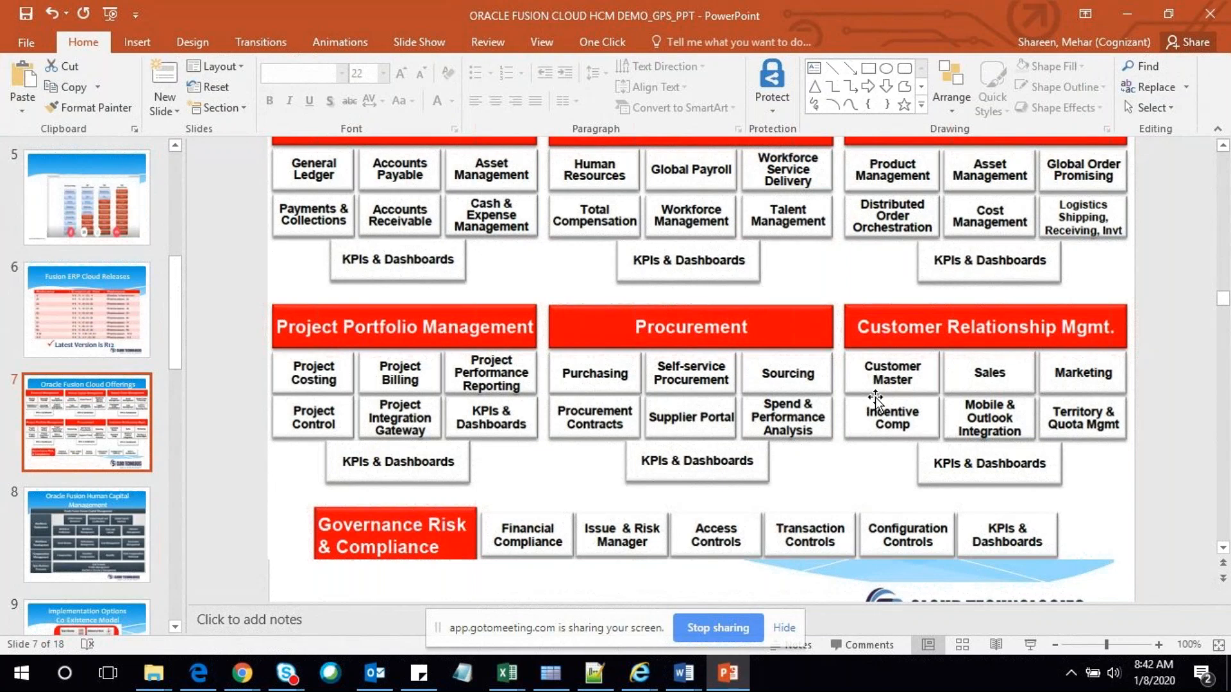
scroll(875, 398, up, 3)
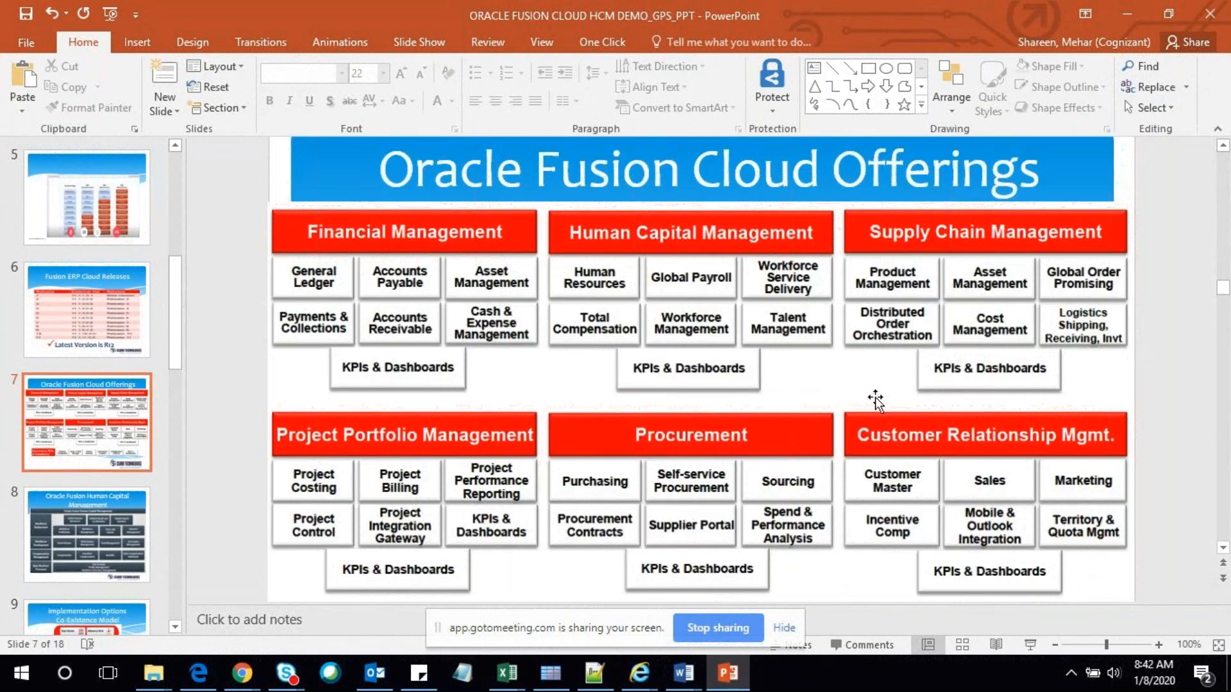
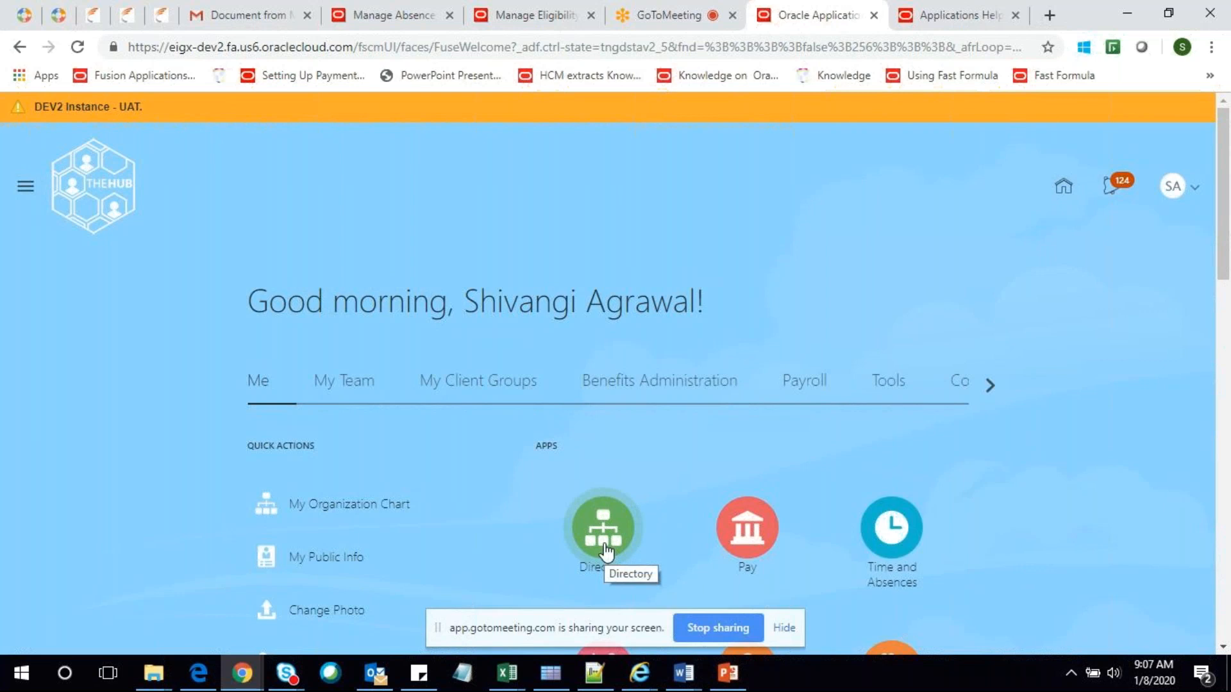
Open the Security Console from the Navigator's Tools group
click(26, 191)
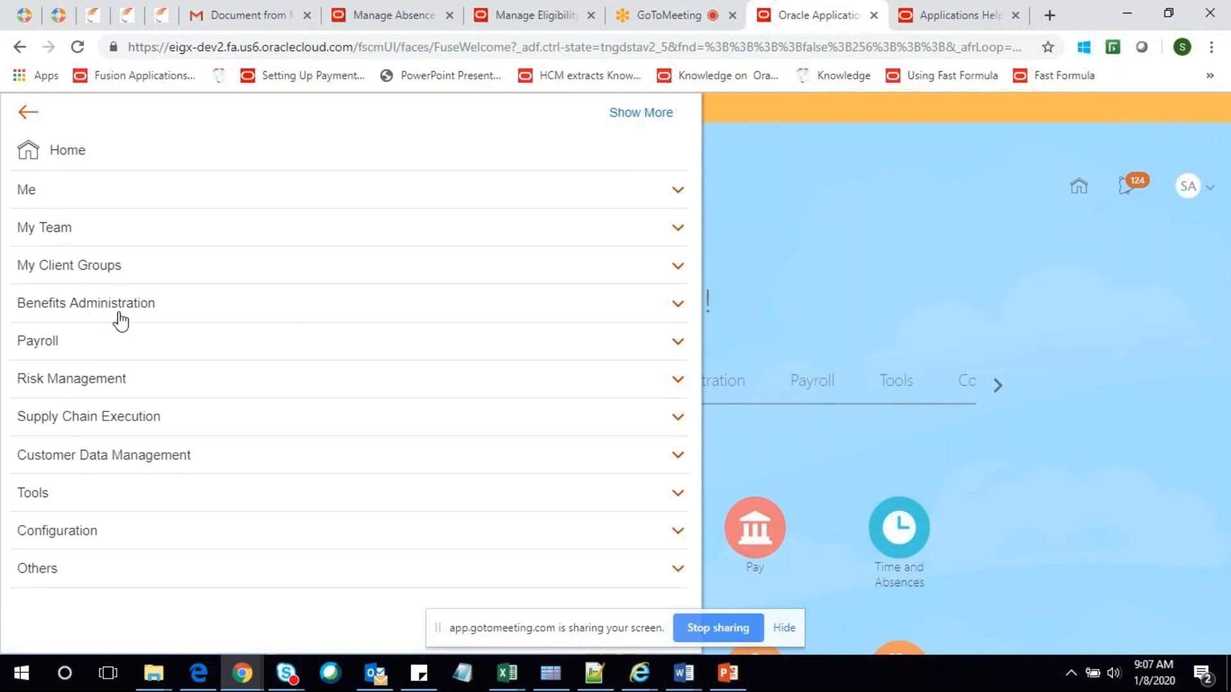
click(74, 499)
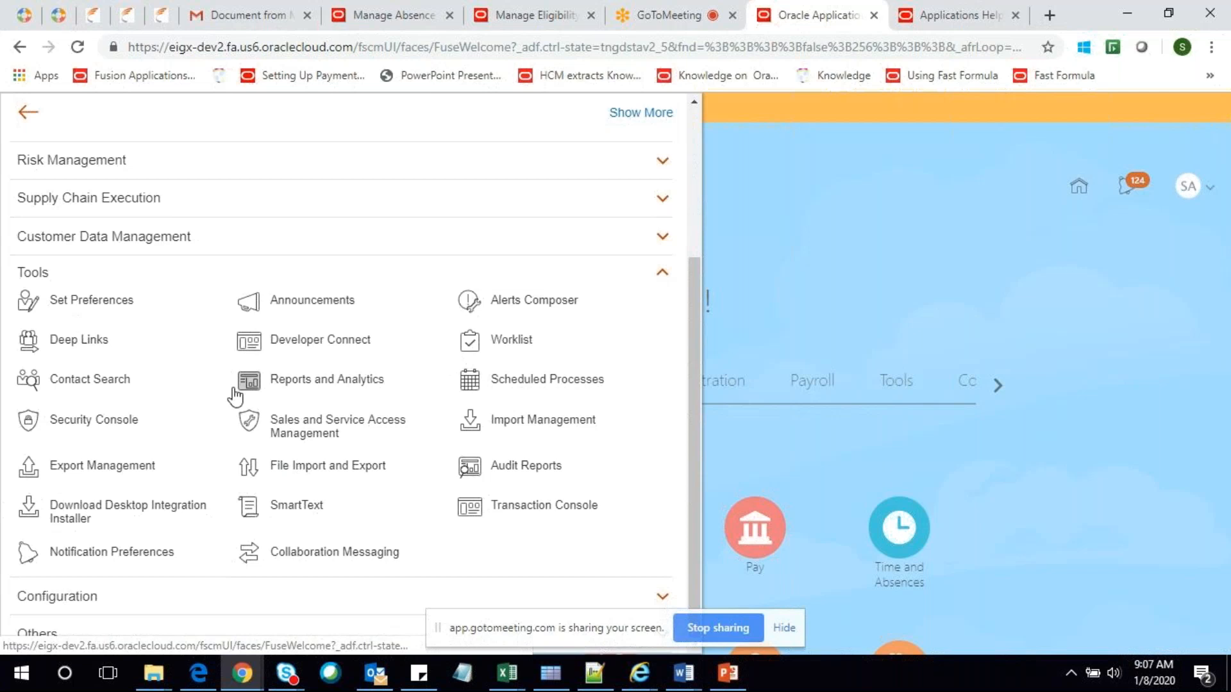
click(362, 484)
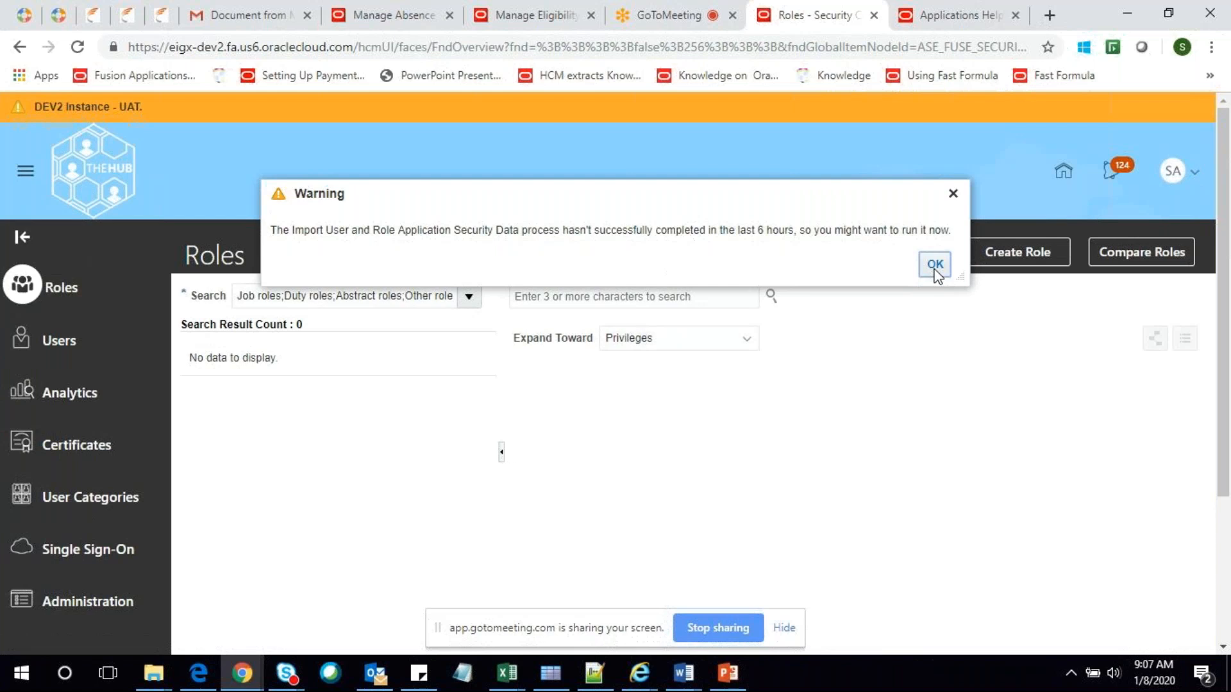
Dismiss the import warning and start a new user account in Users, keeping Associated Person Type as None
click(934, 265)
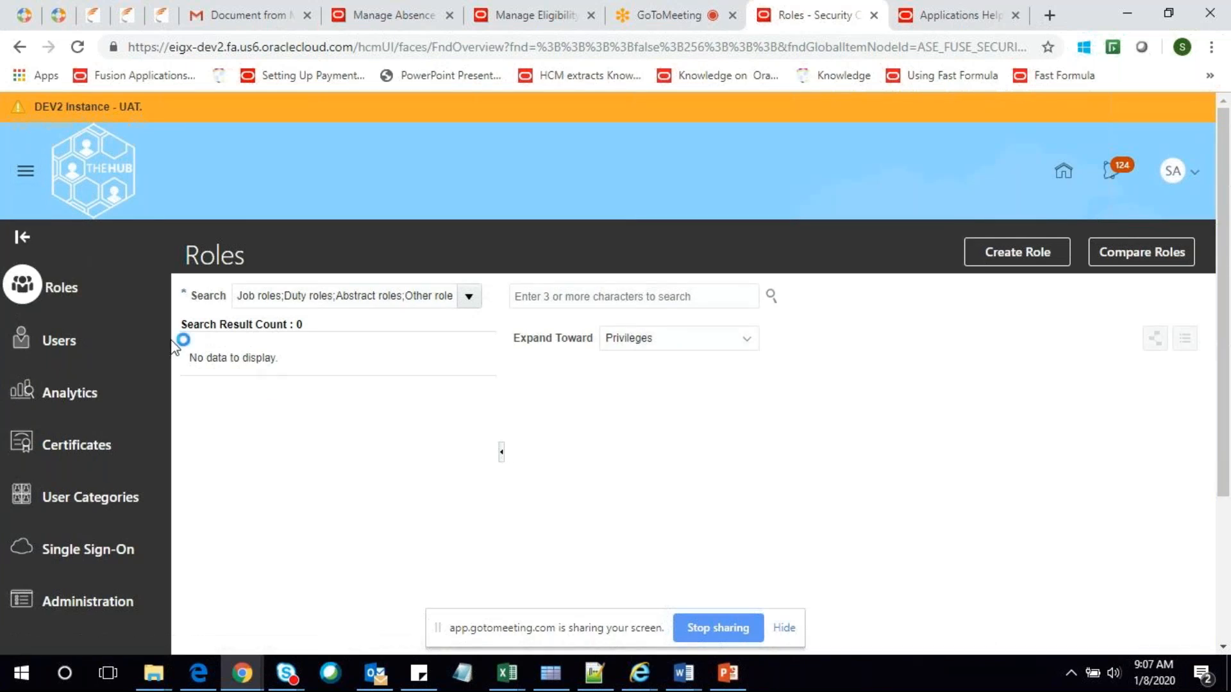
click(48, 343)
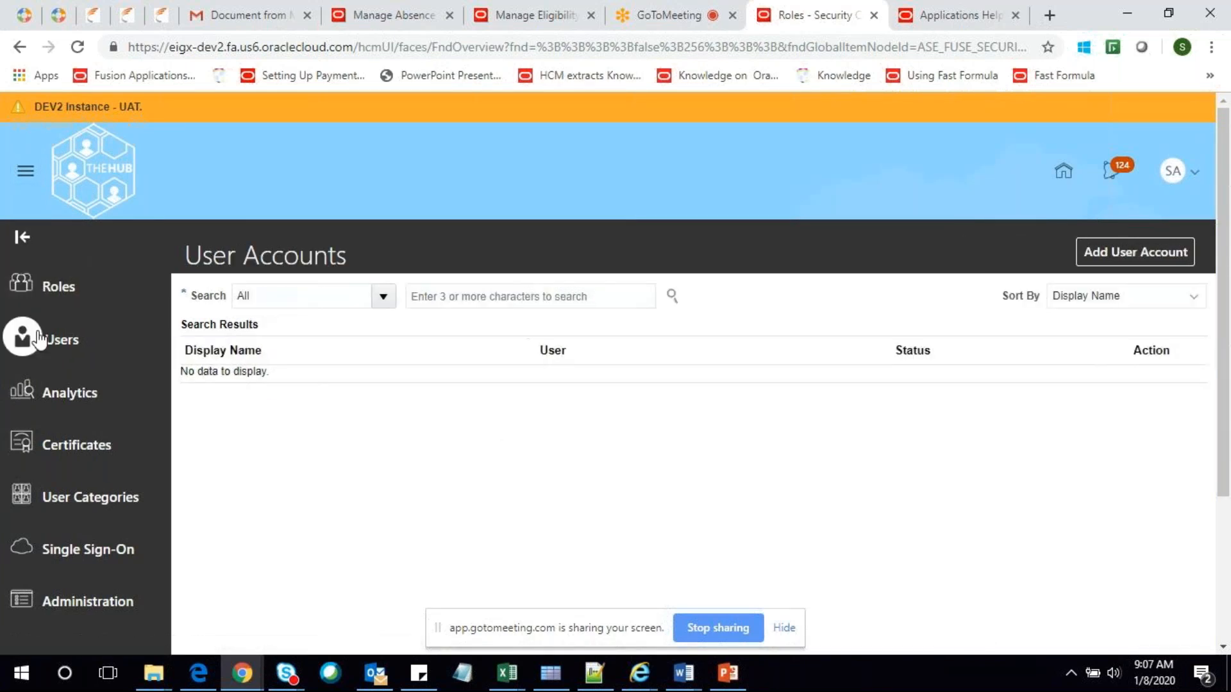
click(1151, 264)
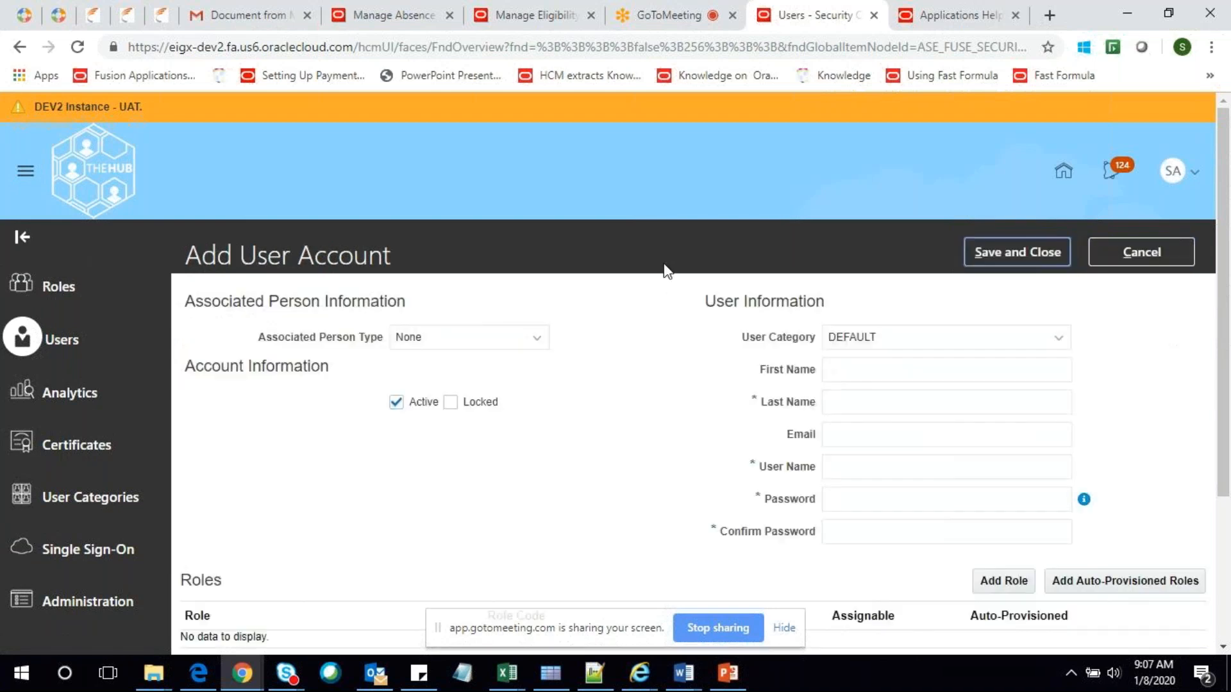
click(454, 340)
click(510, 340)
click(509, 340)
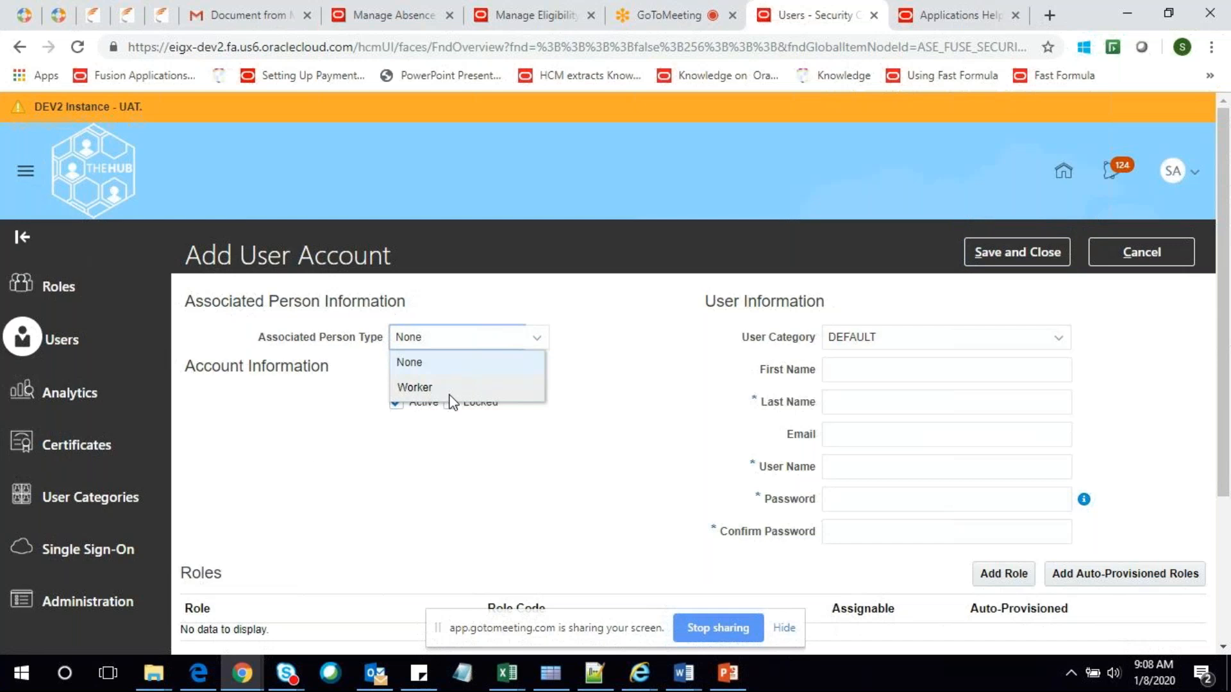
click(430, 479)
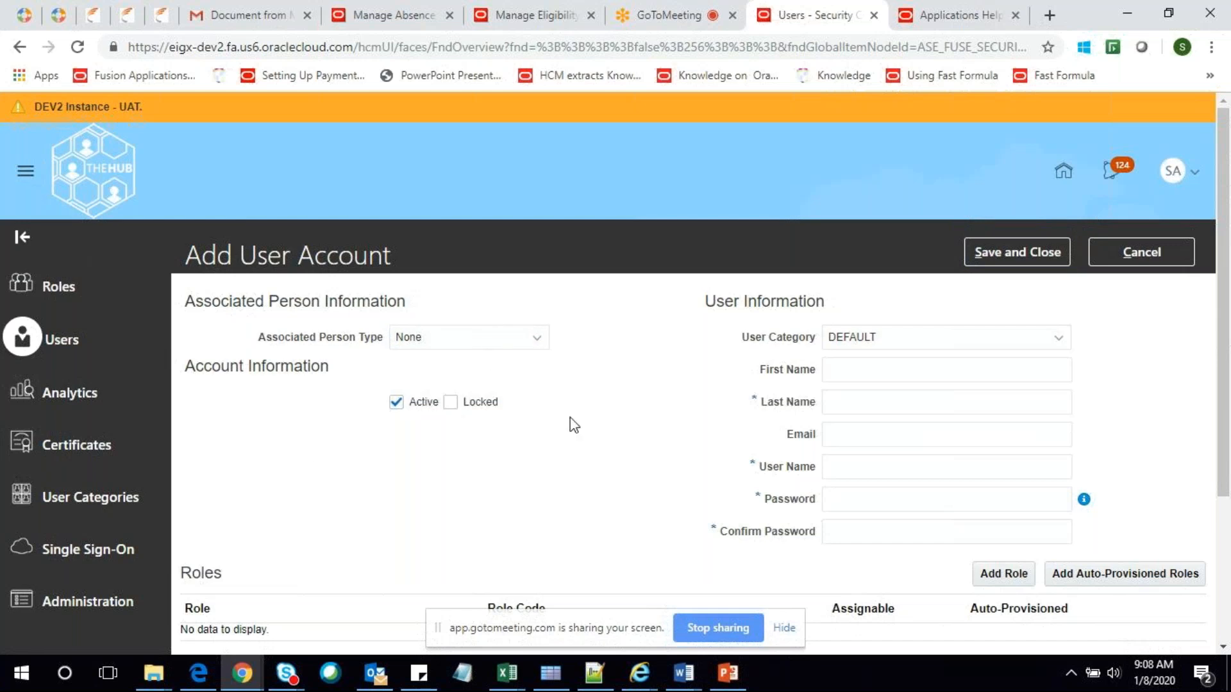
Focus the first name field, glance at the meeting tab, and return to the new account form
click(971, 369)
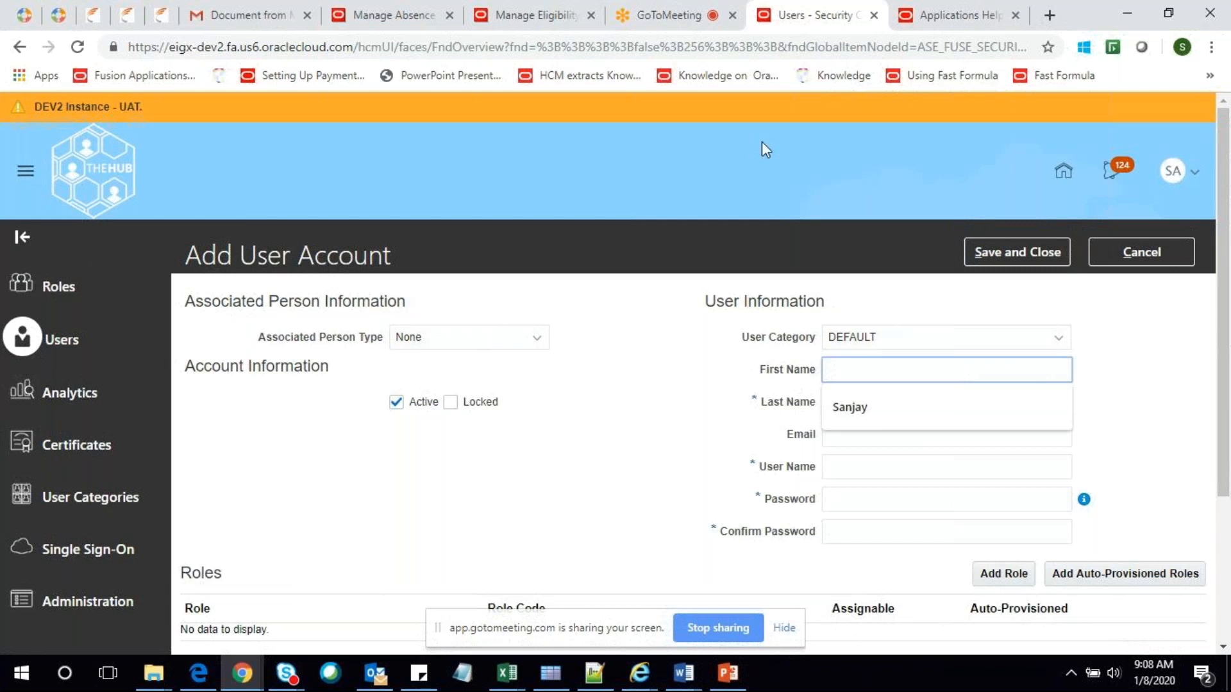
click(646, 10)
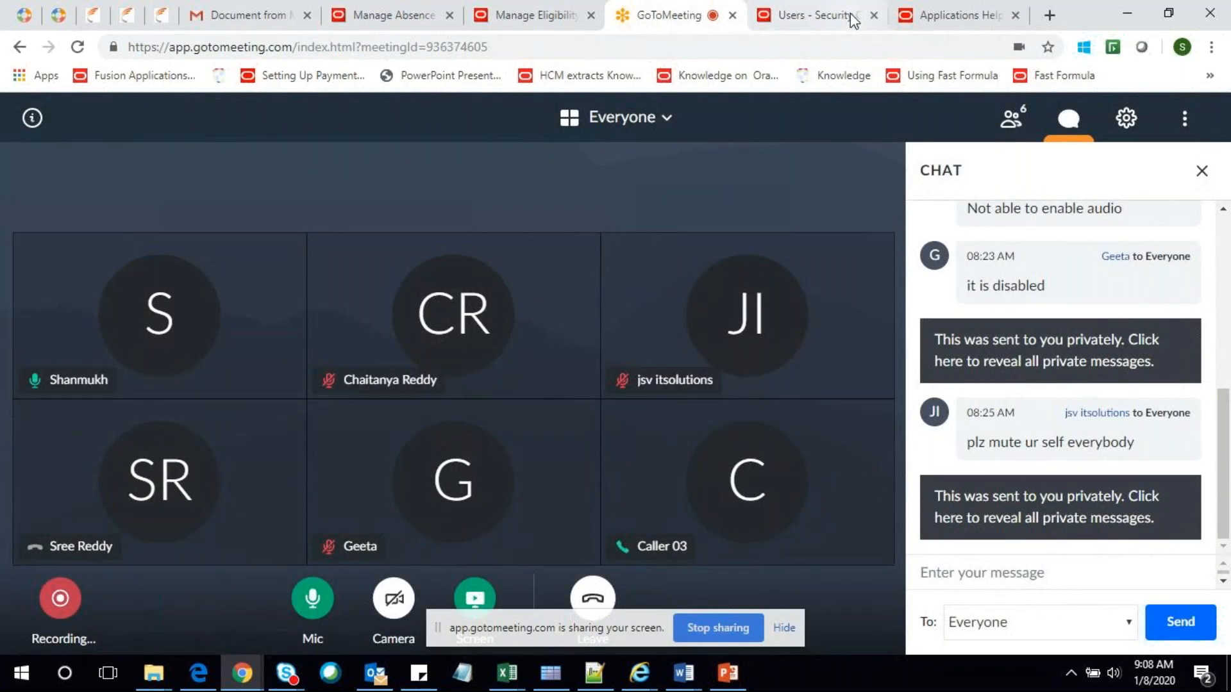
click(853, 20)
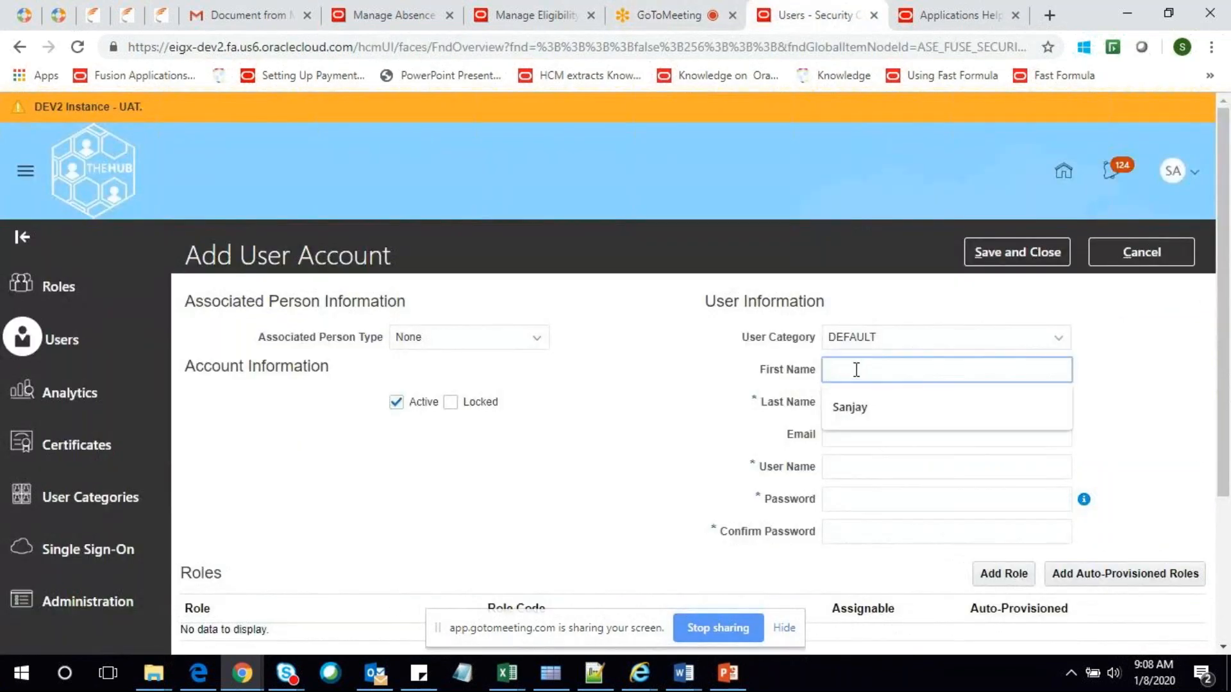
click(656, 16)
click(814, 14)
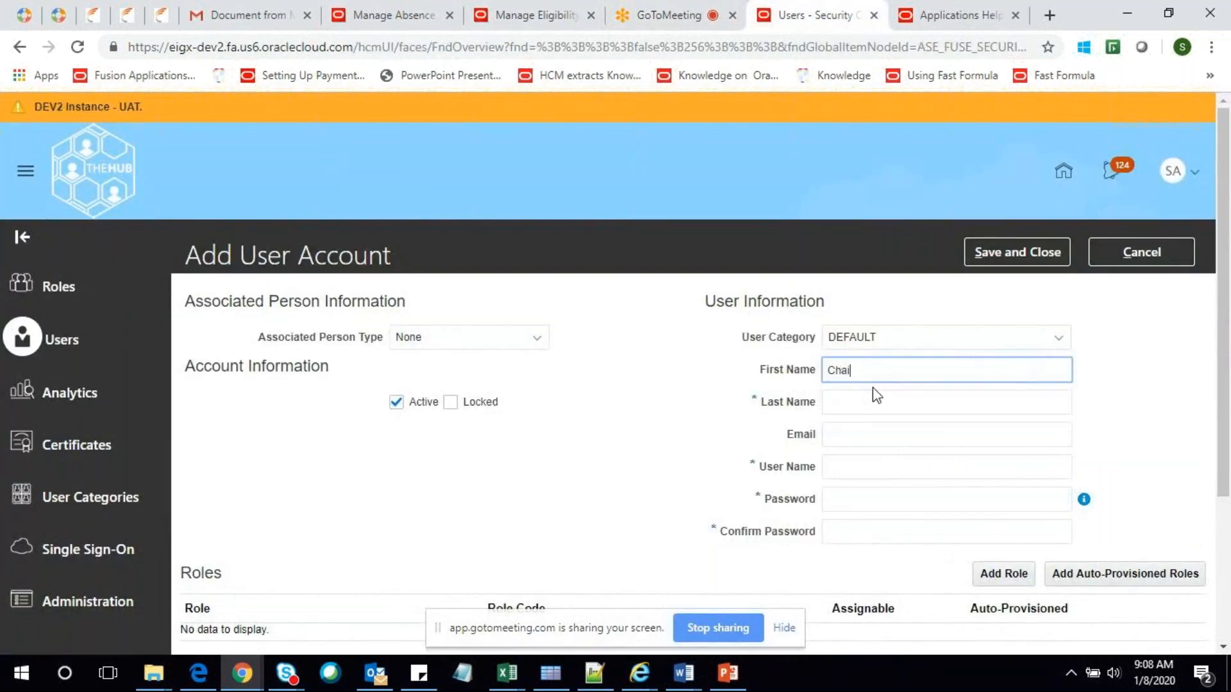
Enter the user's first name and last name with a '1' suffix, auto-filling the user name
click(872, 387)
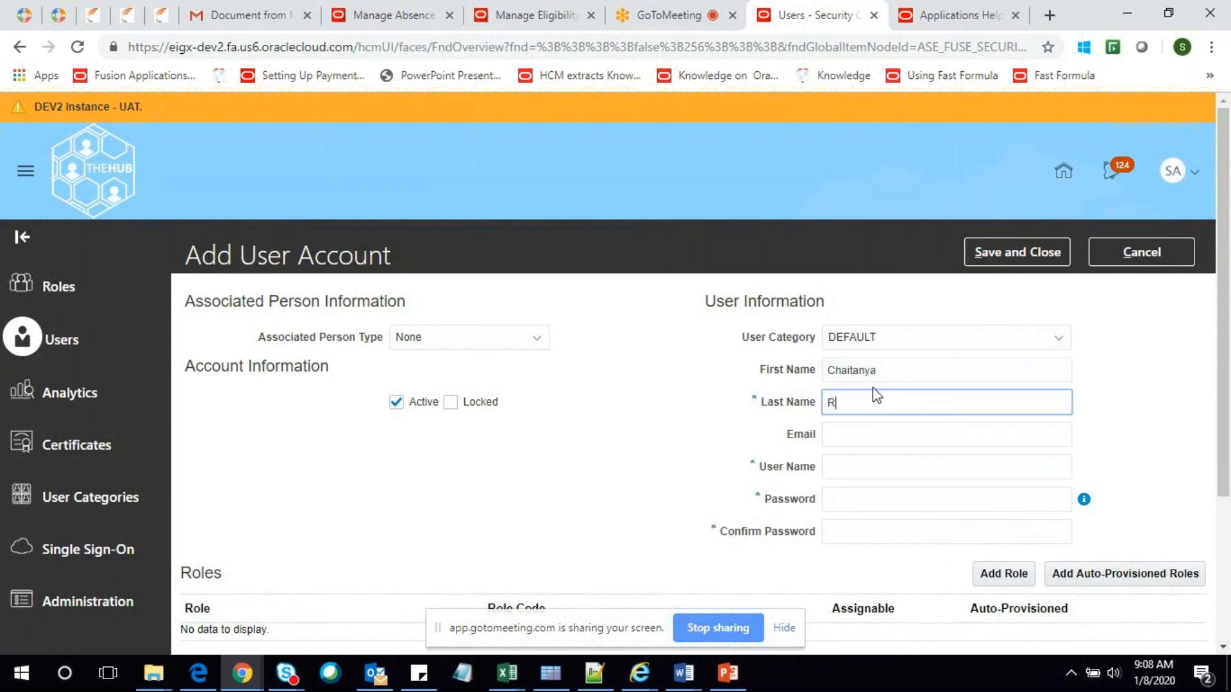
key(Tab)
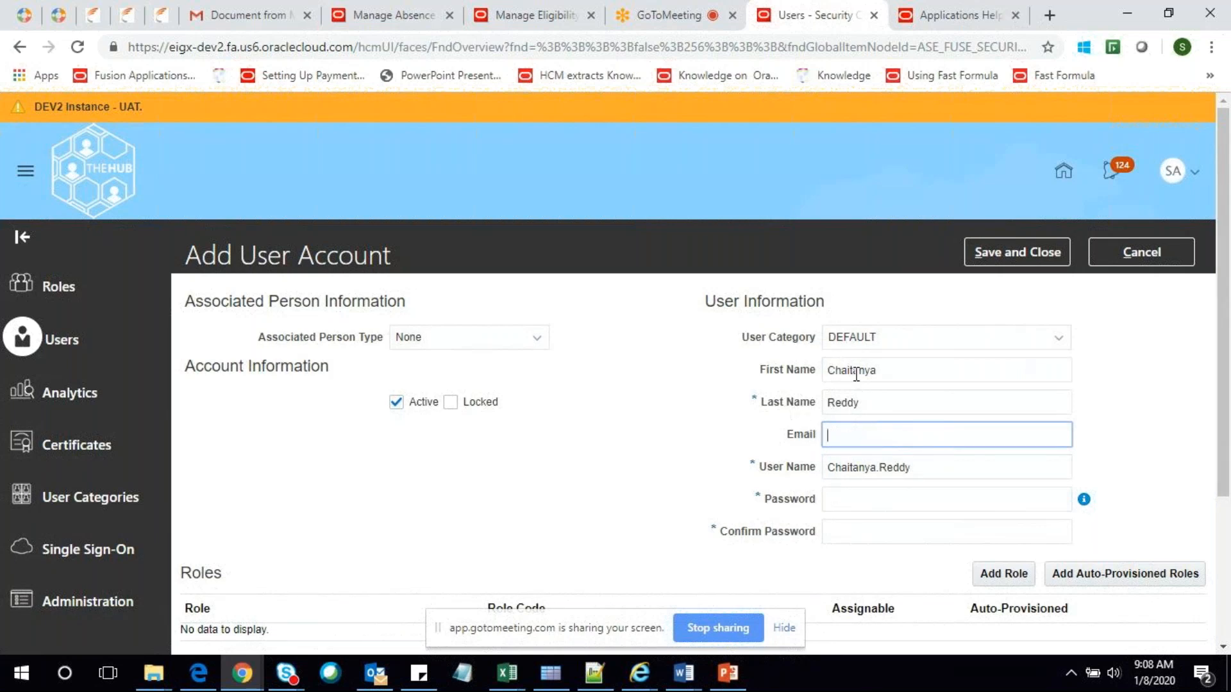
click(870, 399)
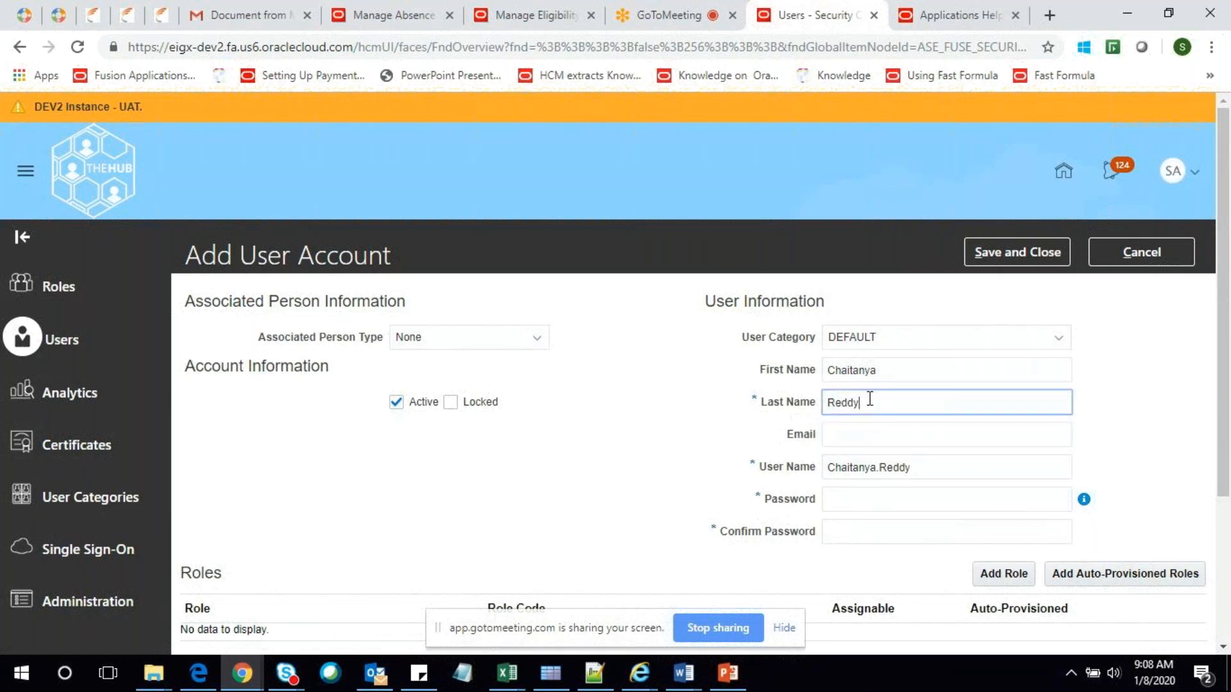
text(1)
click(991, 443)
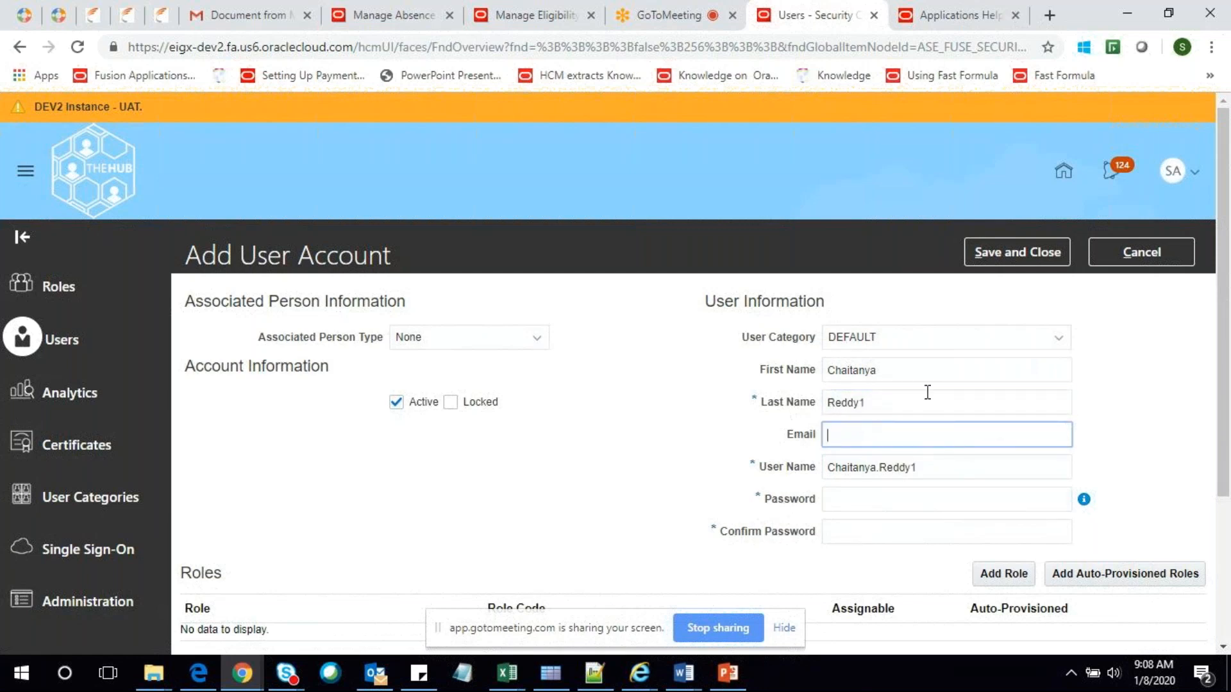
Enter the account password and confirm it
click(884, 503)
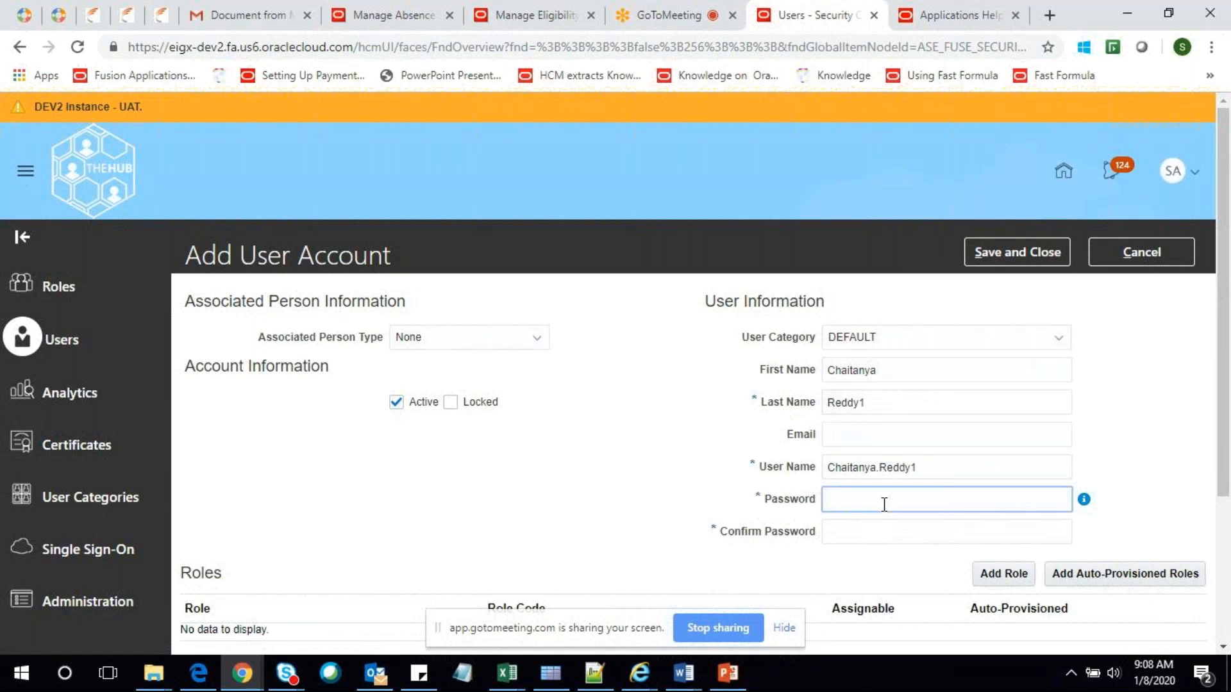
text(•••)
key(BackSpace)
key(BackSpace)
key(BackSpace)
text(••••••••)
key(Tab)
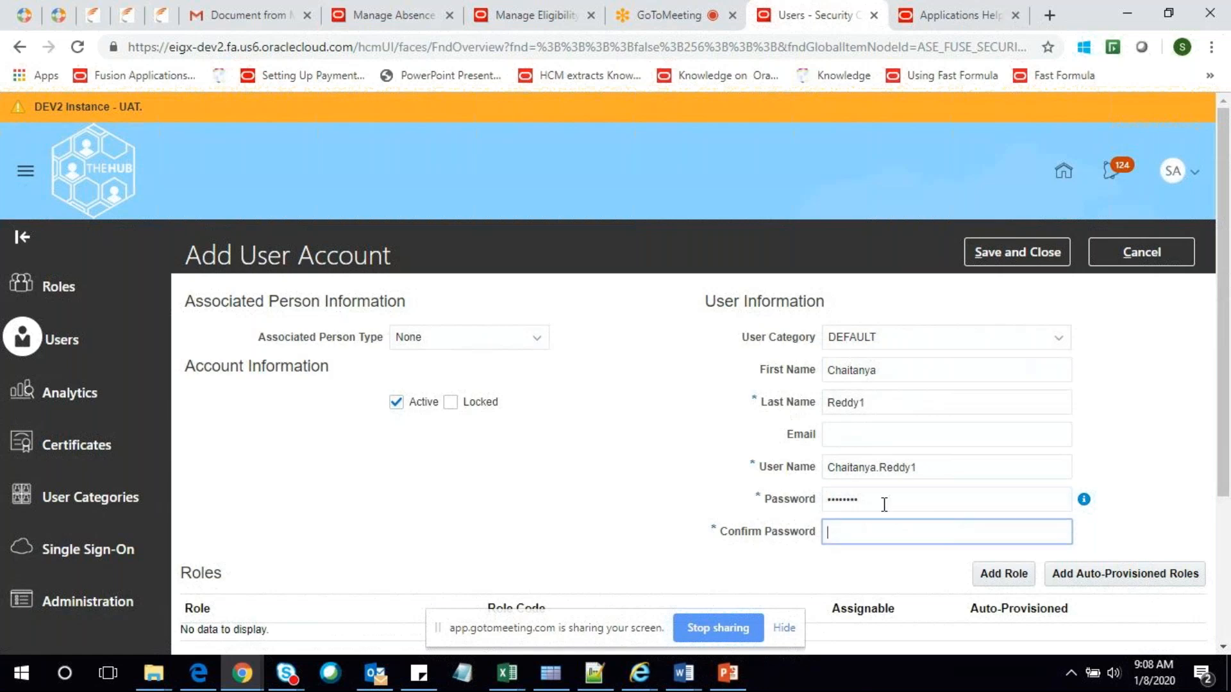
text(•••••••)
Save and close the new user account, then select its user name for copying
scroll(846, 434, down, 3)
scroll(790, 384, up, 3)
scroll(902, 407, down, 3)
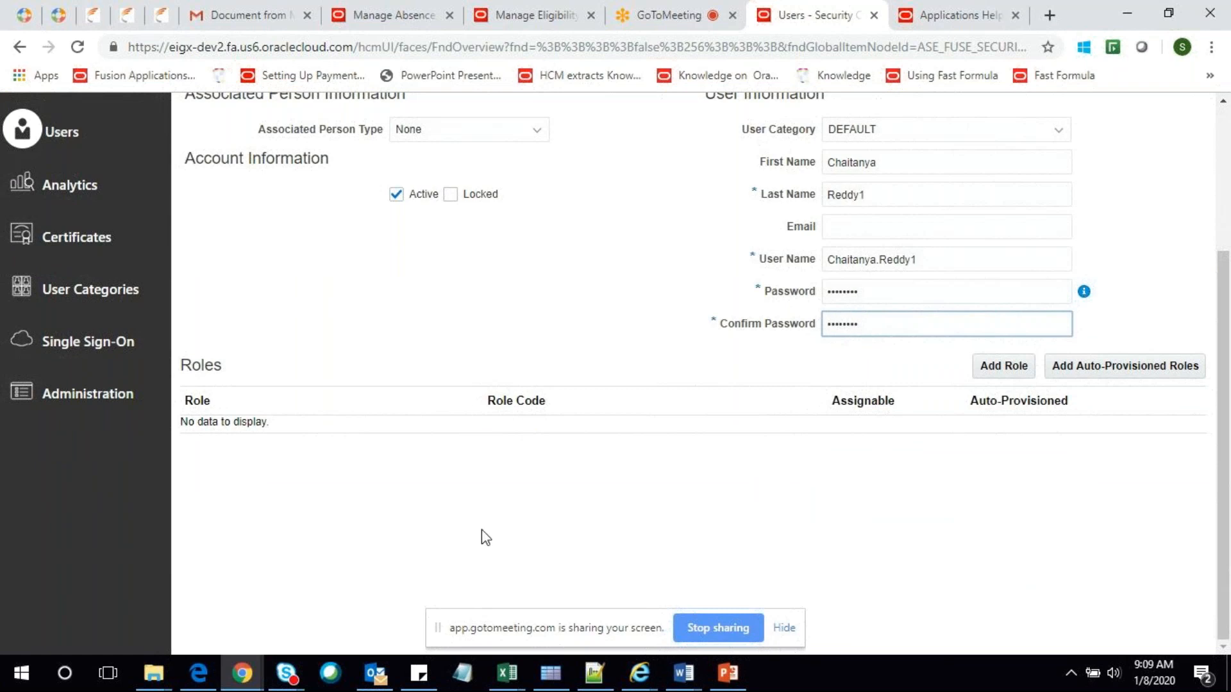
scroll(485, 538, up, 3)
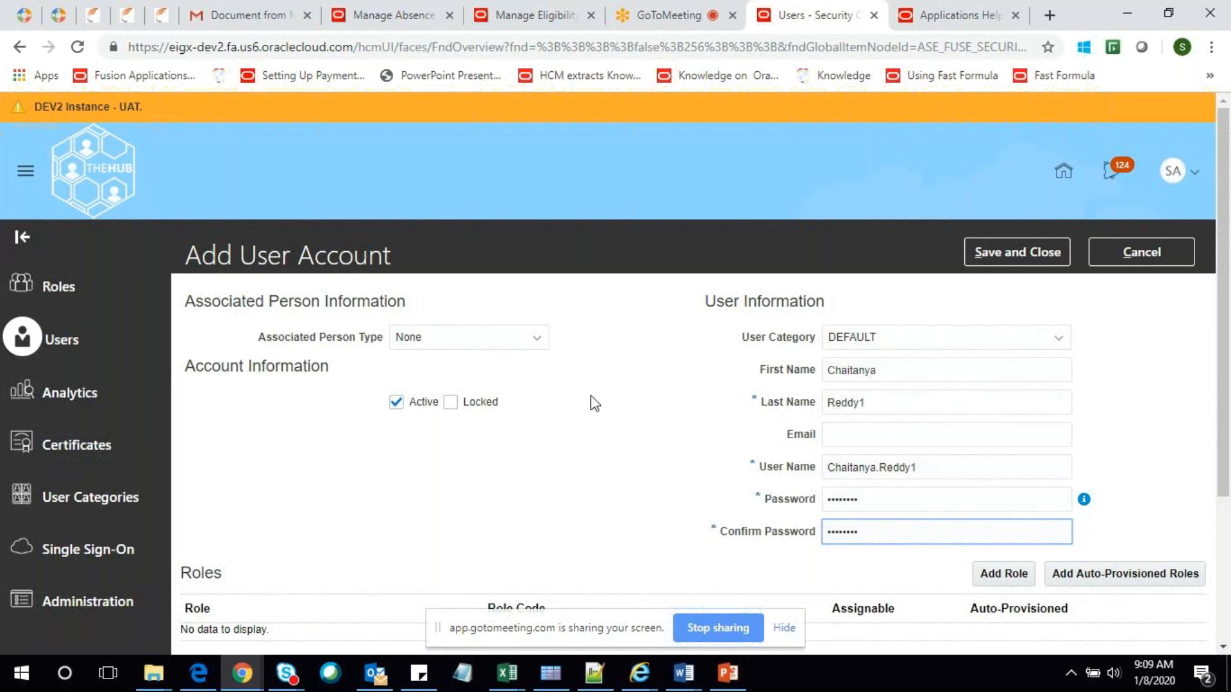
scroll(592, 403, down, 3)
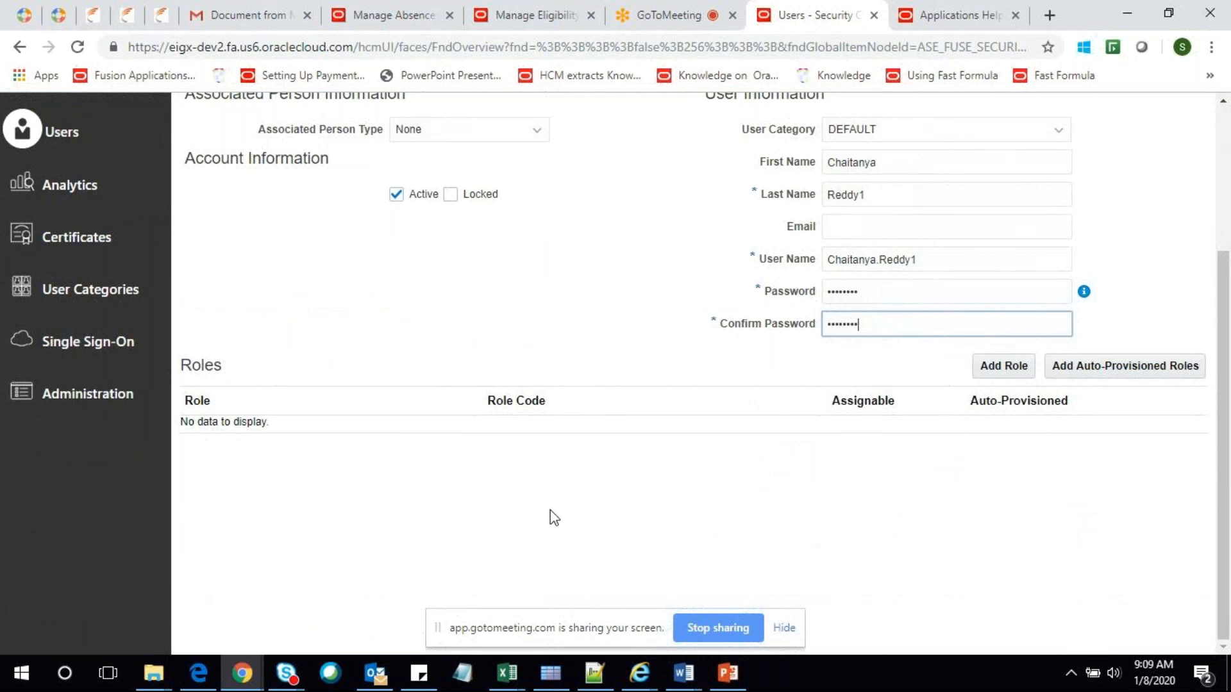
scroll(550, 510, up, 3)
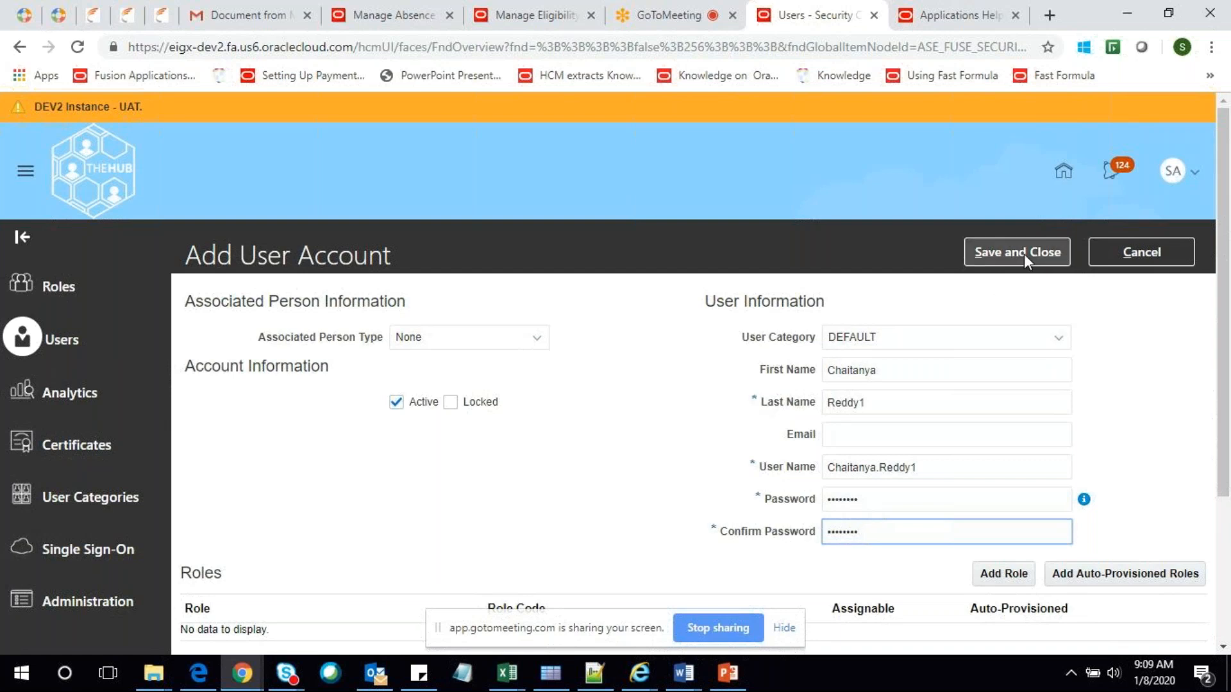
click(1024, 254)
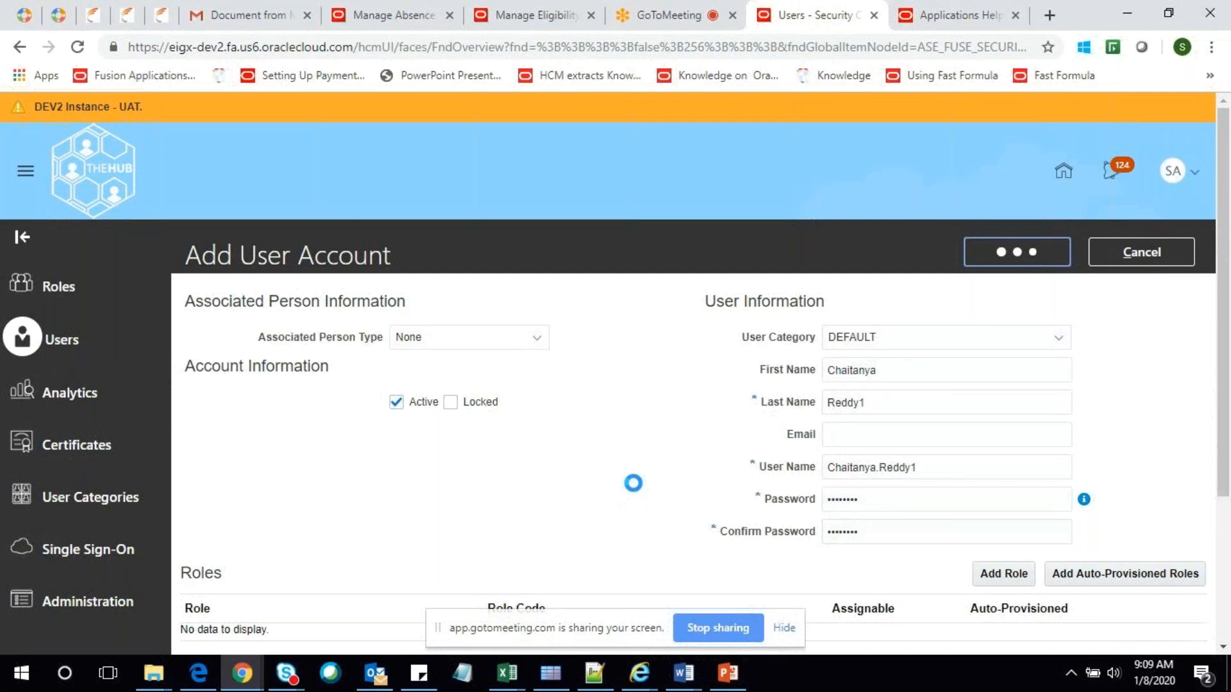
drag(908, 460, 826, 467)
key(ctrl+c)
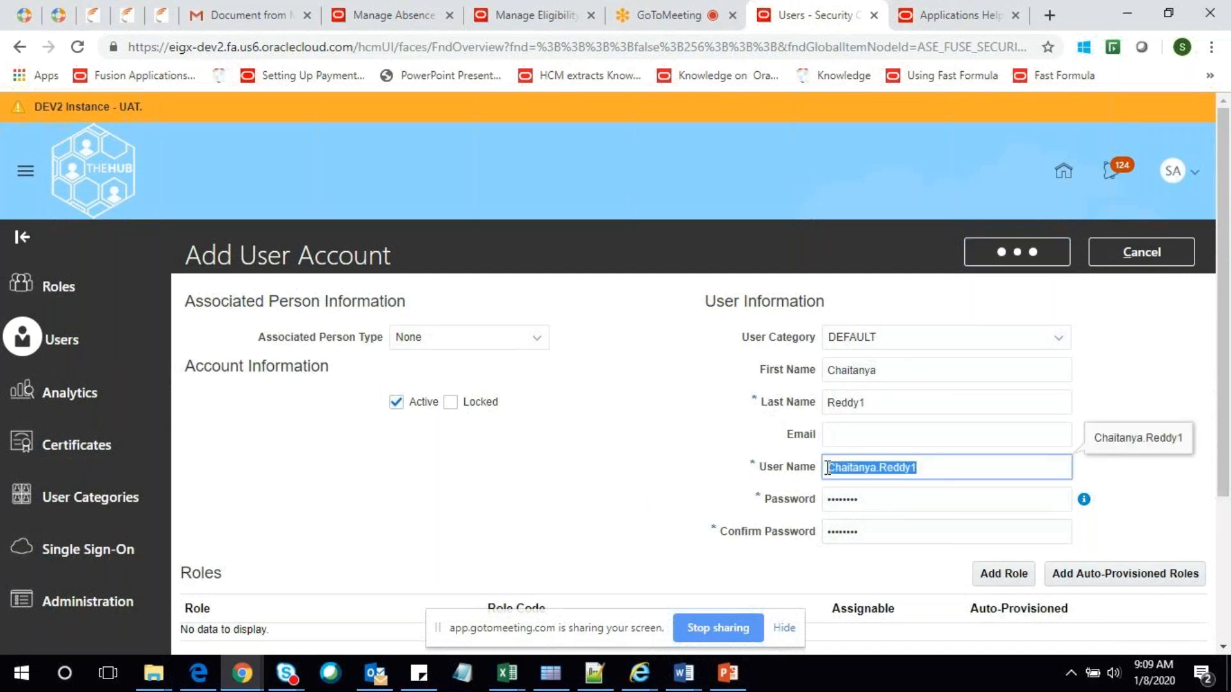
In Edge, enter the new user name and password on the Oracle sign-in page and submit
click(199, 675)
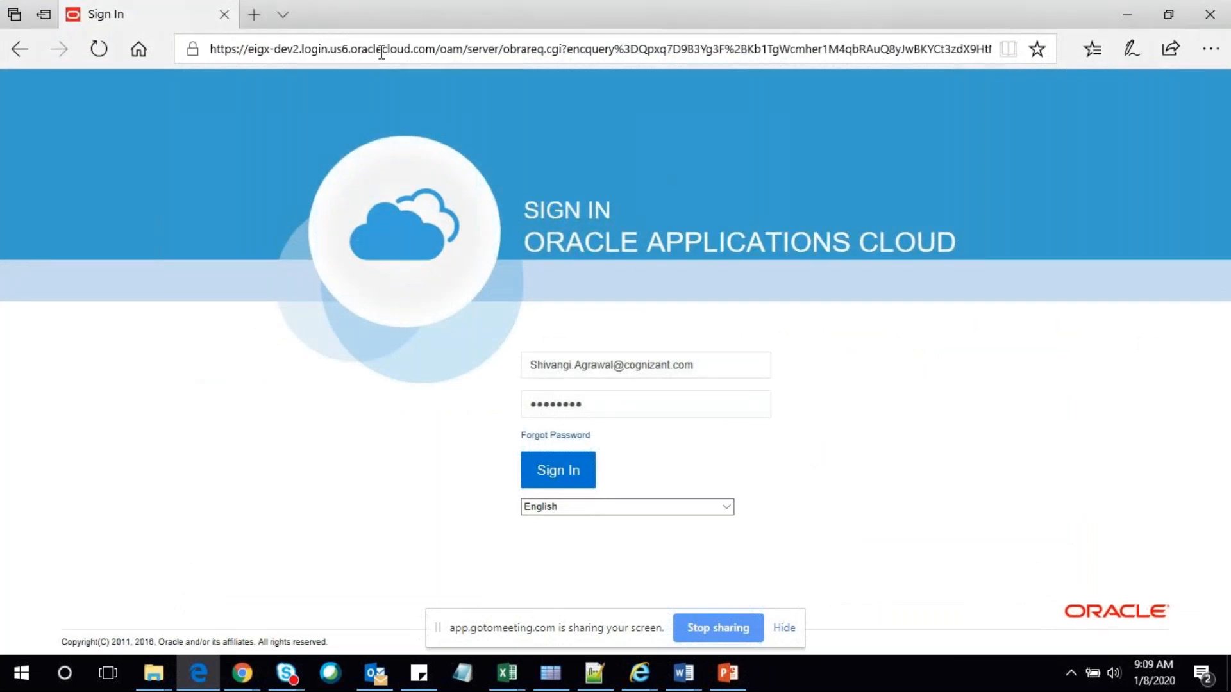
click(703, 365)
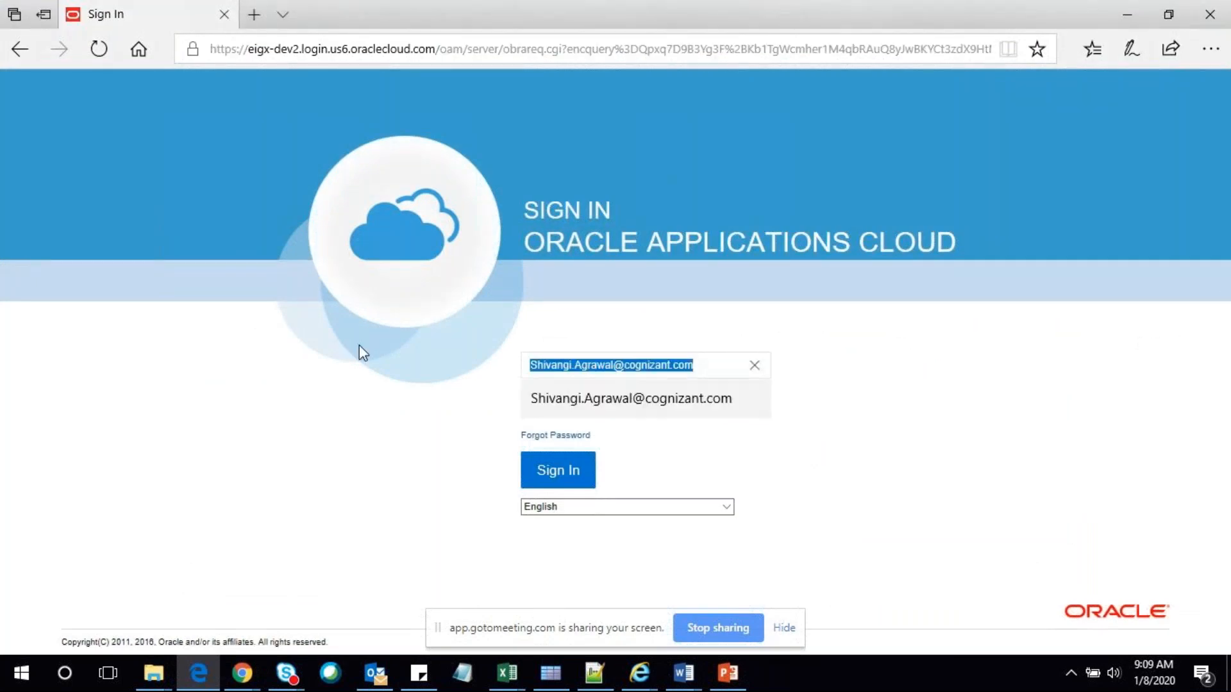
key(ctrl+v)
click(626, 411)
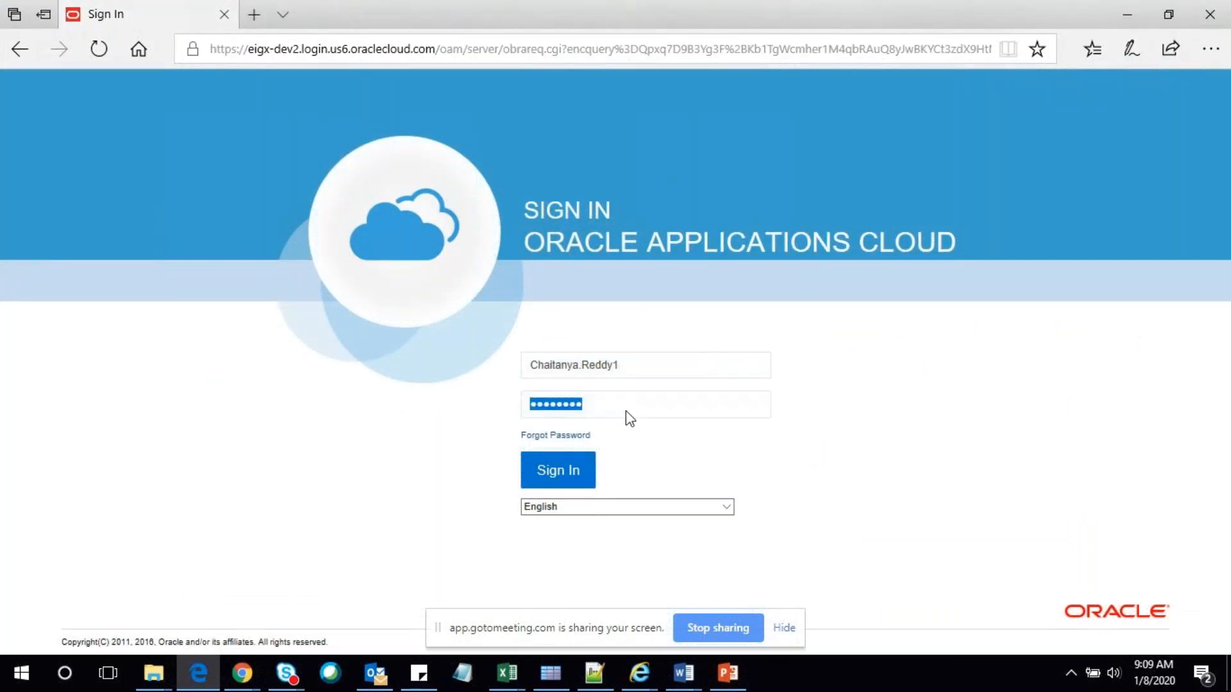
text(********)
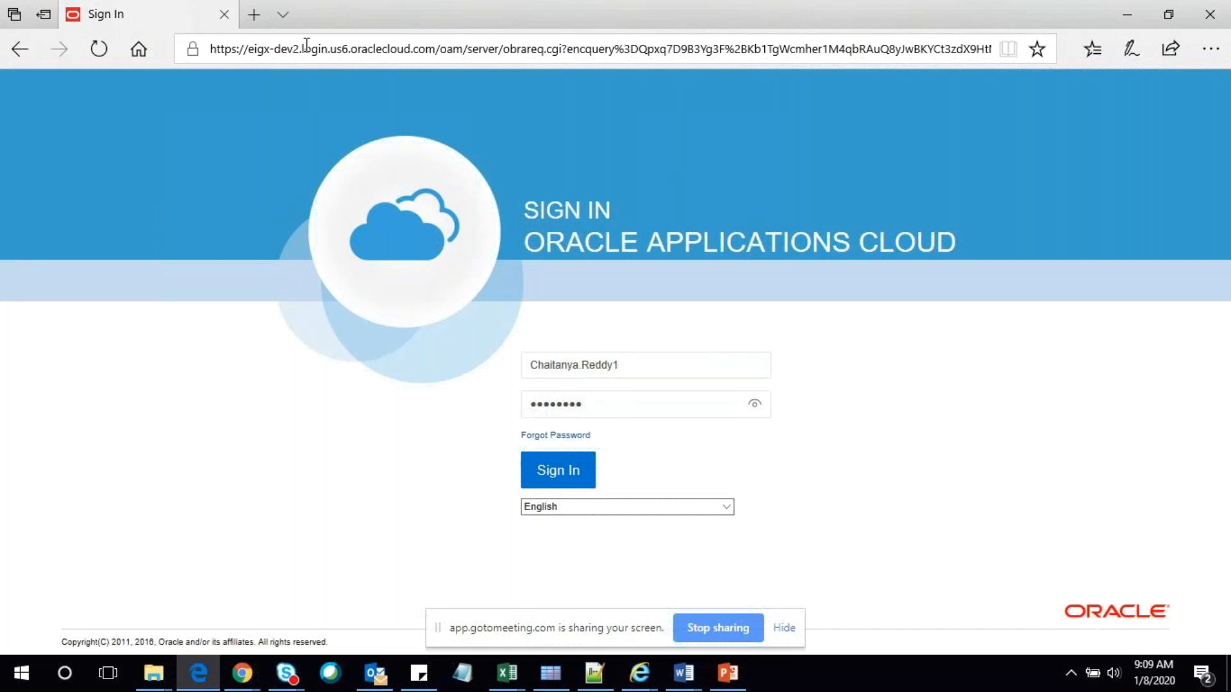
click(348, 78)
key(alt+Tab)
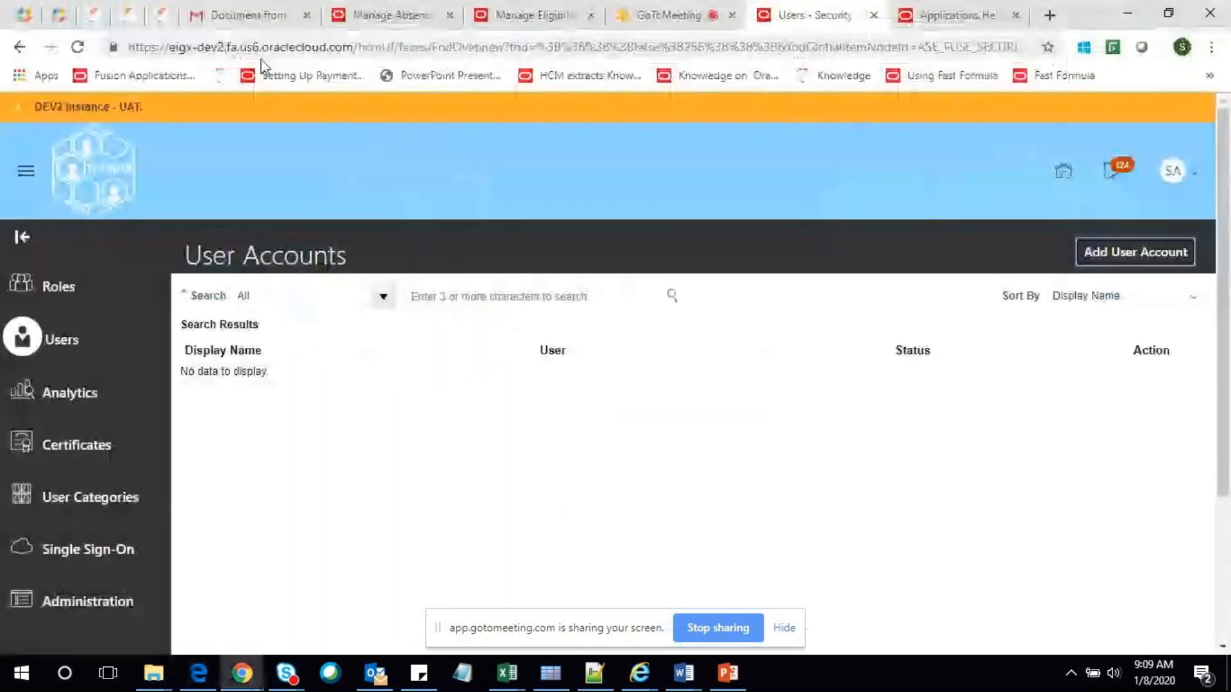
key(alt+Tab)
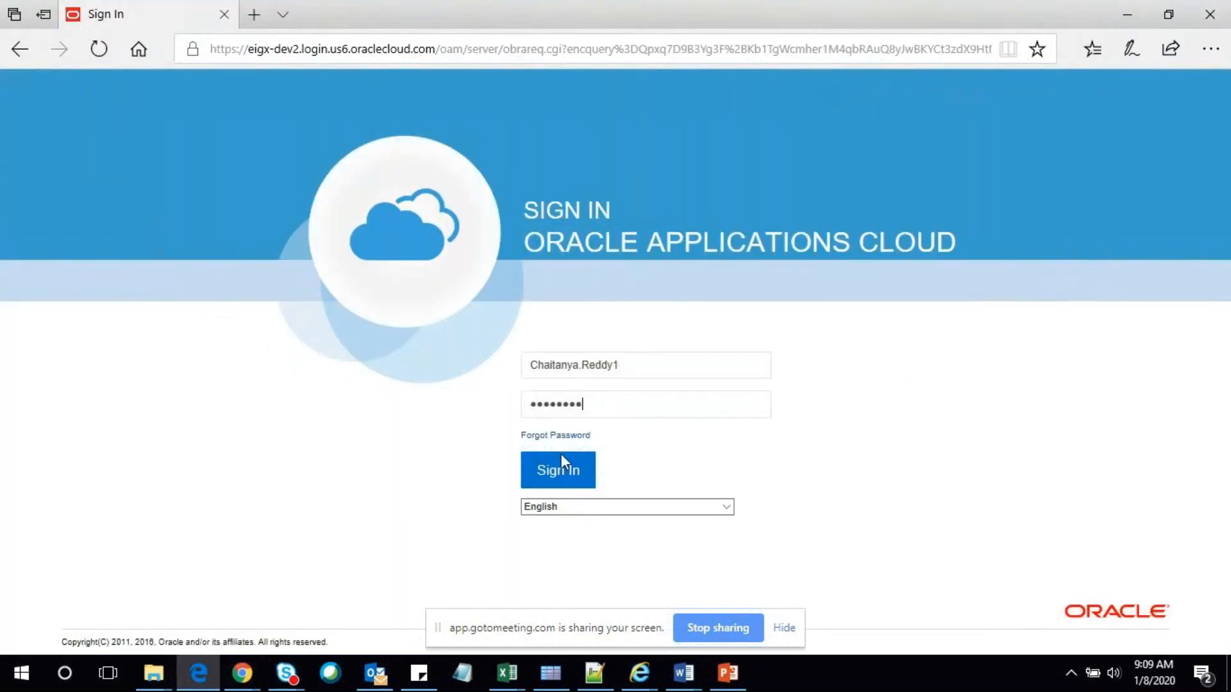
key(Return)
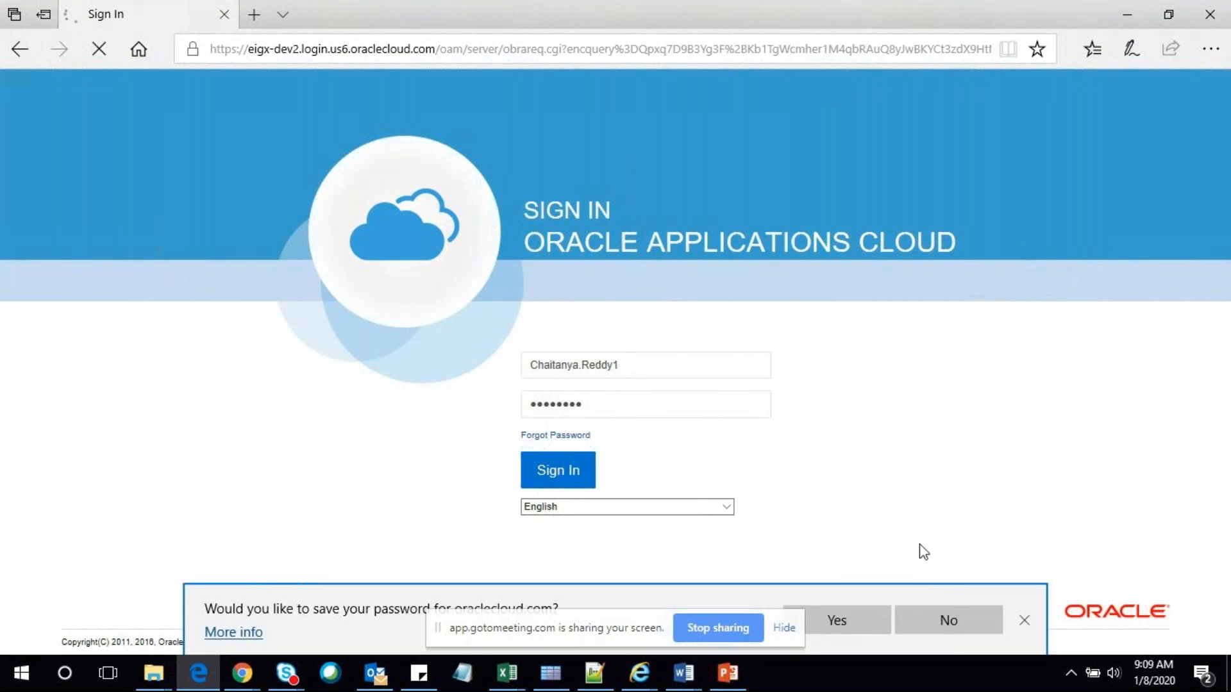
click(843, 616)
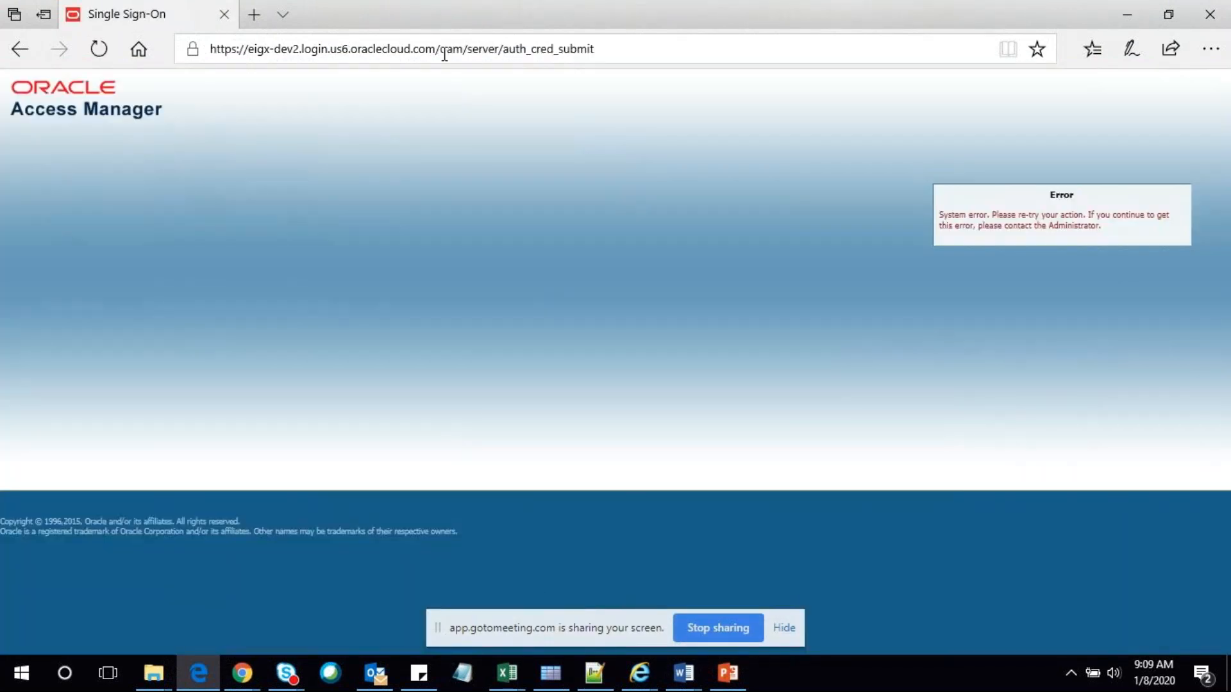
Trim the error URL back to the login site and sign in with the saved user's credentials
drag(437, 49, 1095, 72)
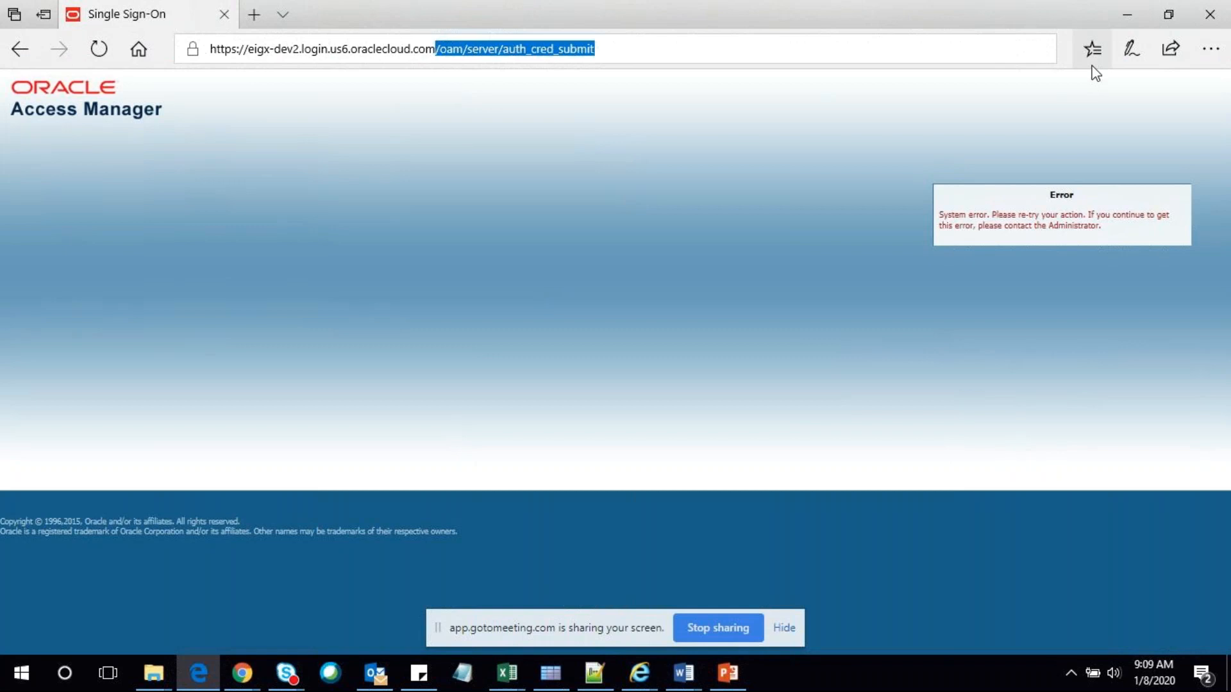
key(BackSpace)
key(Return)
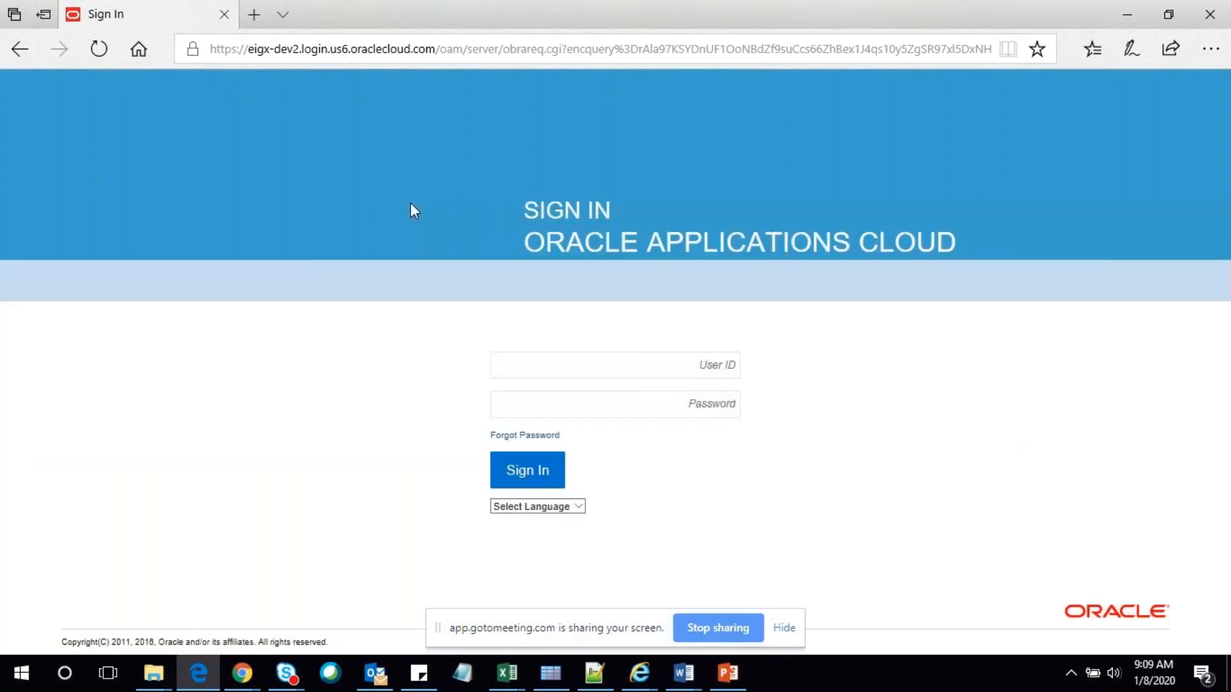
click(553, 374)
click(561, 398)
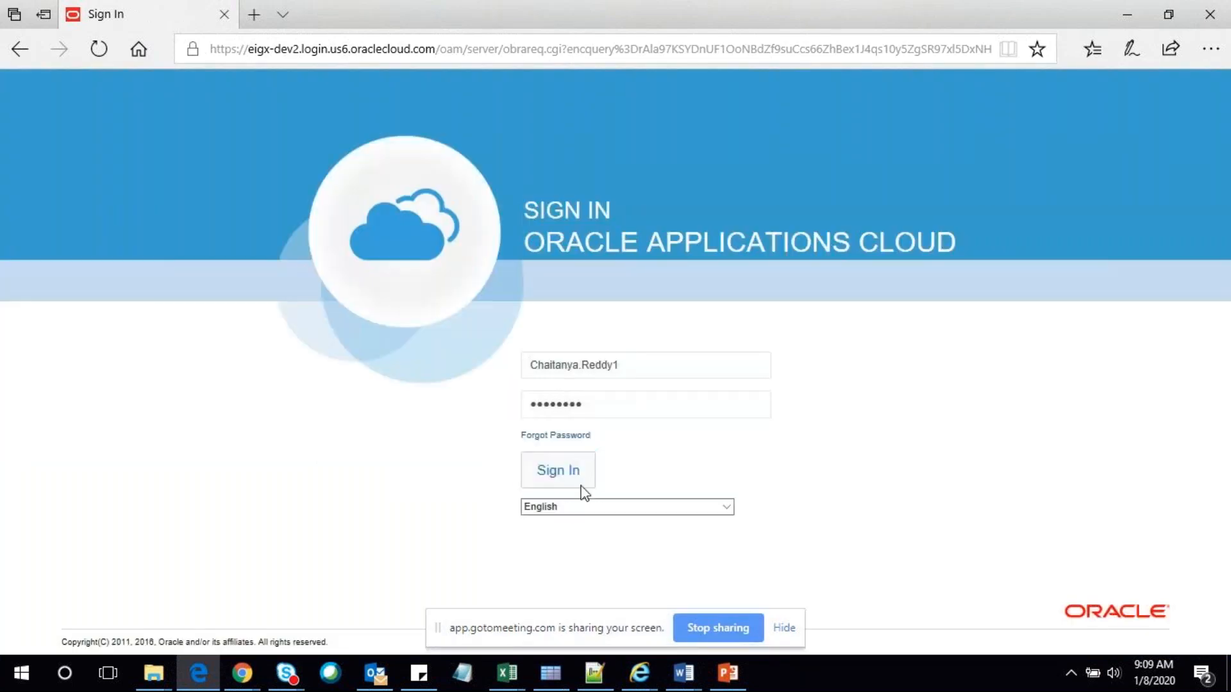
click(568, 476)
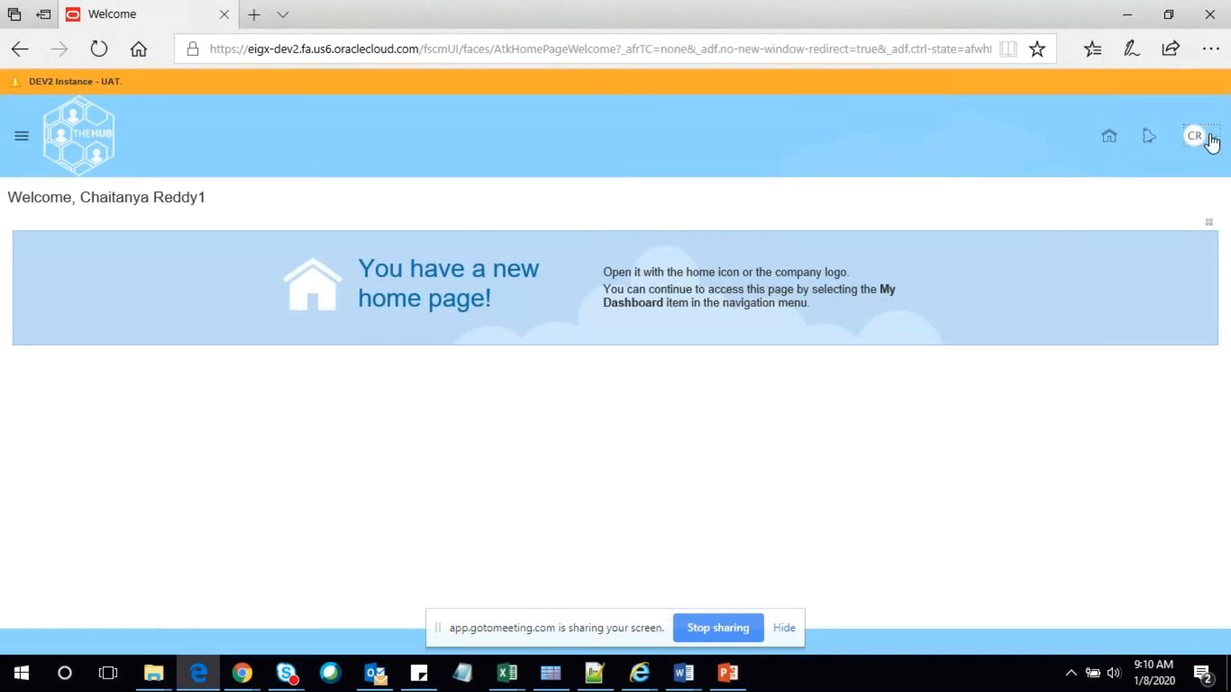
Check the new user's settings menu and the Navigator's Tools group
click(1196, 137)
click(1180, 138)
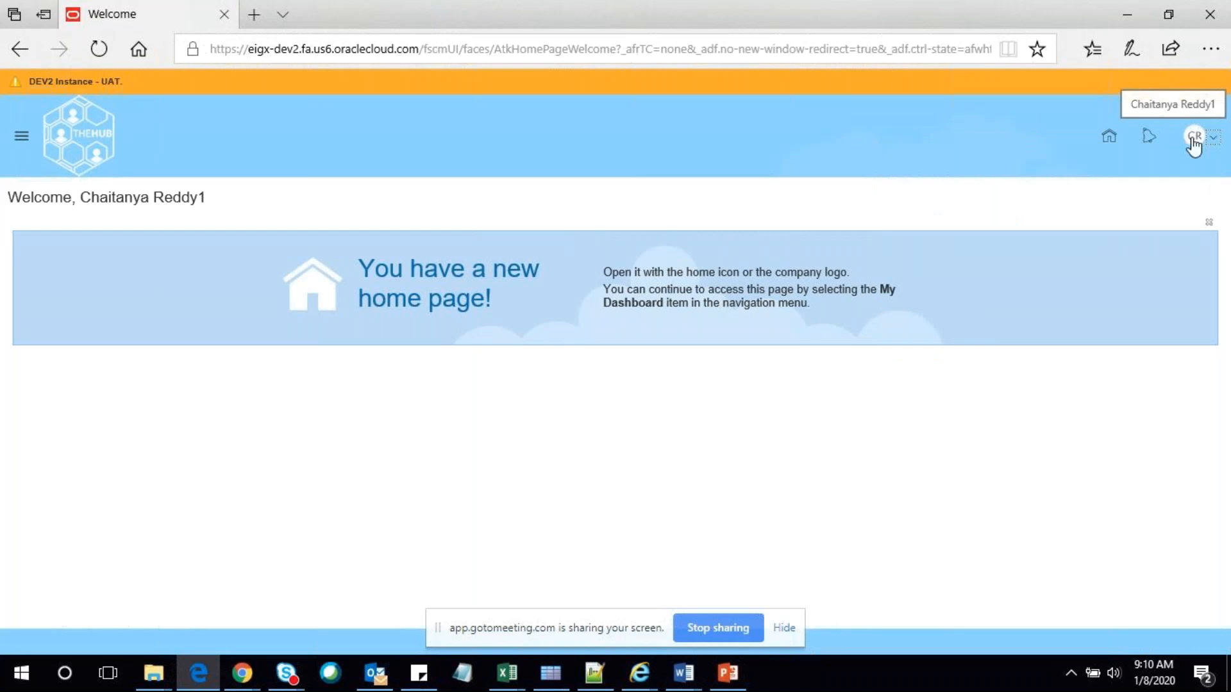
click(21, 144)
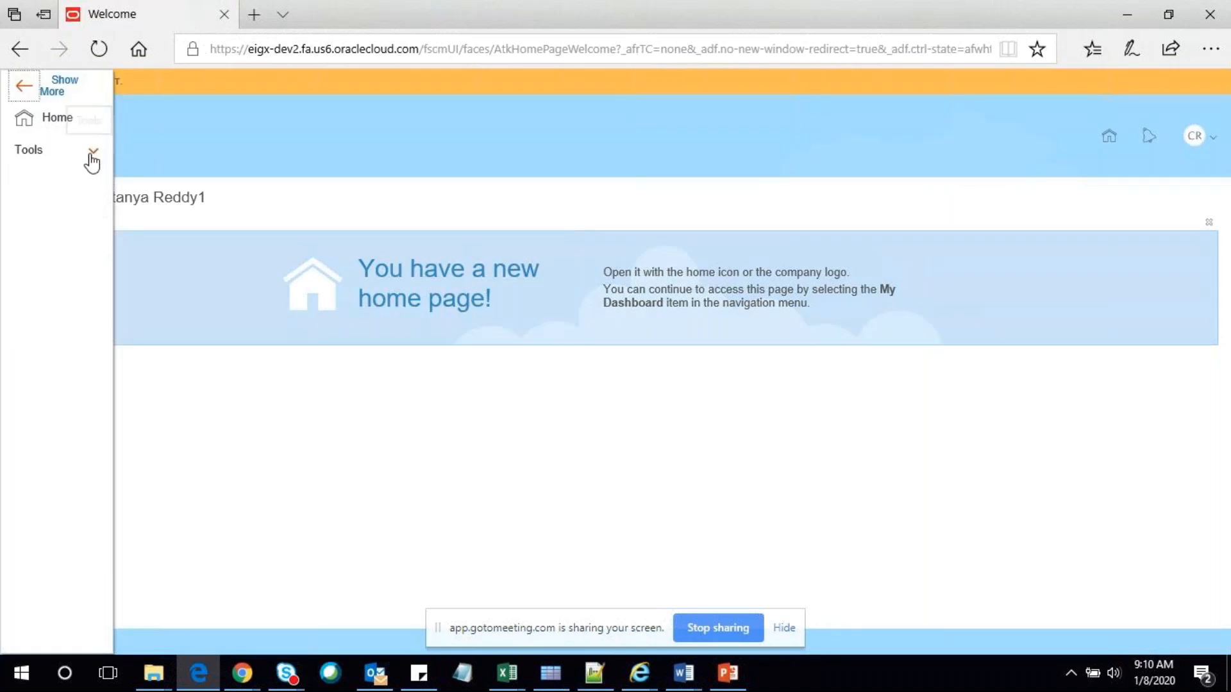
click(92, 157)
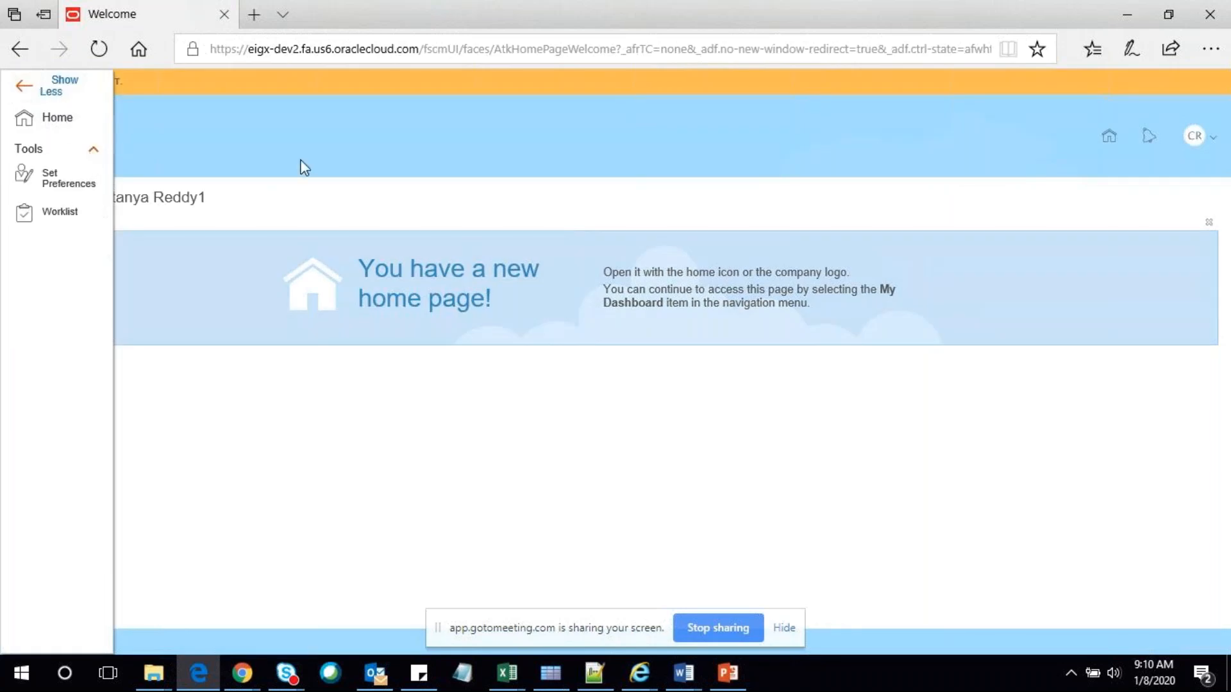
click(378, 222)
Return to the Users - Security Console window in Chrome
click(367, 503)
mouse_move(241, 674)
click(192, 626)
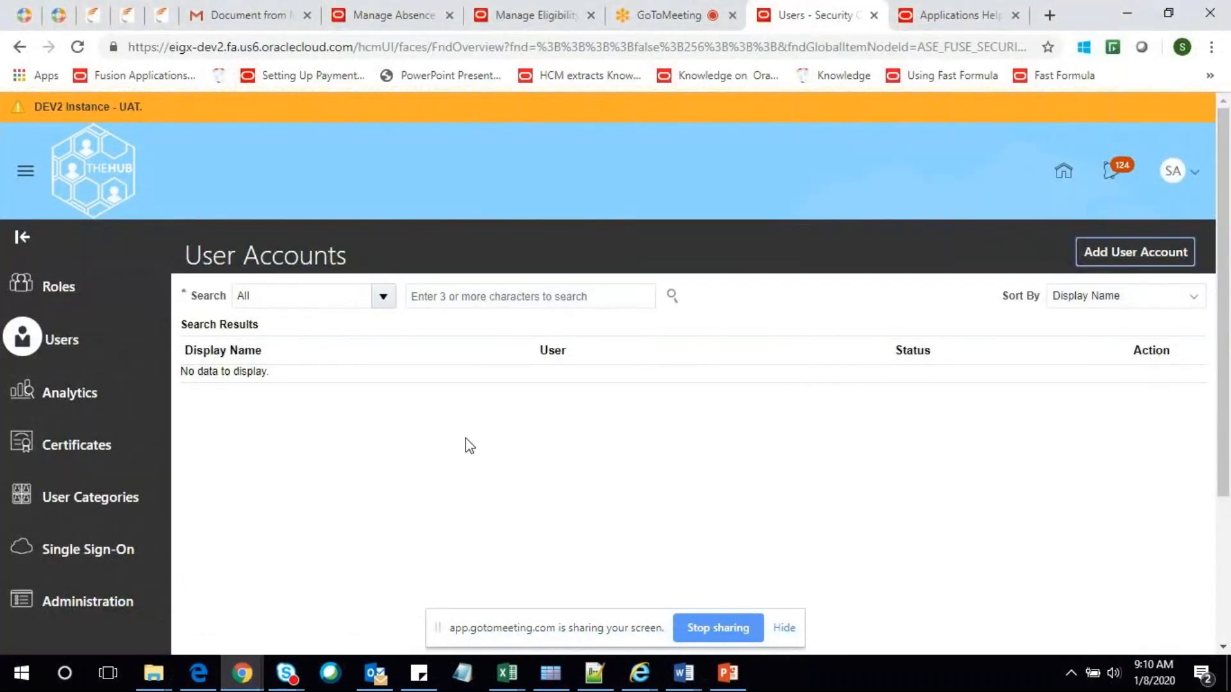
Search for the new user by the pasted user name and edit the account to add role memberships
click(468, 296)
key(ctrl+v)
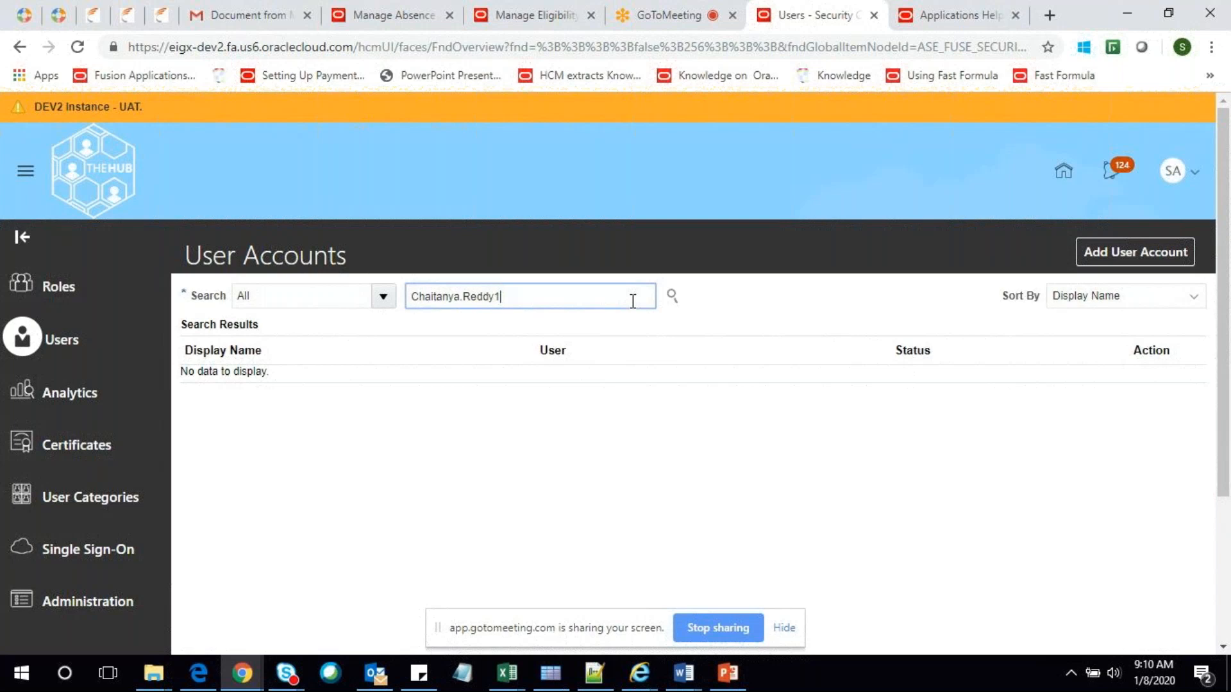
click(672, 296)
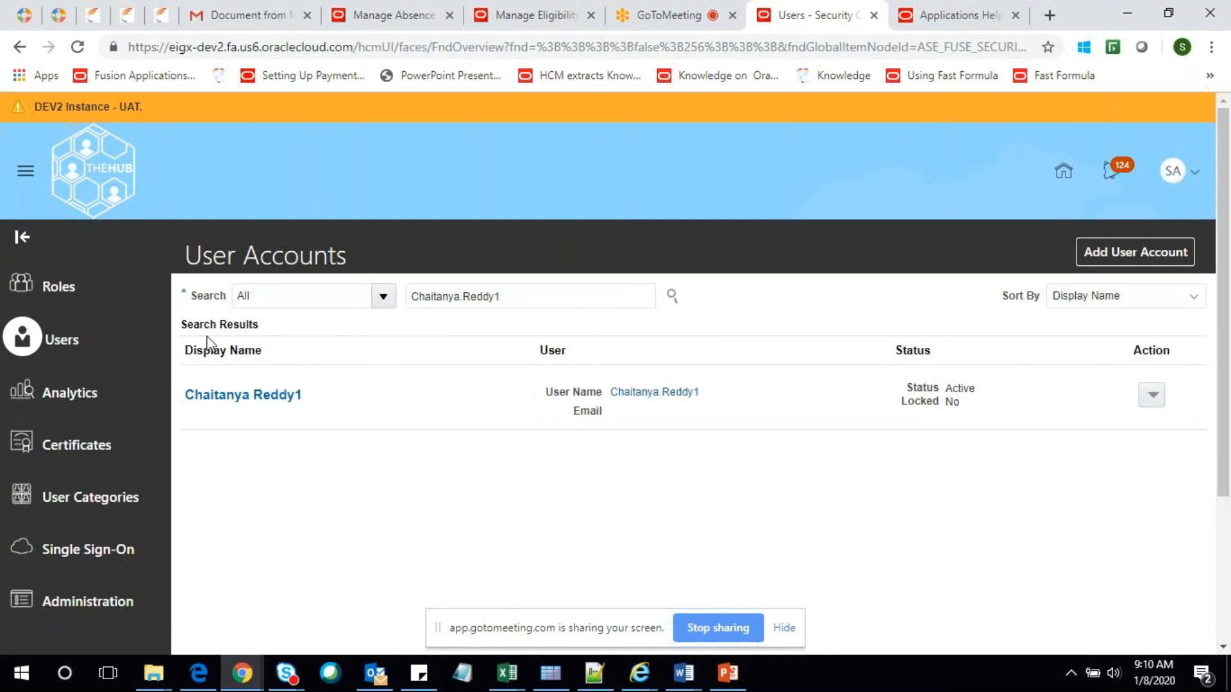
click(258, 395)
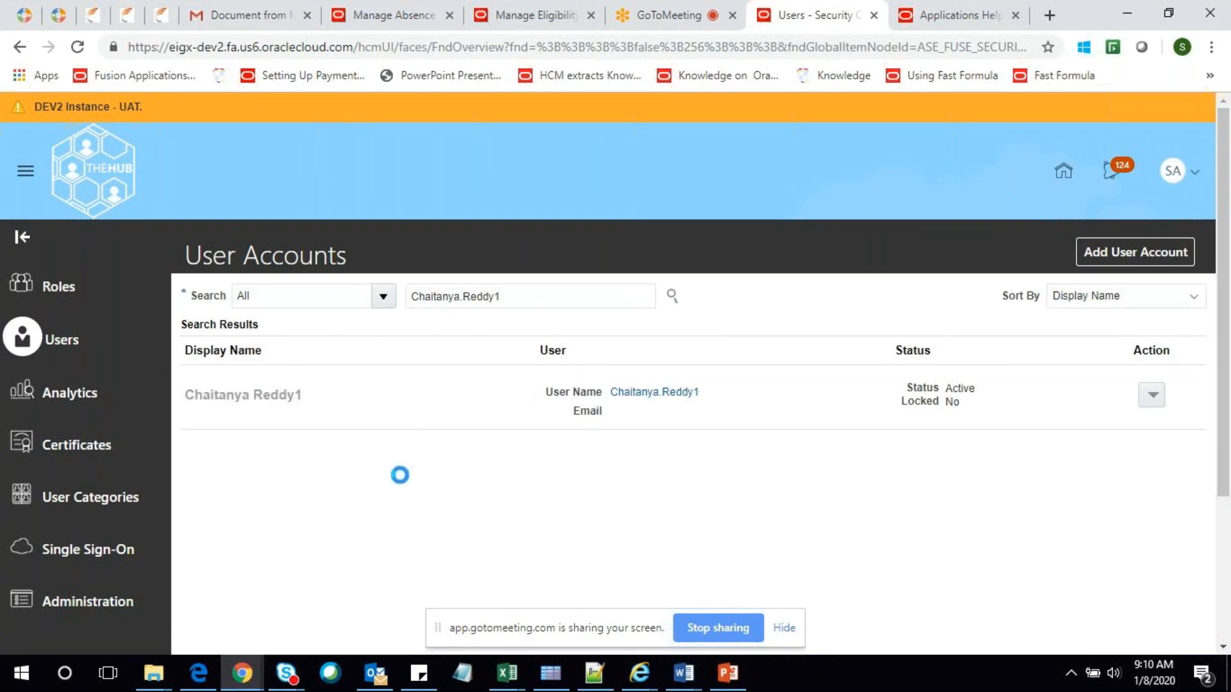
scroll(715, 440, down, 3)
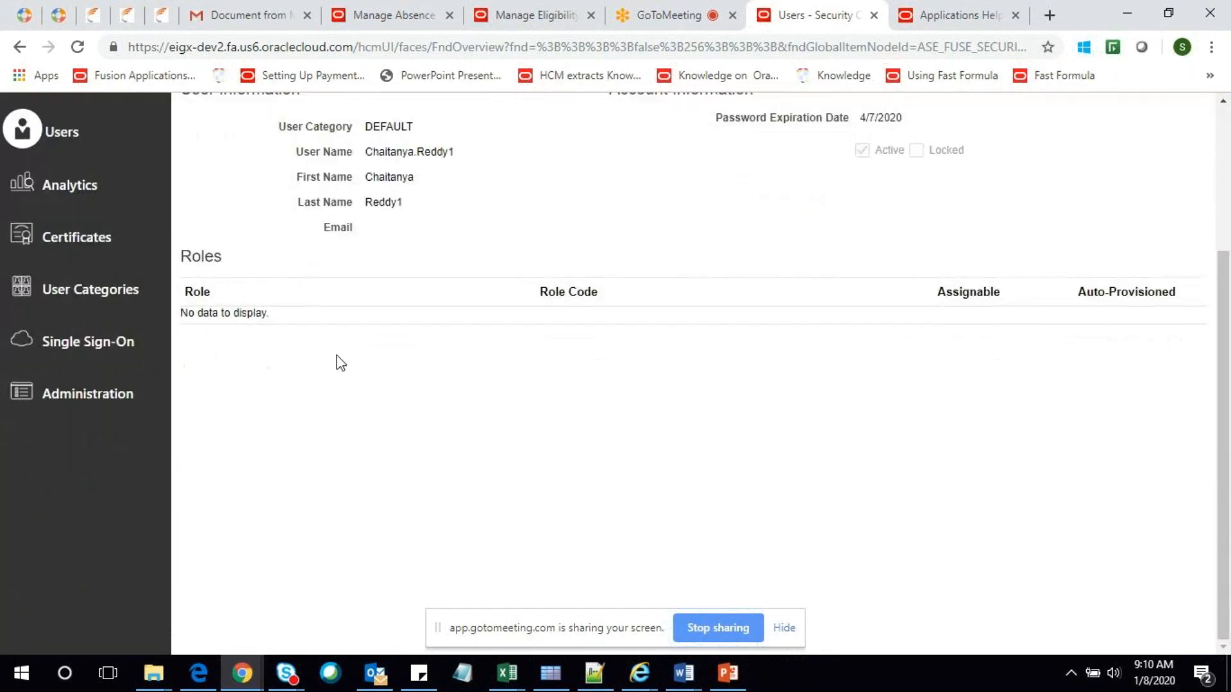
scroll(340, 363, up, 3)
click(991, 250)
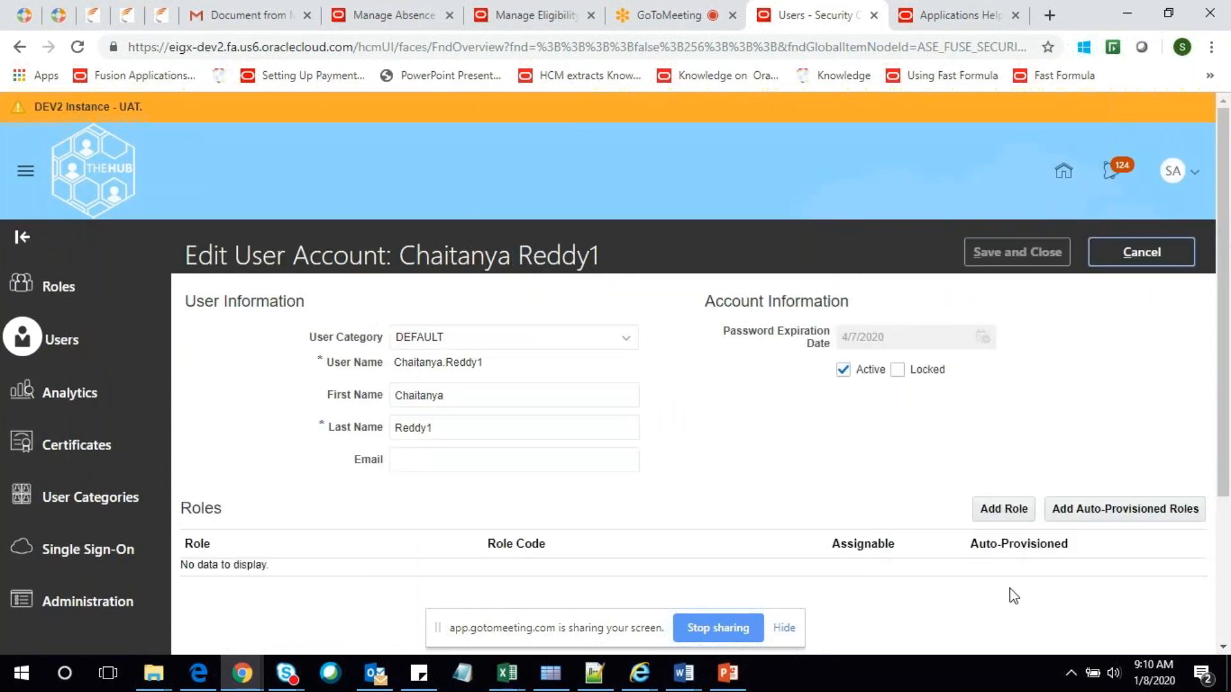
click(1003, 514)
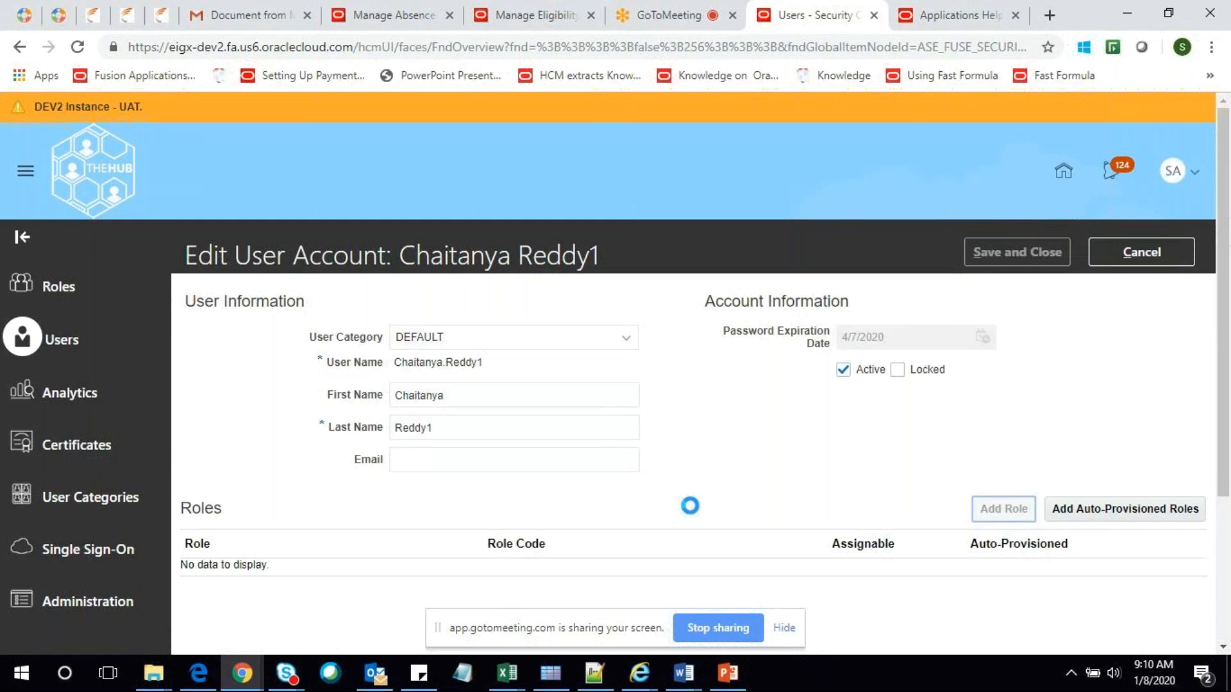
Add the Human Resource Manager role to the user
text(Human )
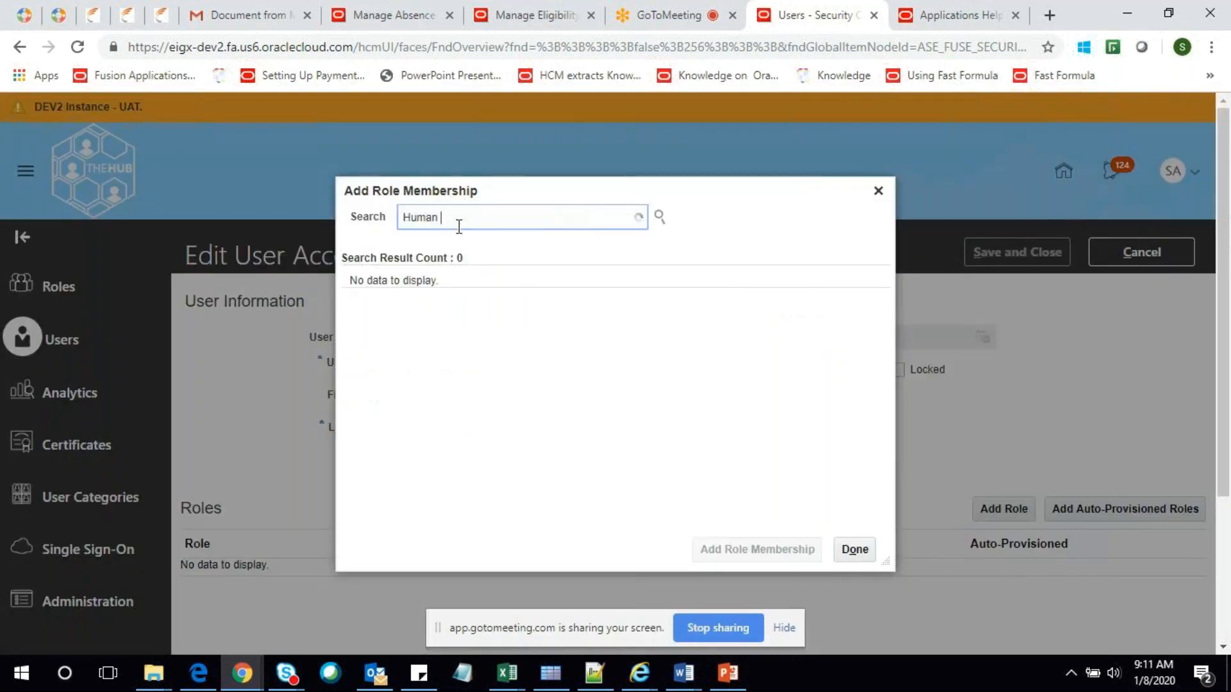
text(Resou)
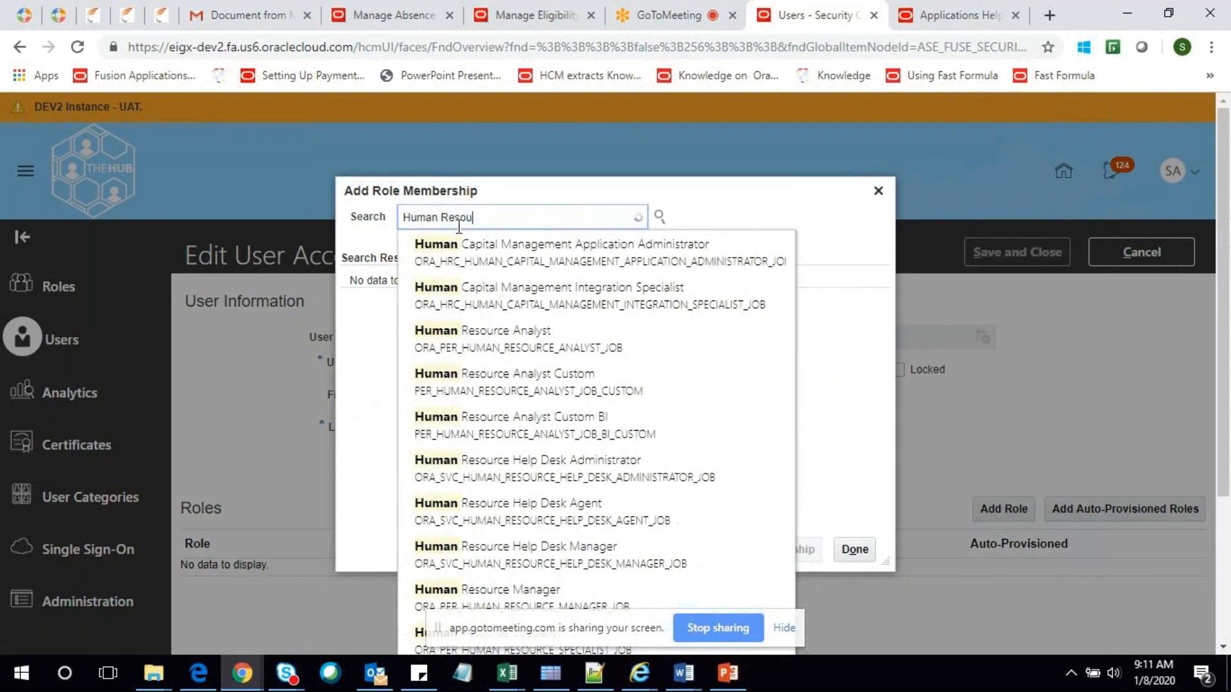
text(rce Man)
click(572, 238)
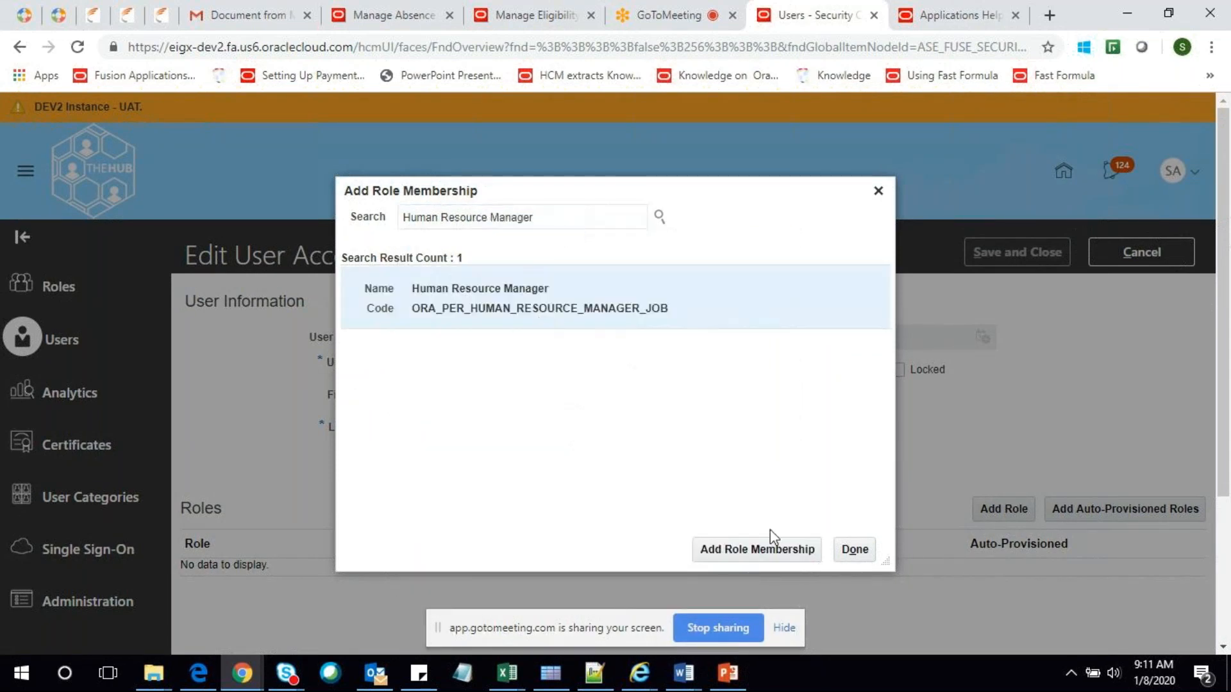
click(760, 546)
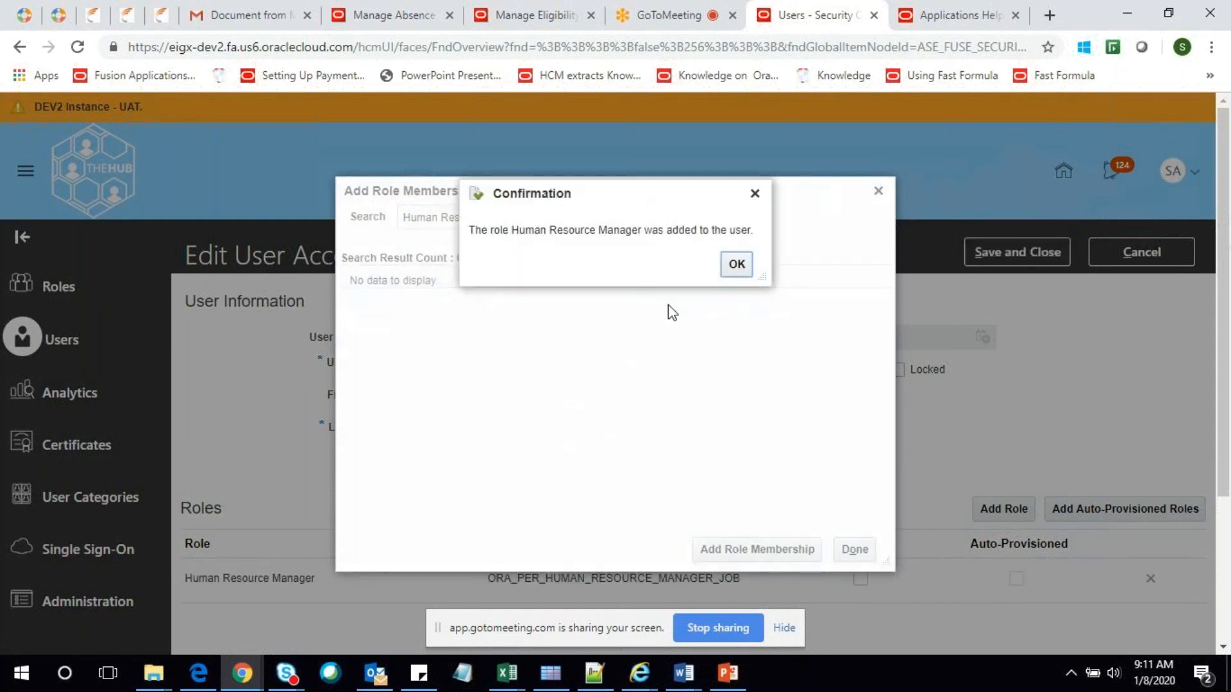
click(737, 265)
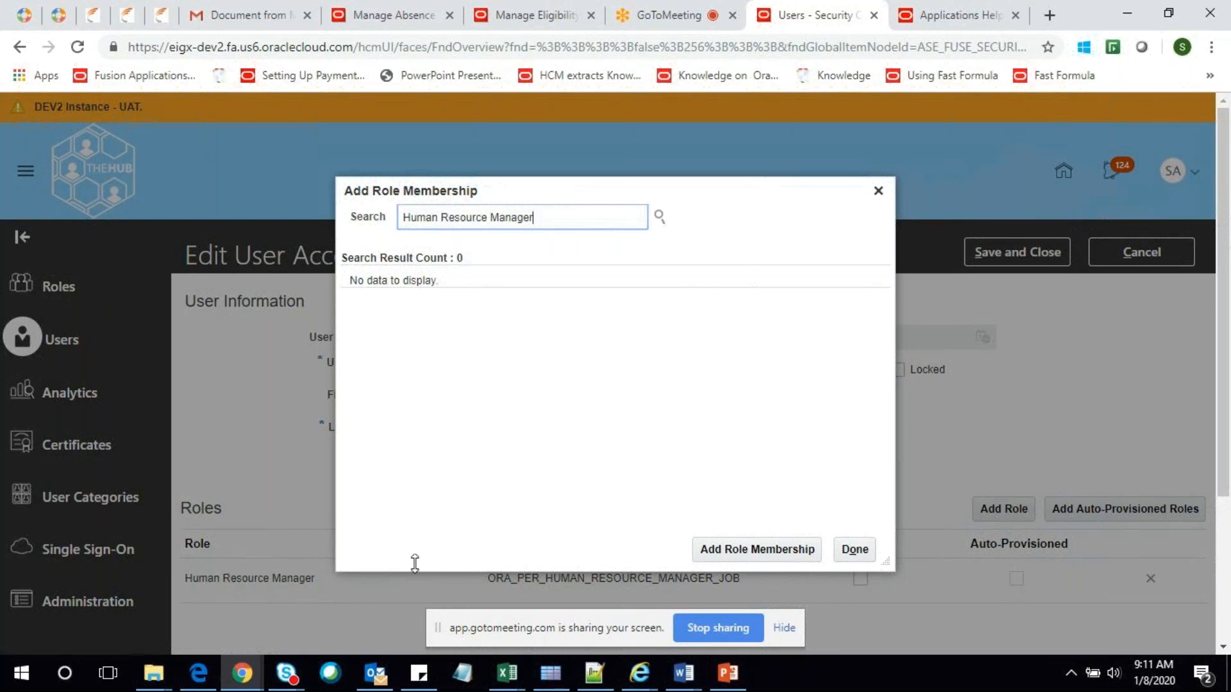
Add the Human Resource Analyst role to the user
double_click(497, 218)
text(Ad)
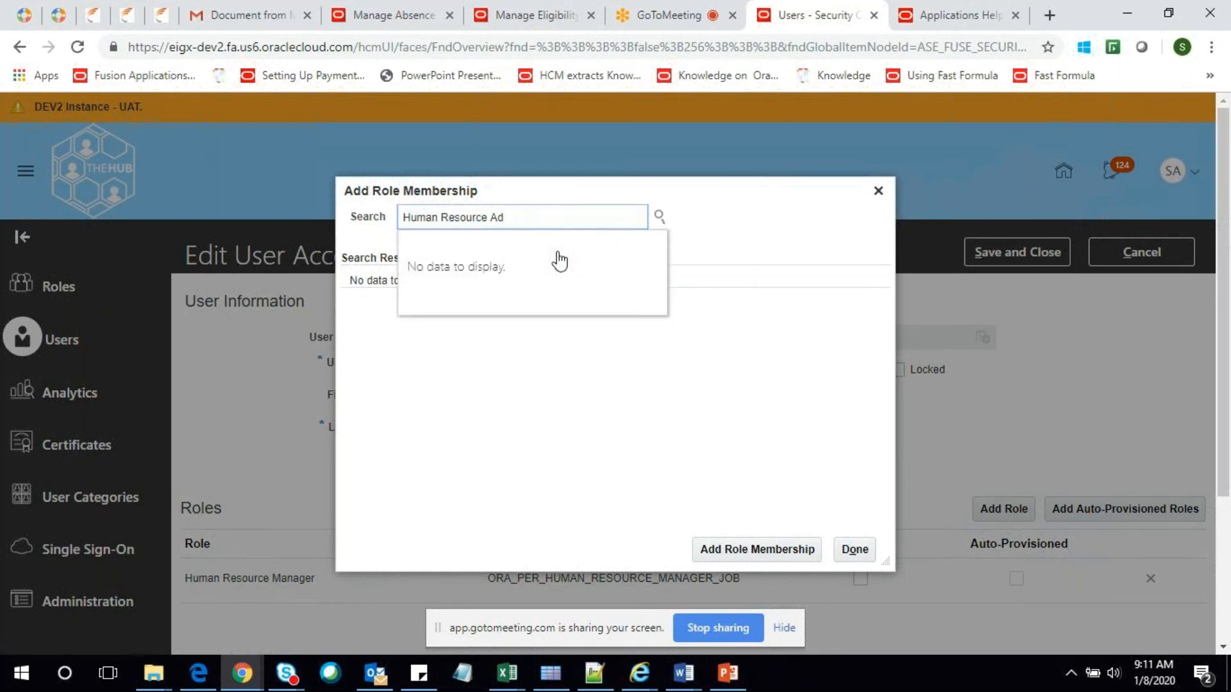
key(BackSpace)
click(558, 257)
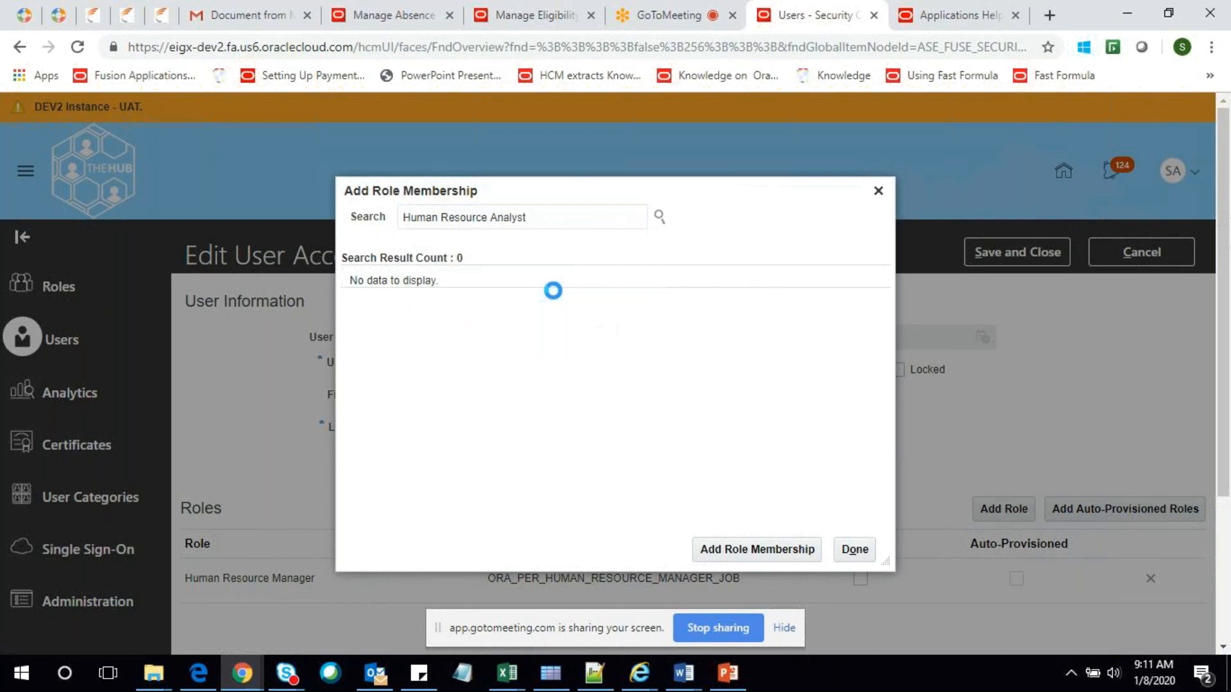
click(770, 546)
click(730, 265)
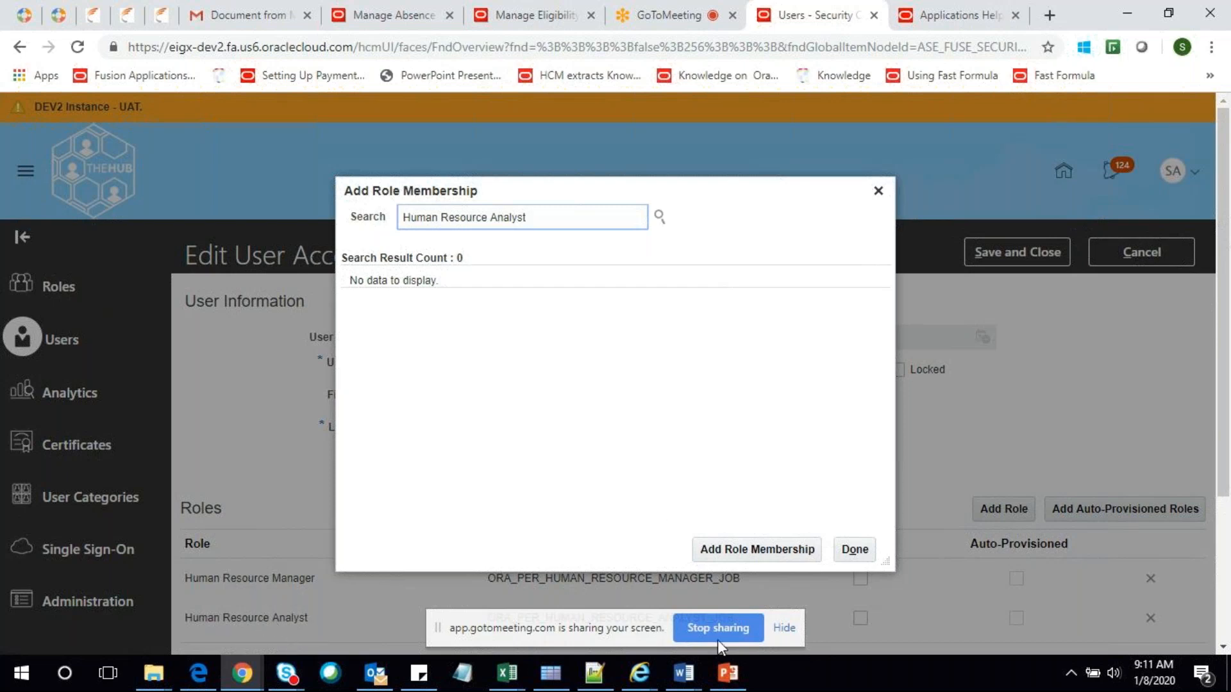
Add the Human Resource Specialist role and finish the Add Role Membership dialog
click(783, 628)
key(ctrl+shift+Left)
key(BackSpace)
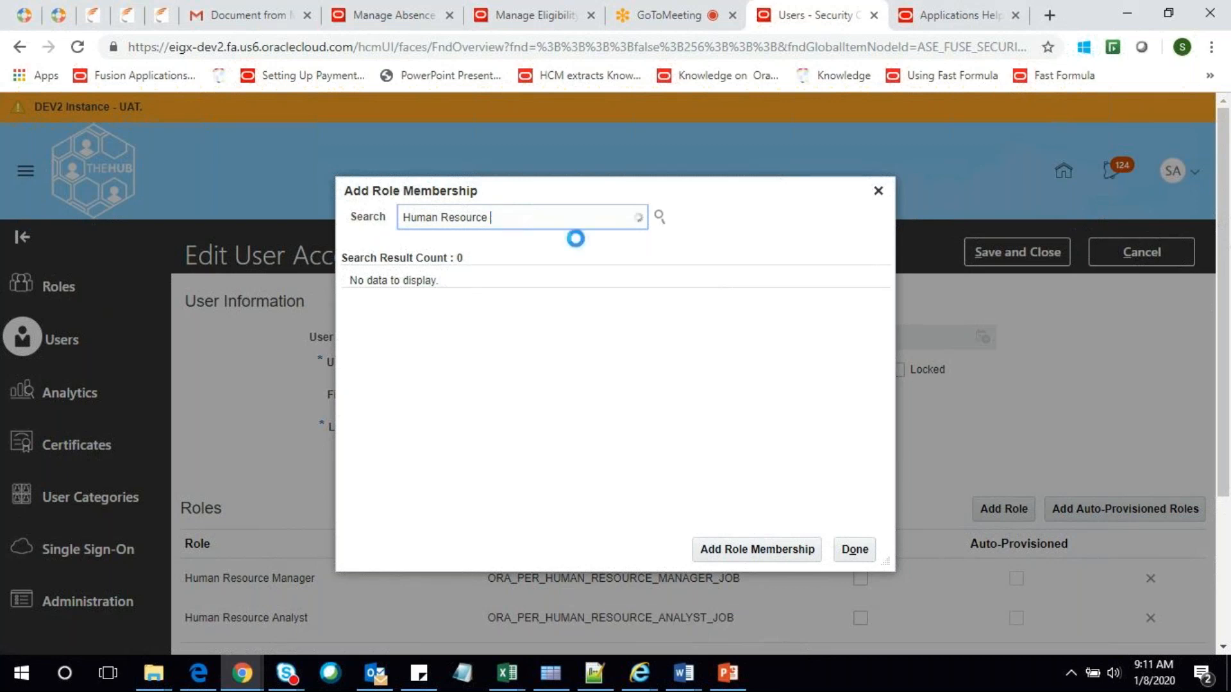
text(A)
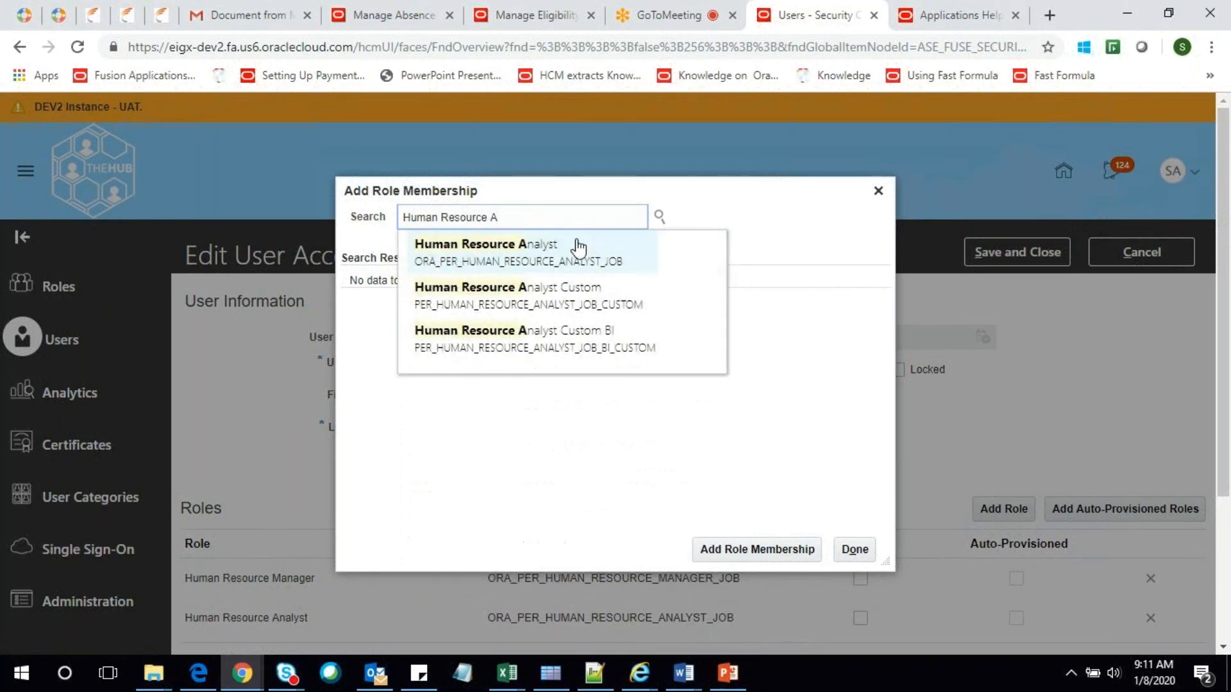
click(732, 416)
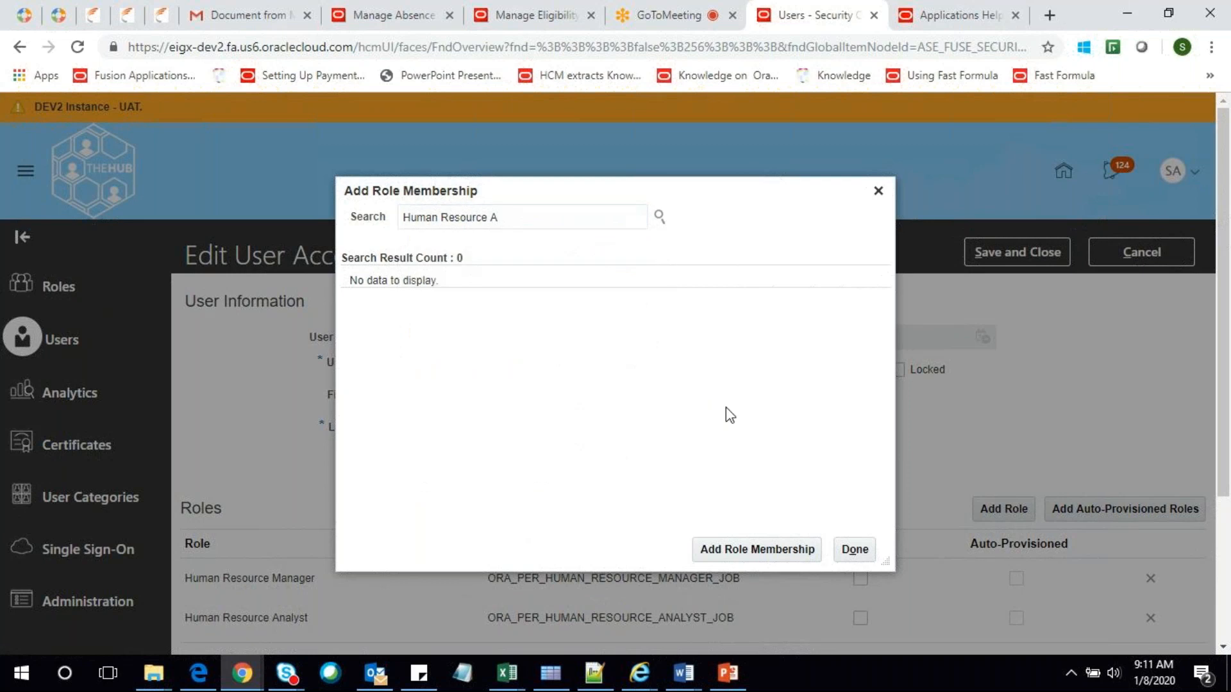
click(534, 217)
key(BackSpace)
text(S)
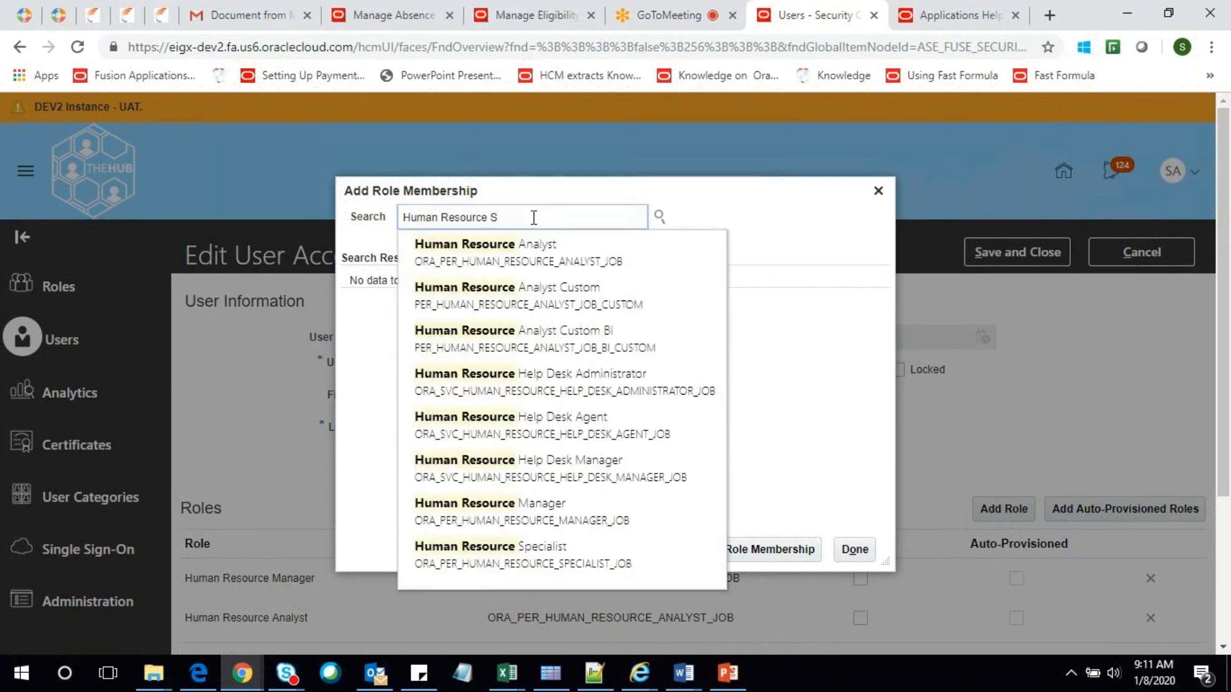
click(527, 247)
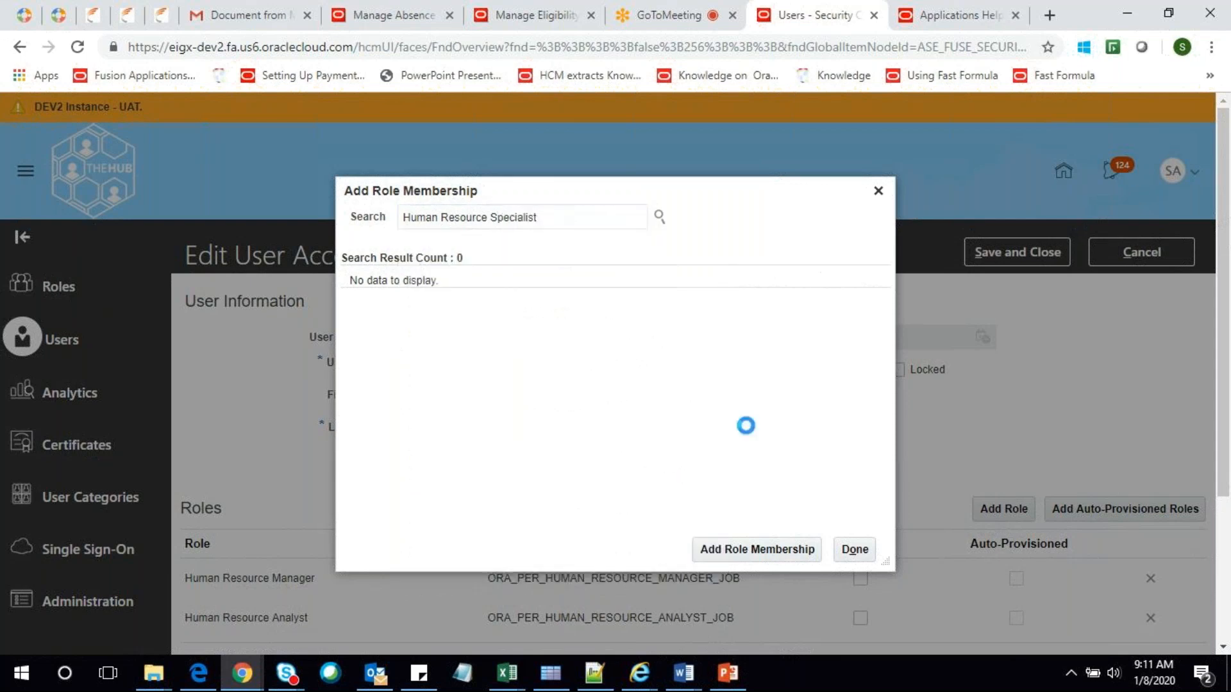
click(761, 551)
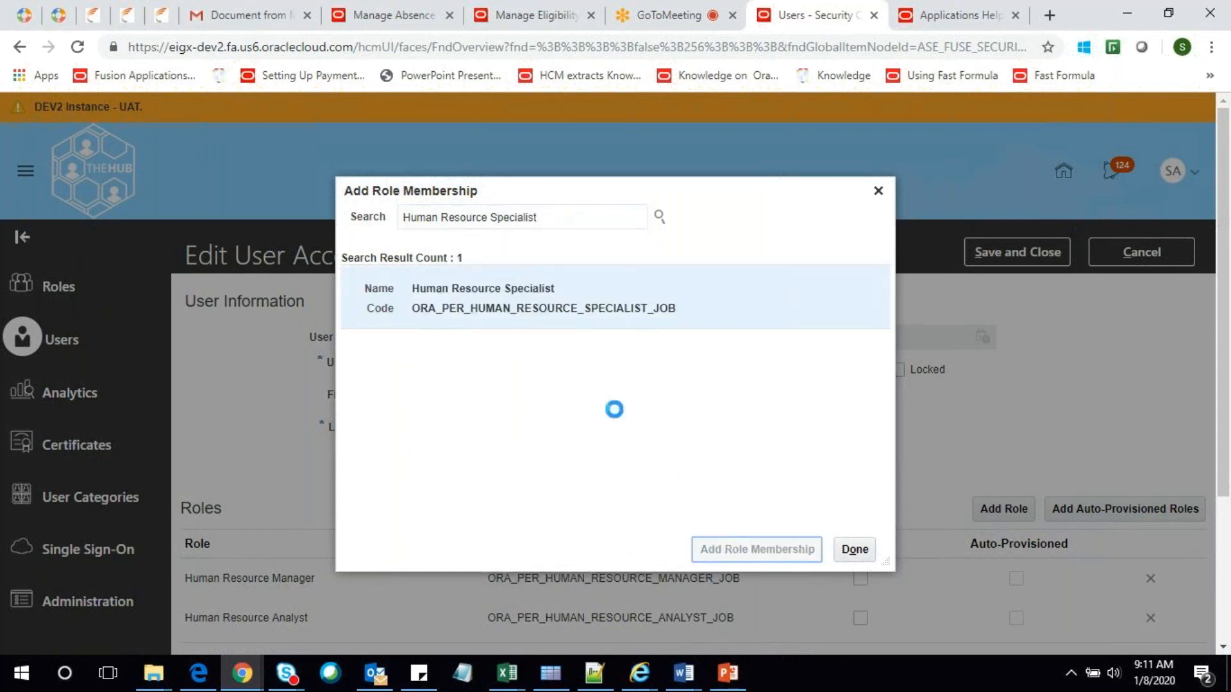
click(738, 268)
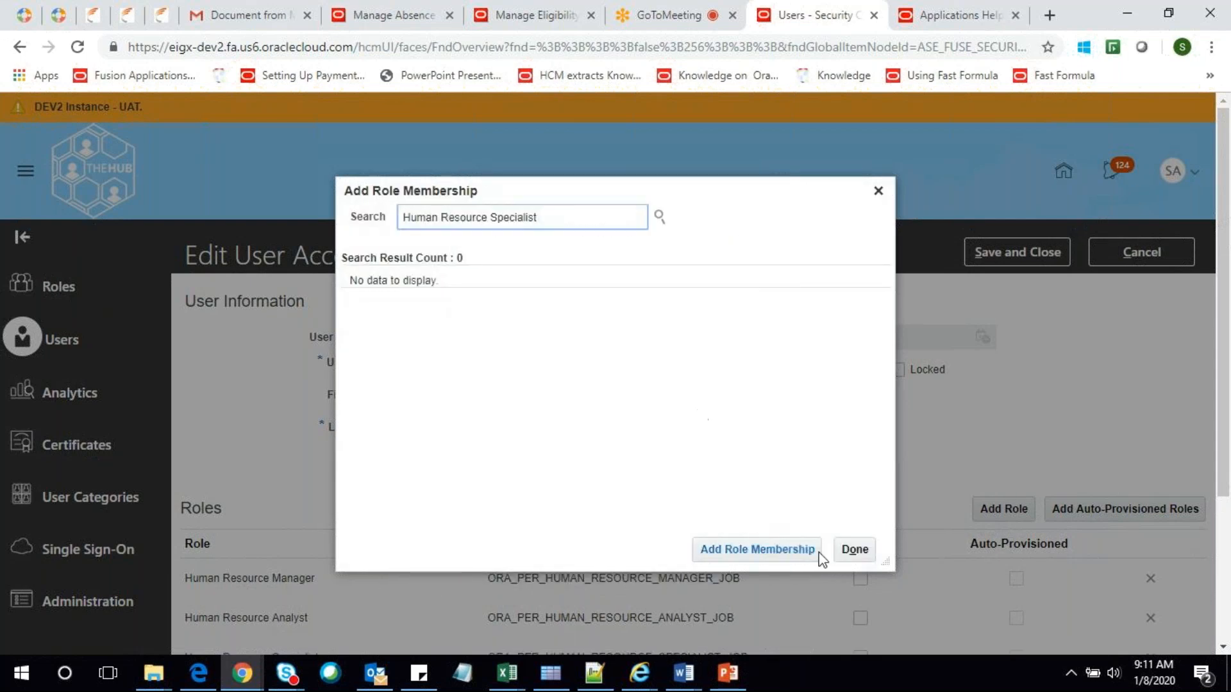
click(854, 549)
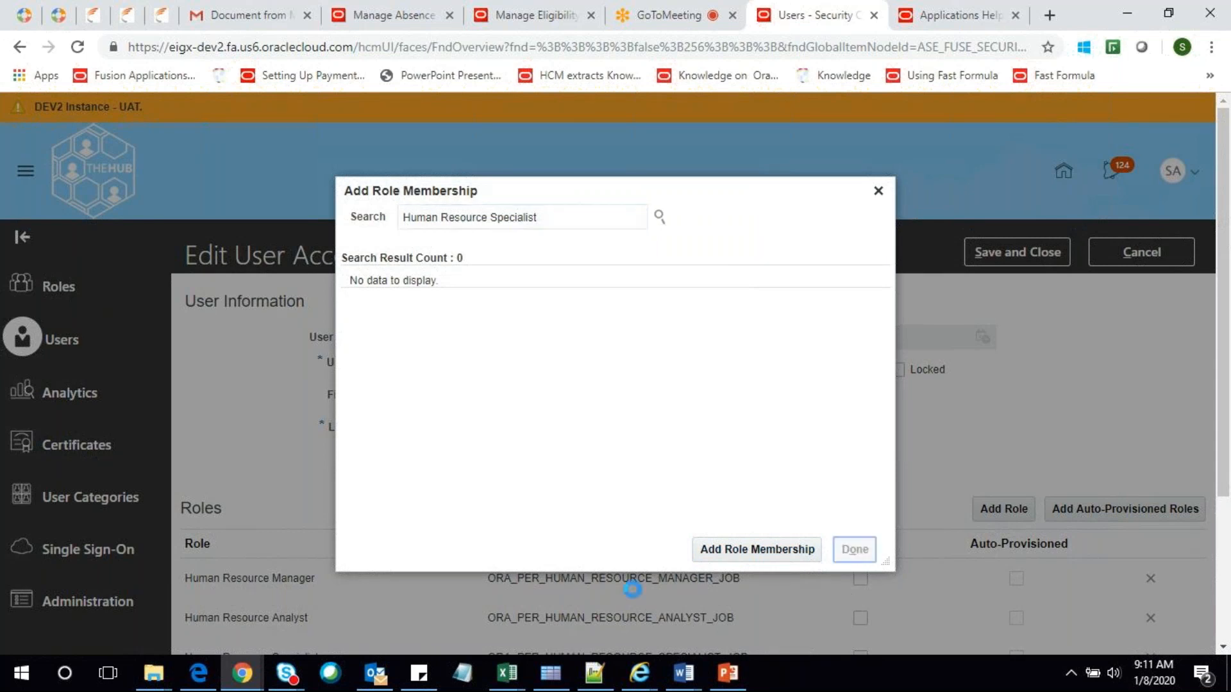
Save the account with its three HR roles, close the details, and switch to the user's Edge window
scroll(407, 413, down, 3)
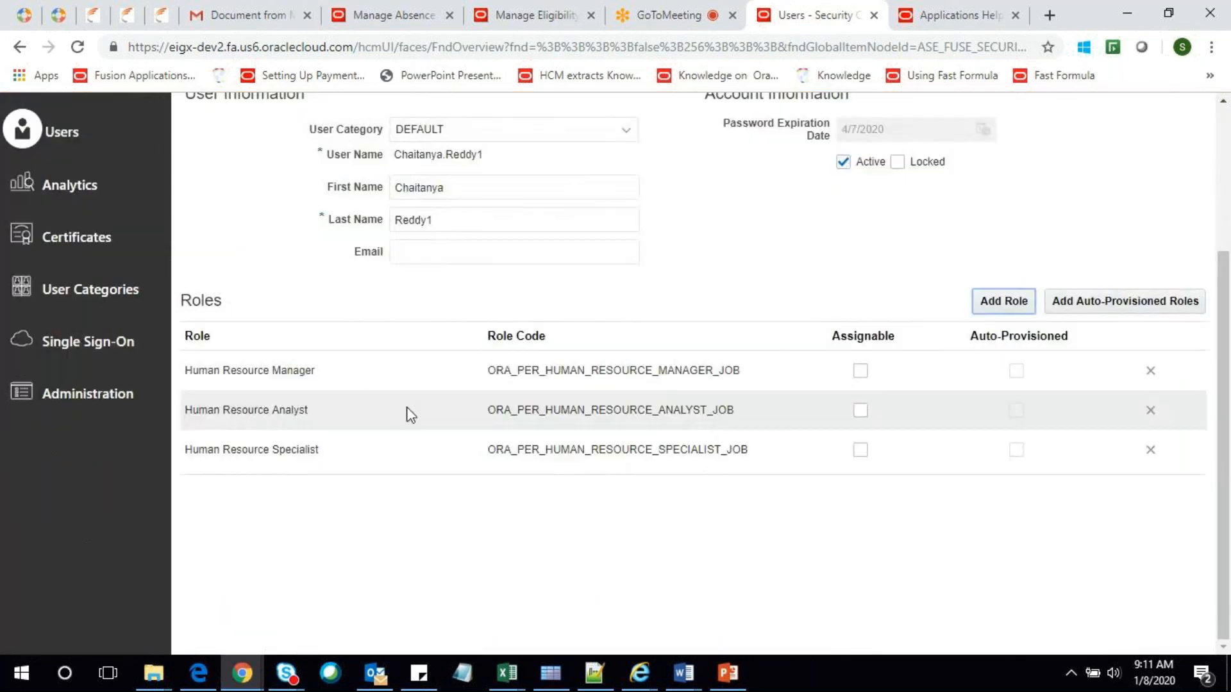
scroll(513, 514, up, 3)
scroll(513, 514, down, 3)
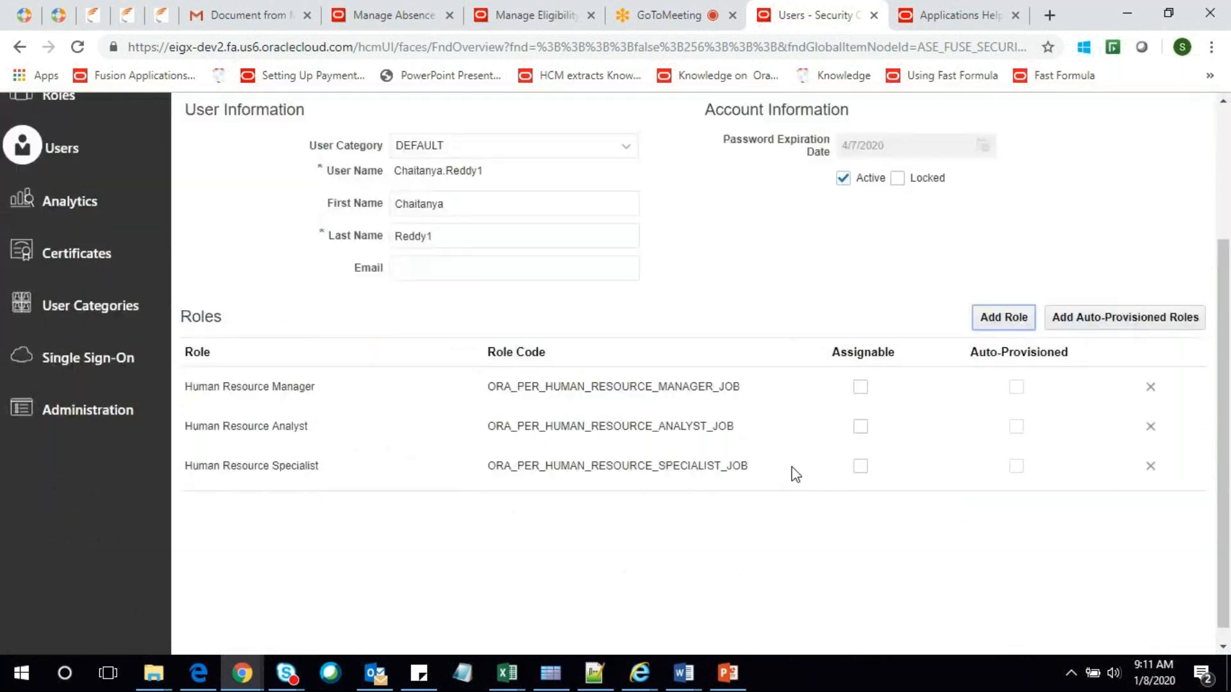
scroll(737, 350, up, 3)
click(1003, 247)
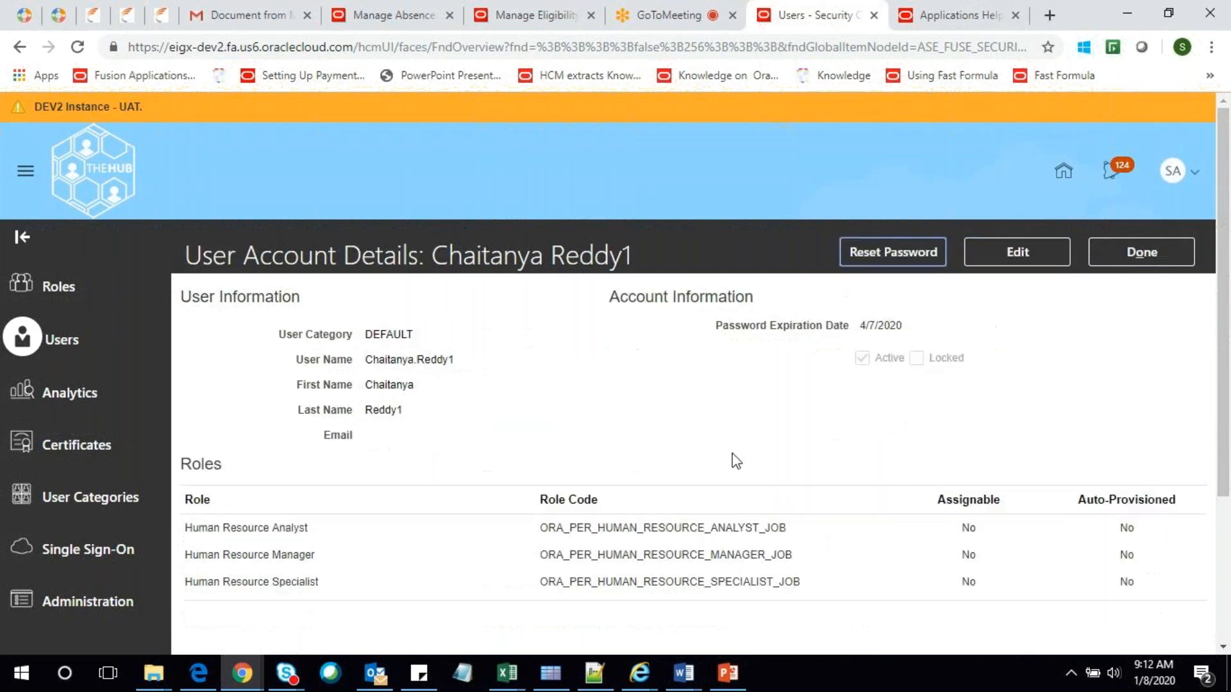
click(1158, 259)
click(209, 675)
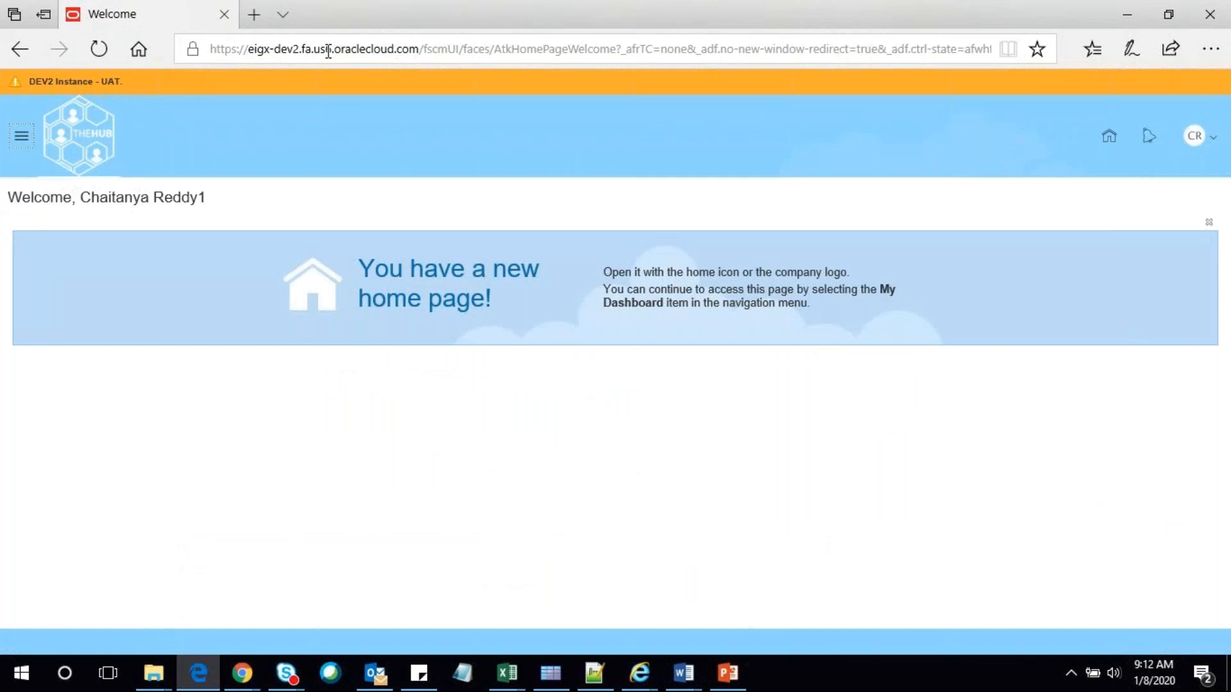
Reload the welcome page and go to the user's new home page
click(354, 44)
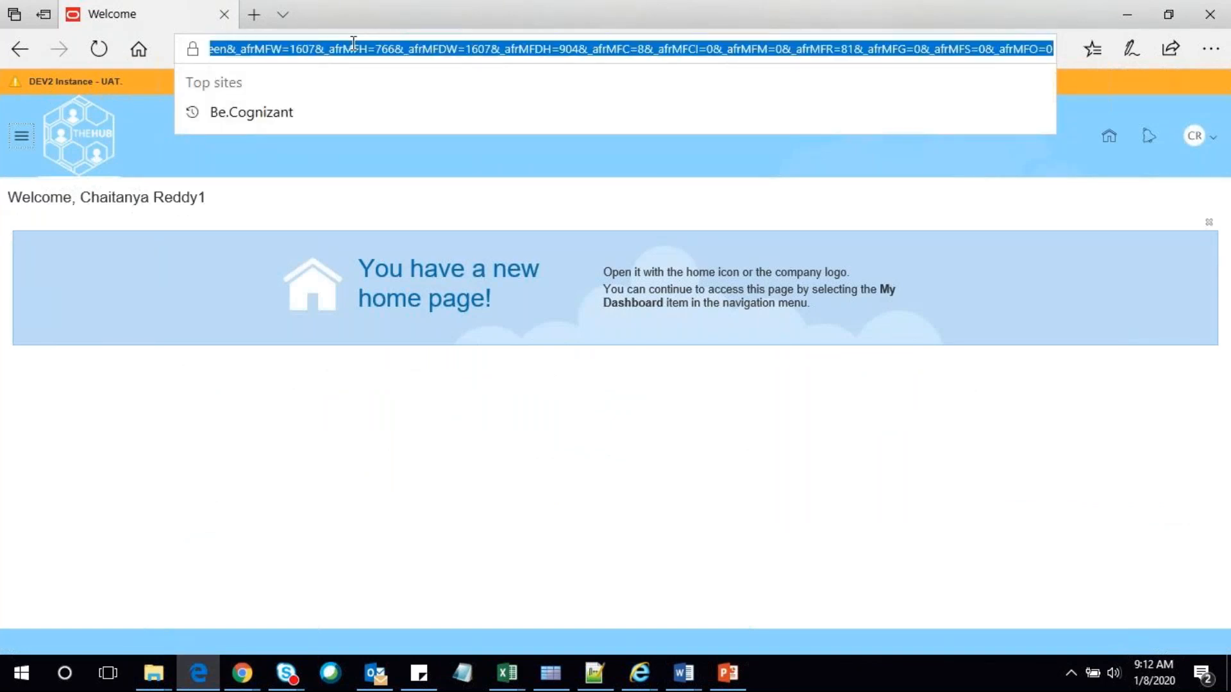
key(Return)
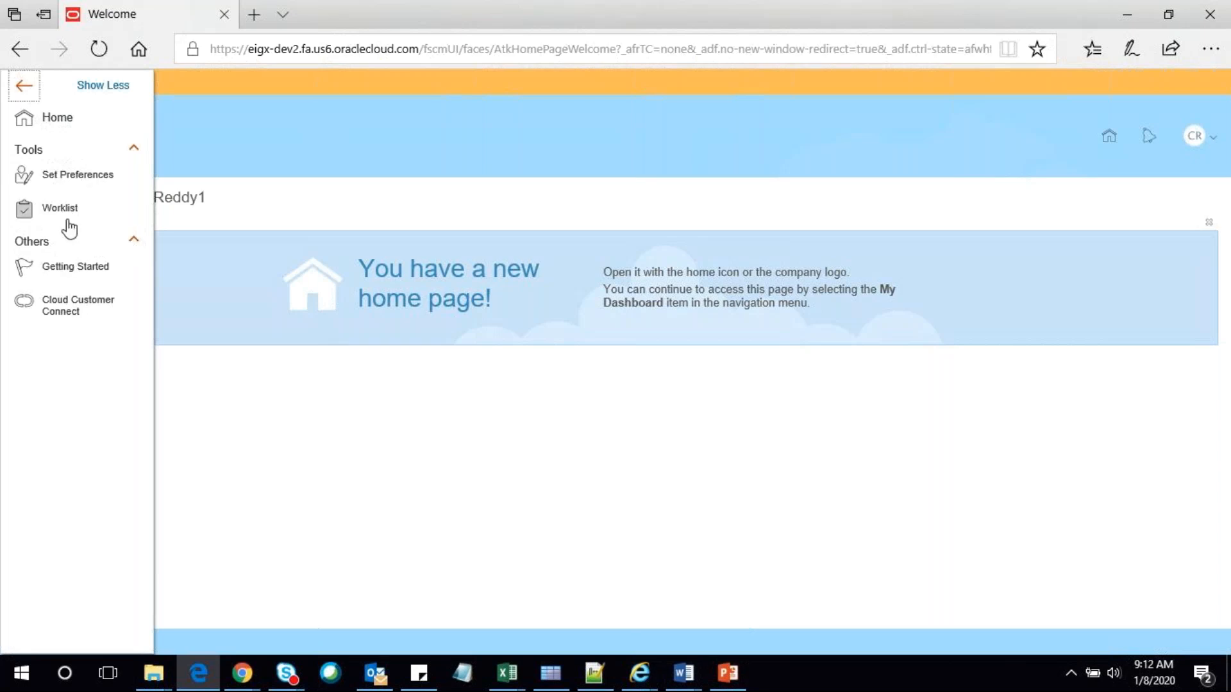
click(1111, 138)
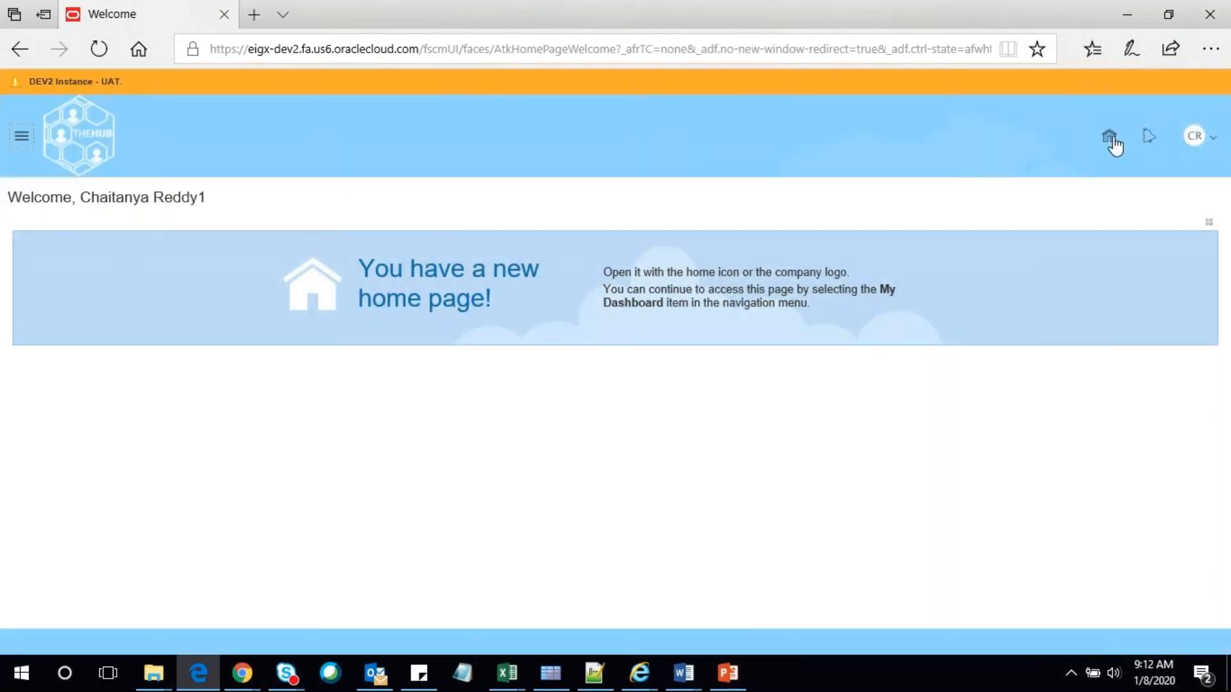
click(1111, 138)
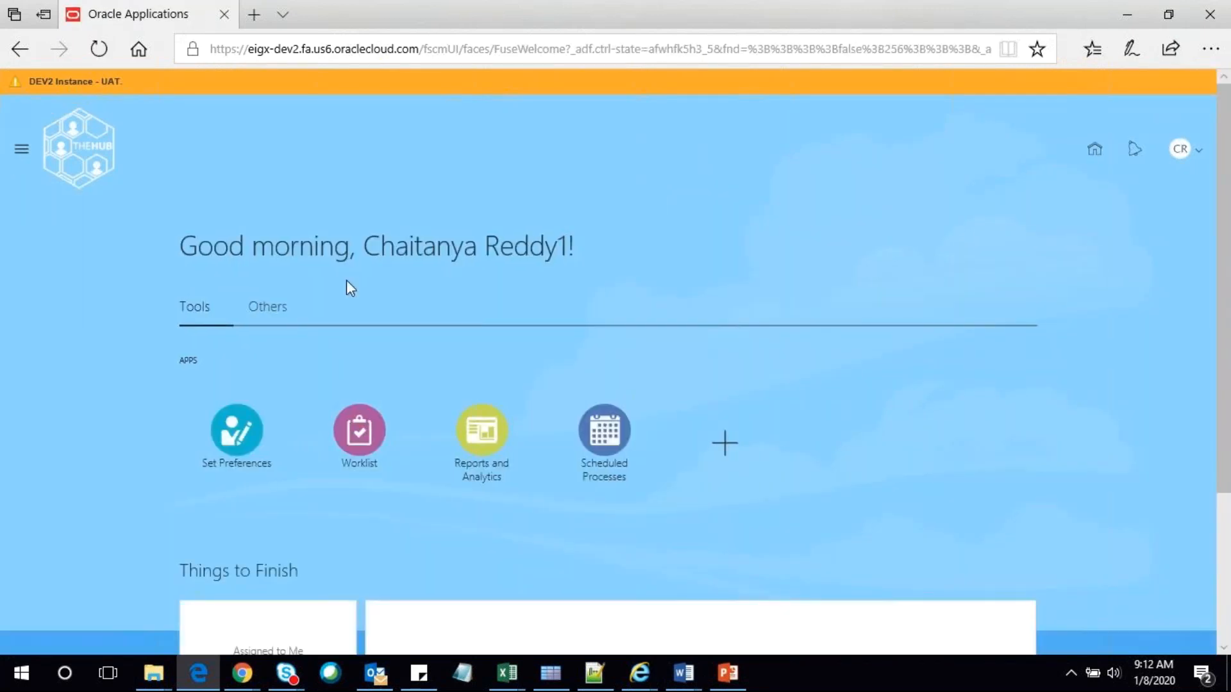
Reload the home page and check the Navigator, which offers only Tools and Others
click(396, 50)
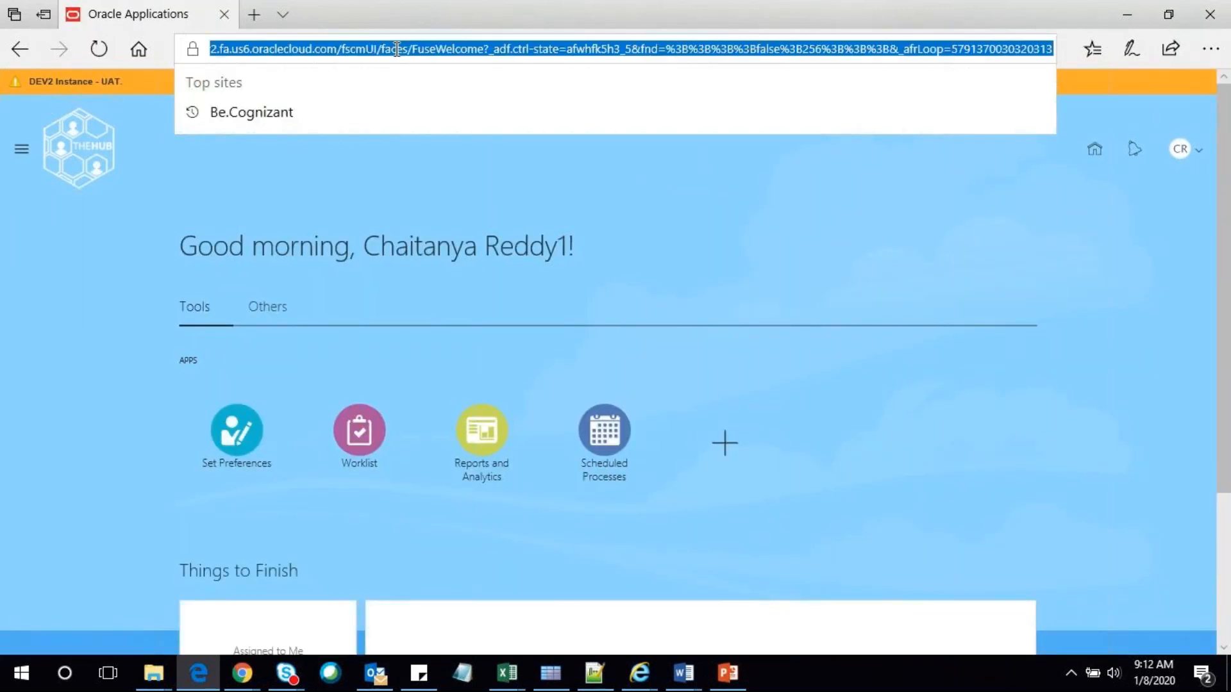
key(Return)
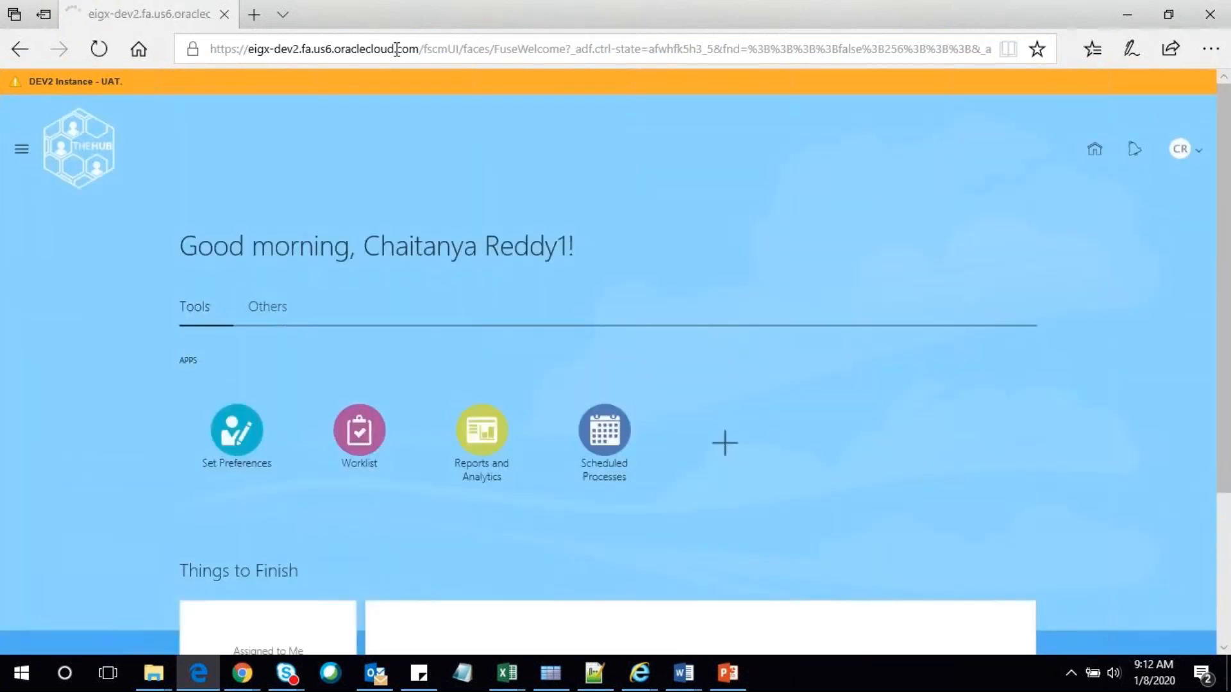
scroll(332, 366, down, 3)
scroll(183, 351, up, 3)
click(26, 160)
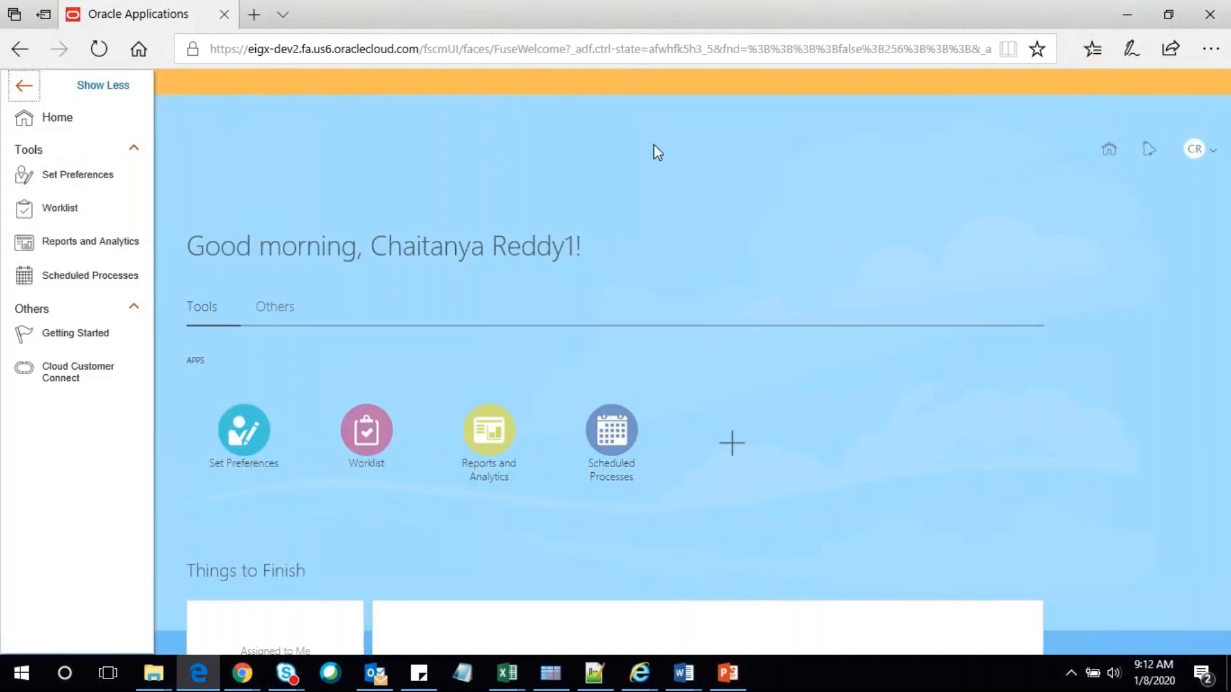
click(657, 152)
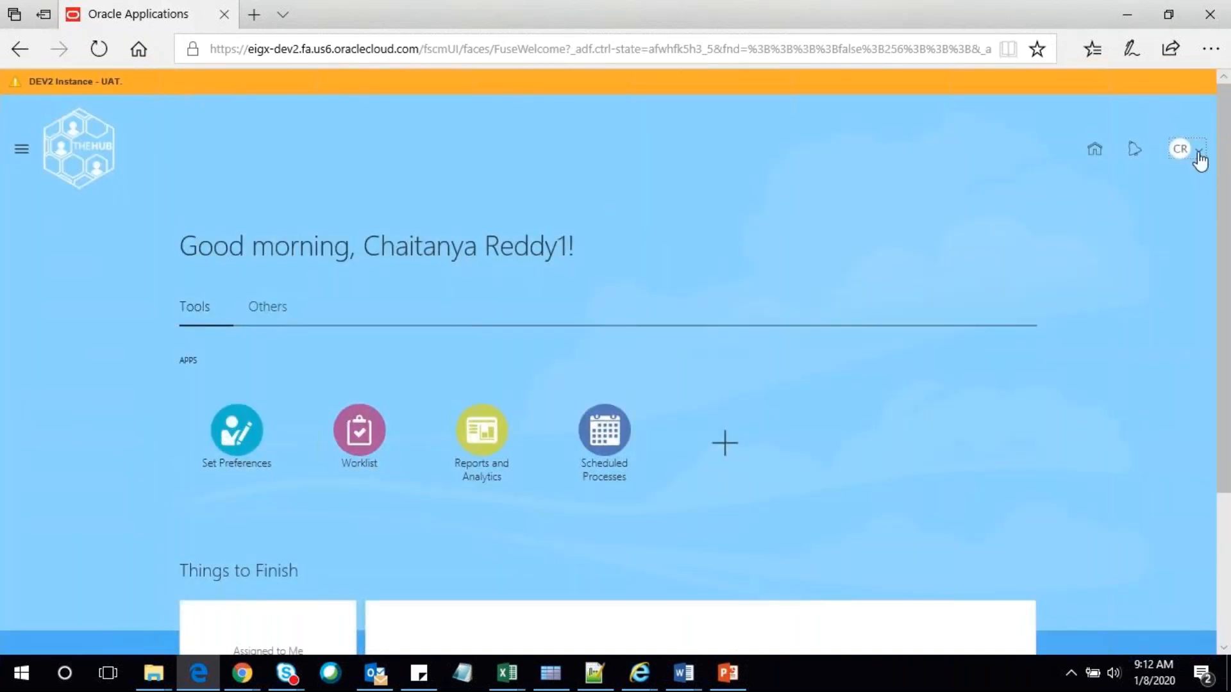
click(1200, 160)
Sign out, sign back in as the user, and review the home page now showing My Client Groups
click(1167, 182)
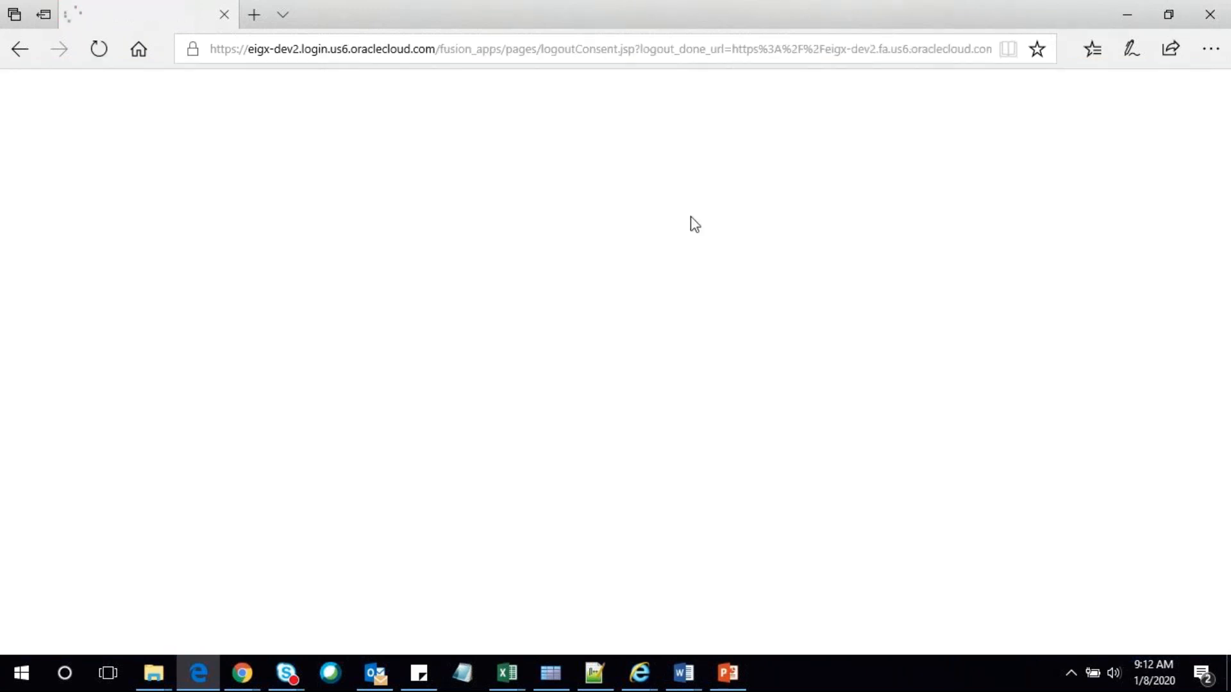
key(Return)
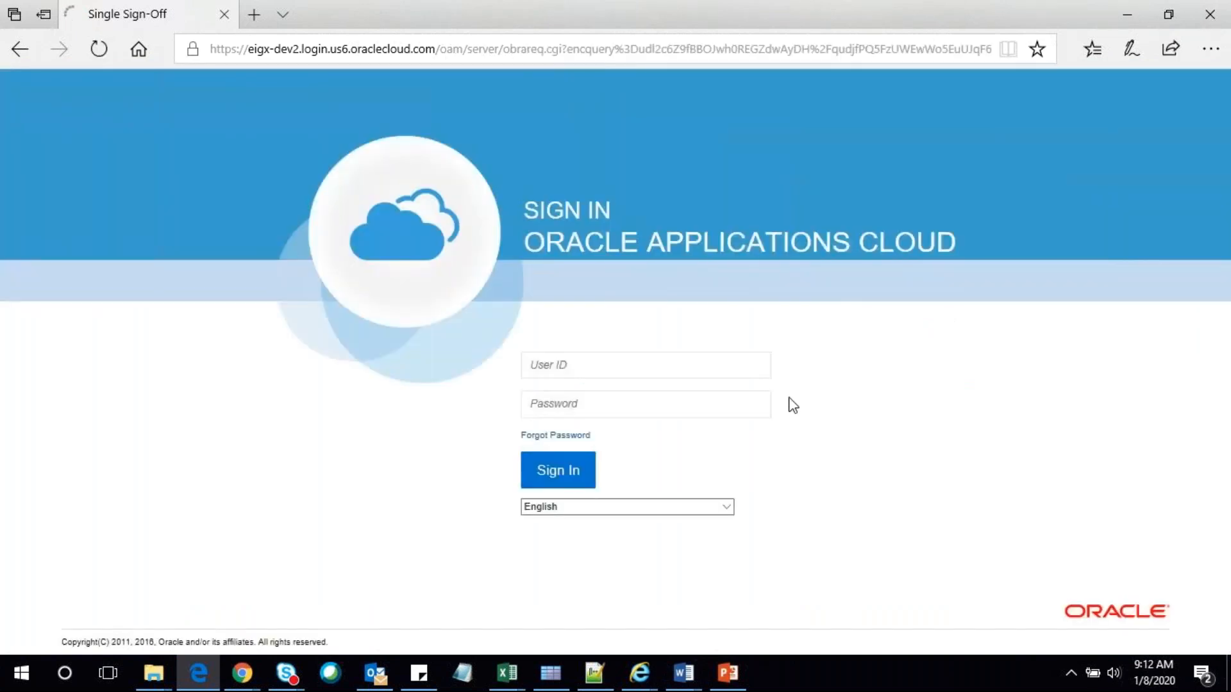
click(665, 372)
click(649, 395)
click(574, 475)
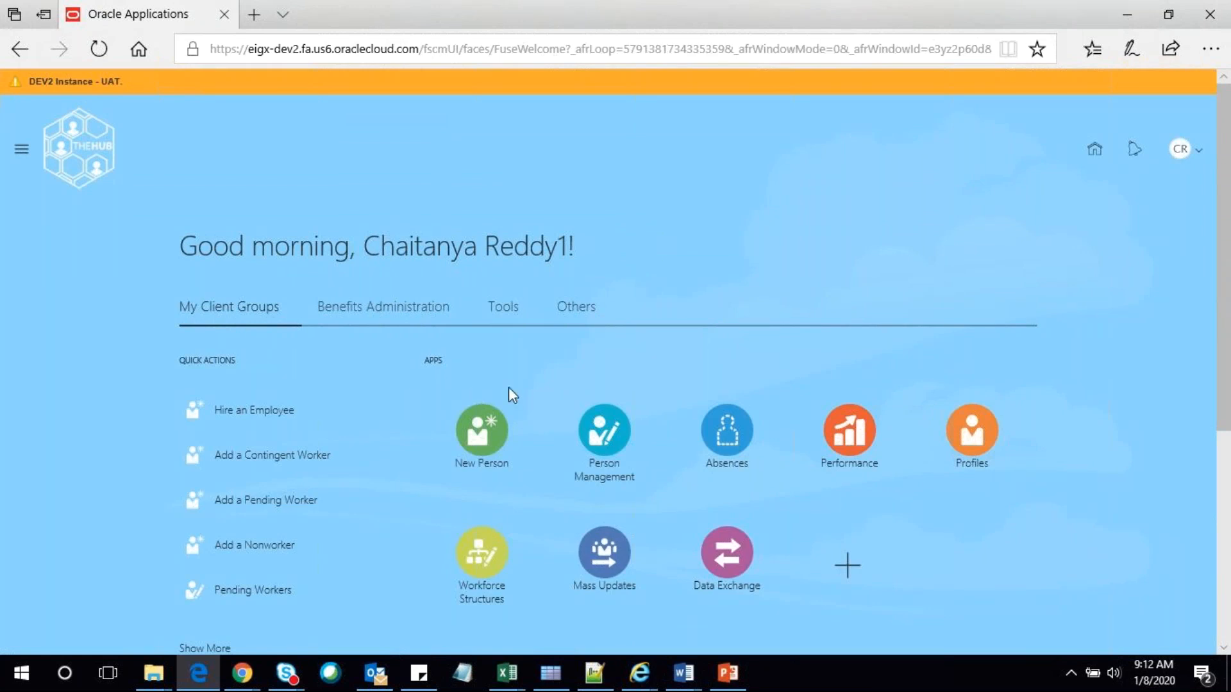
scroll(515, 388, down, 5)
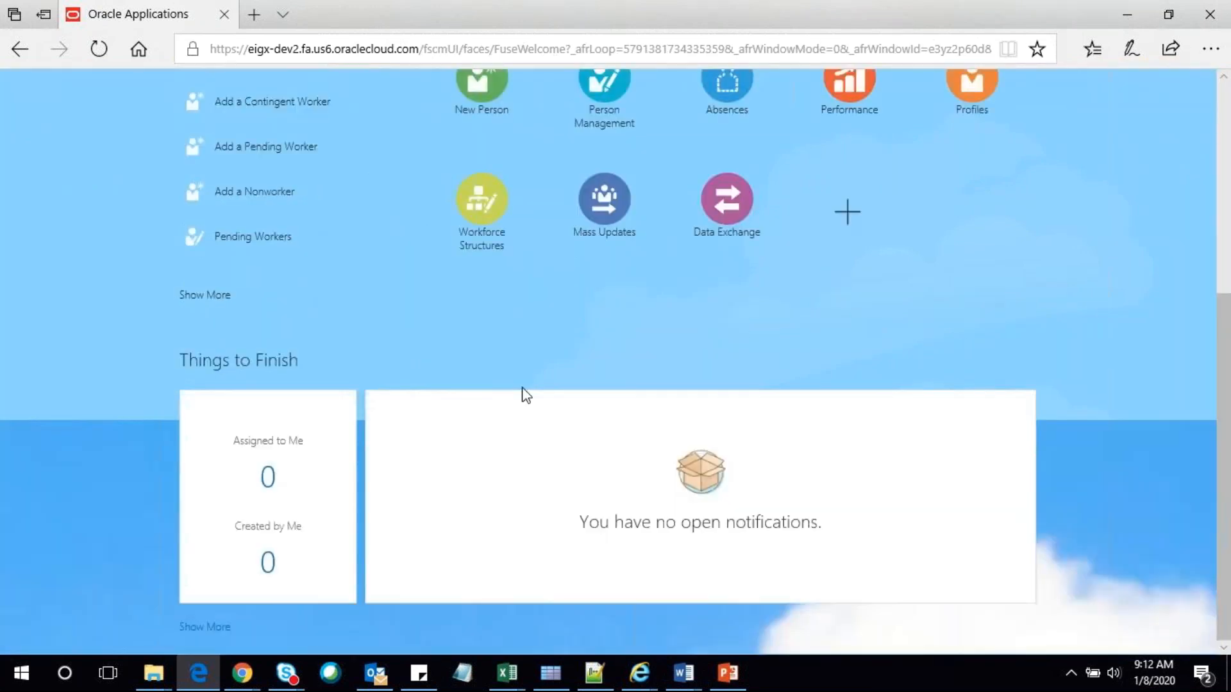
scroll(525, 395, up, 5)
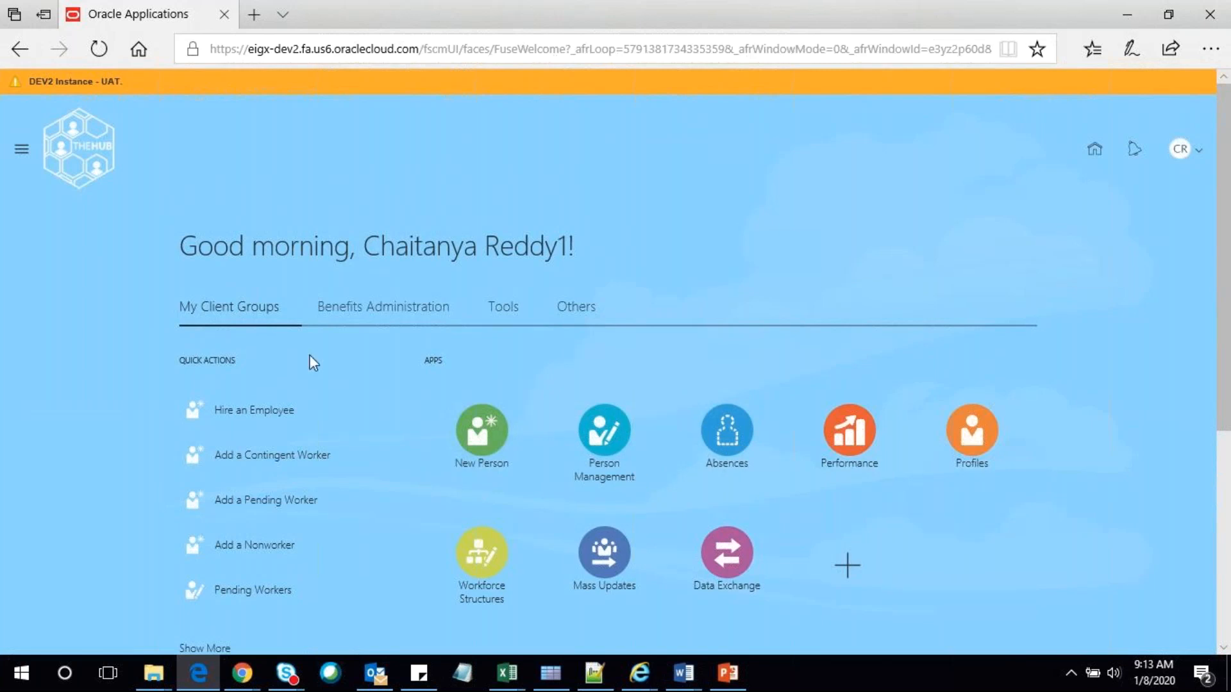
mouse_move(237, 680)
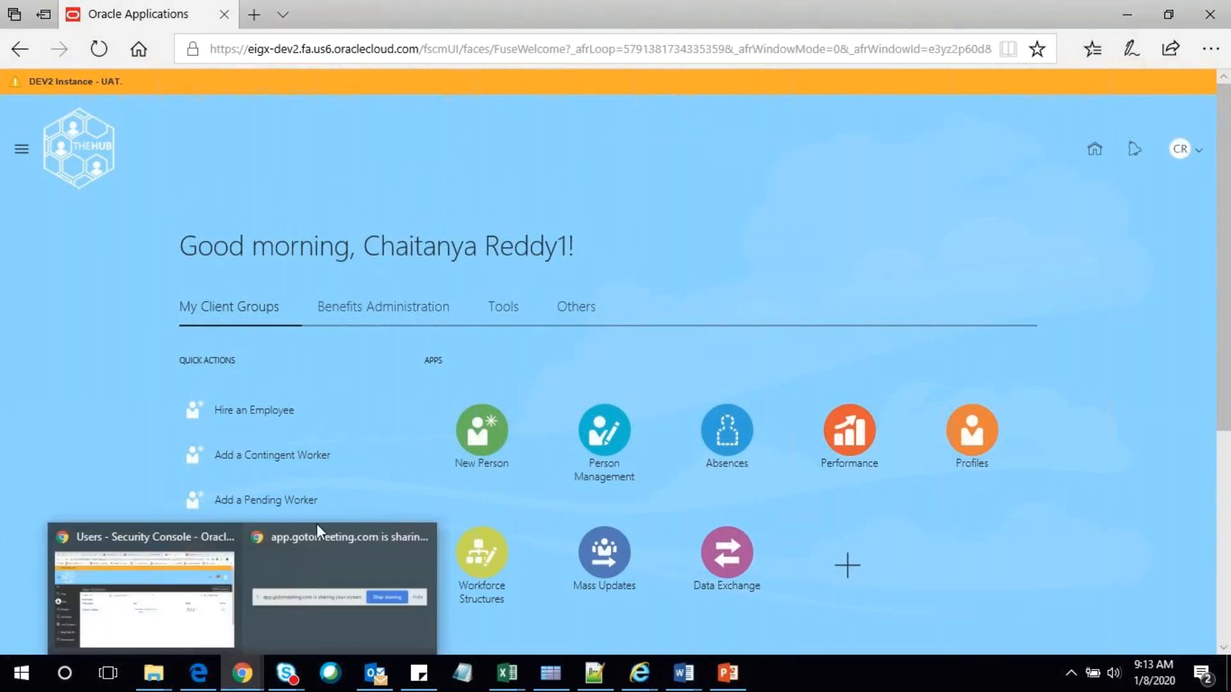
click(316, 524)
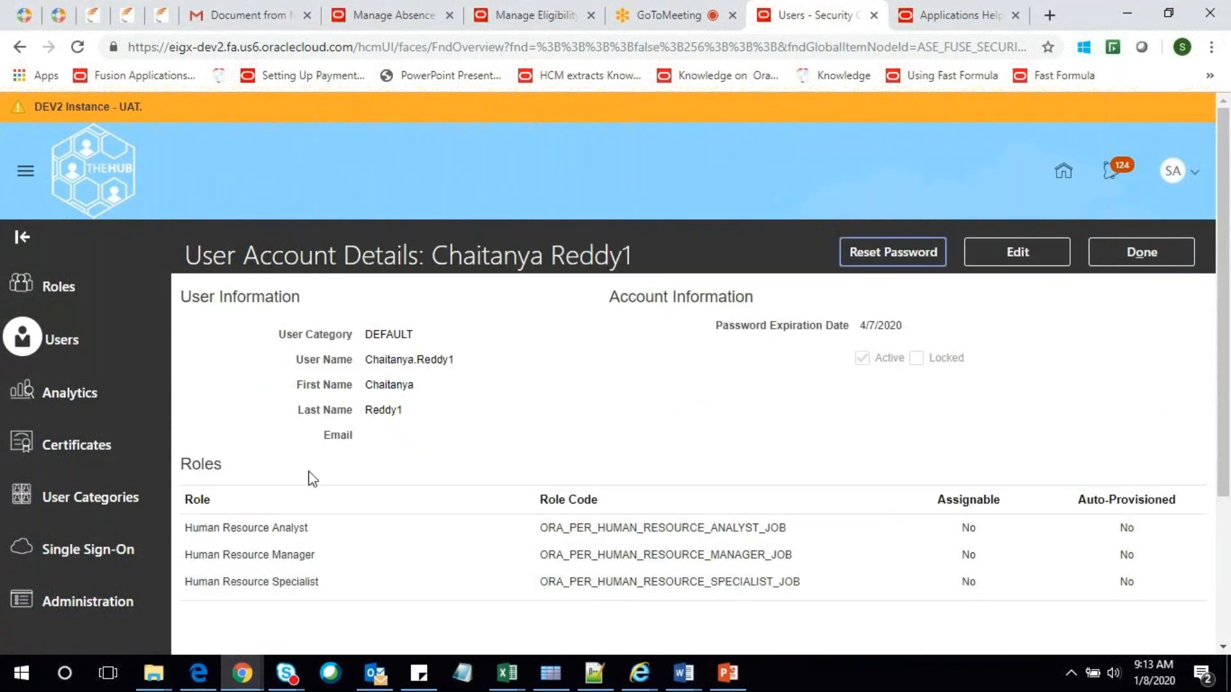
key(alt+Tab)
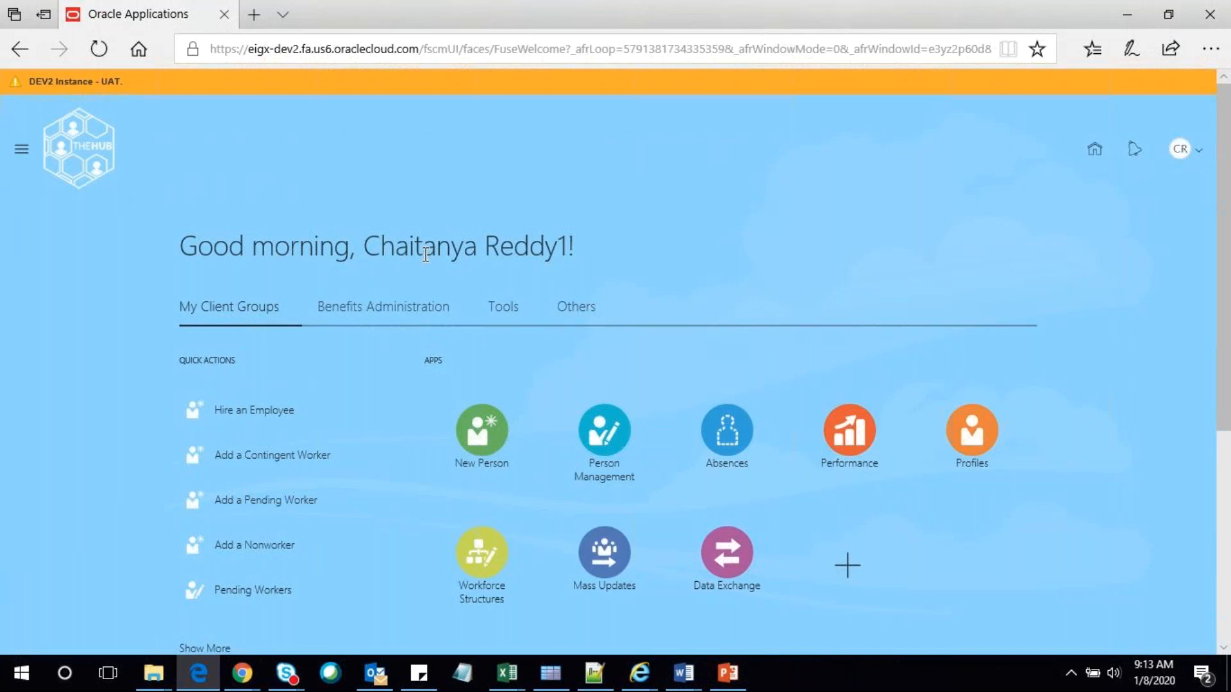
Expand My Client Groups, Benefits Administration, Tools and Others in the Navigator to list the user's pages
double_click(471, 251)
click(22, 153)
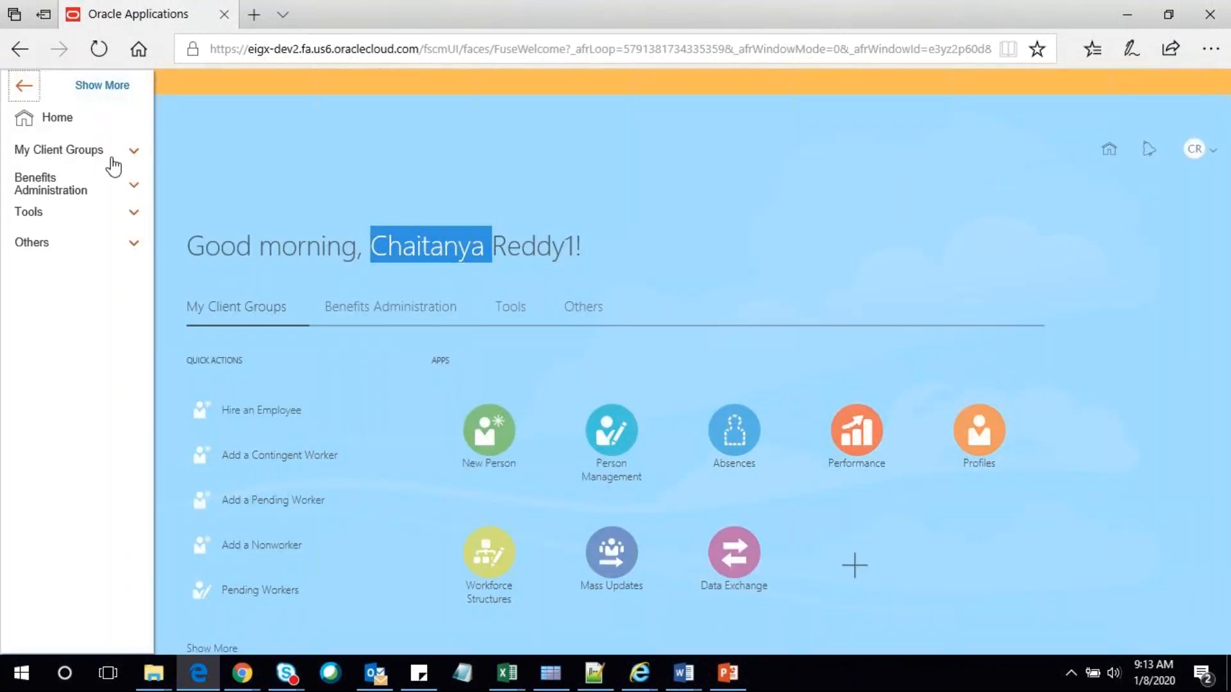
click(113, 159)
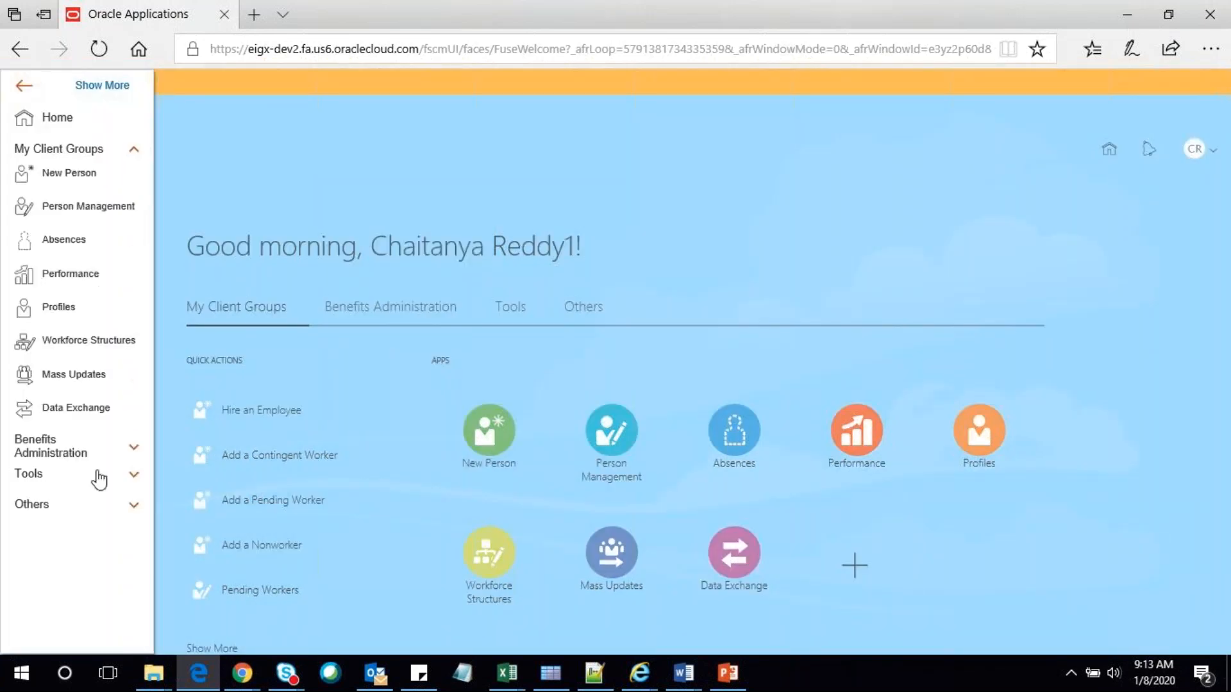
click(98, 457)
click(102, 510)
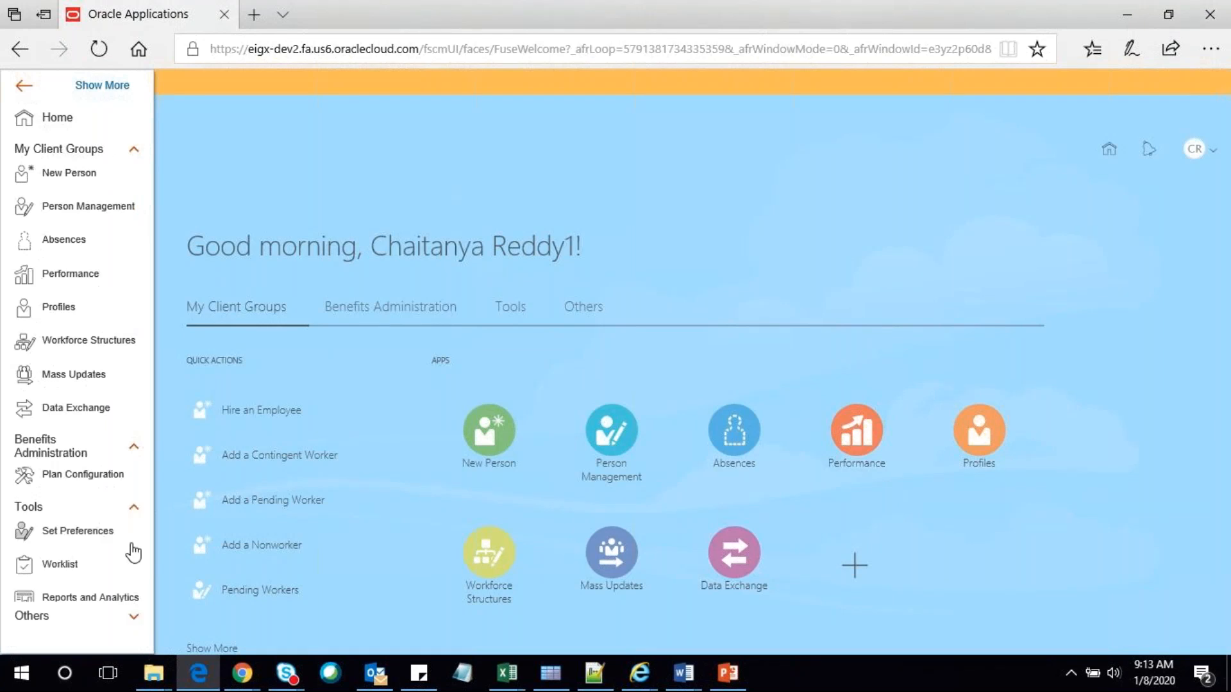
scroll(133, 553, down, 1)
click(98, 482)
click(61, 538)
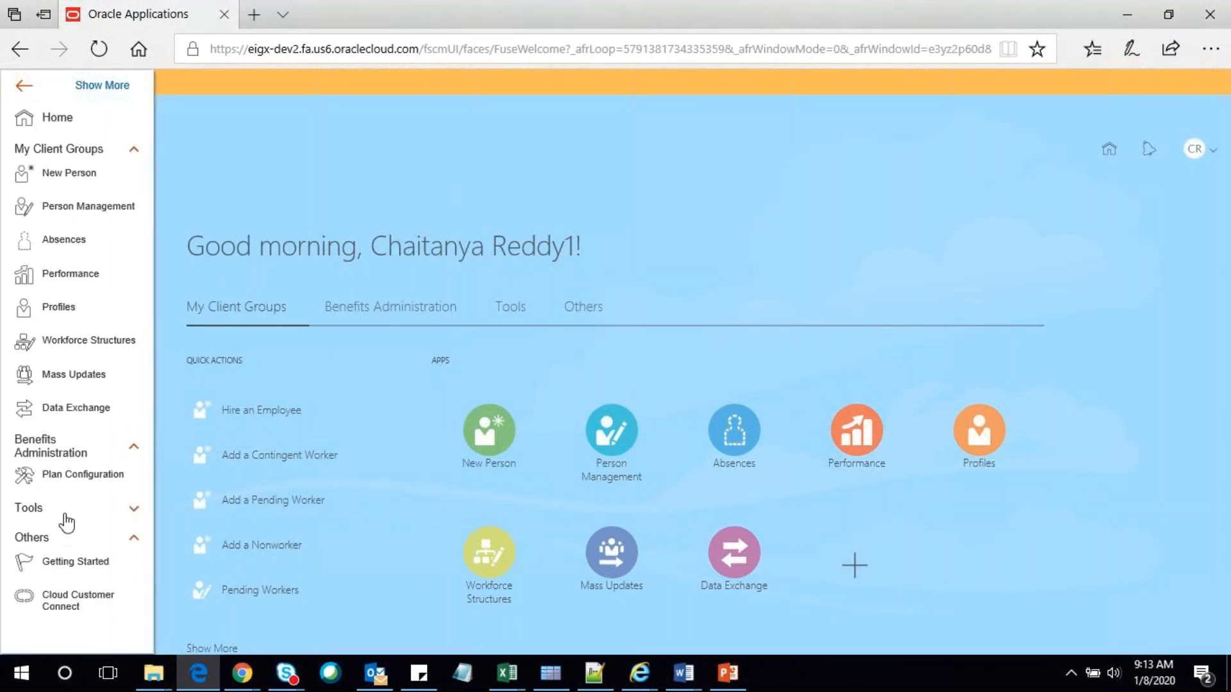
click(66, 516)
scroll(102, 513, down, 2)
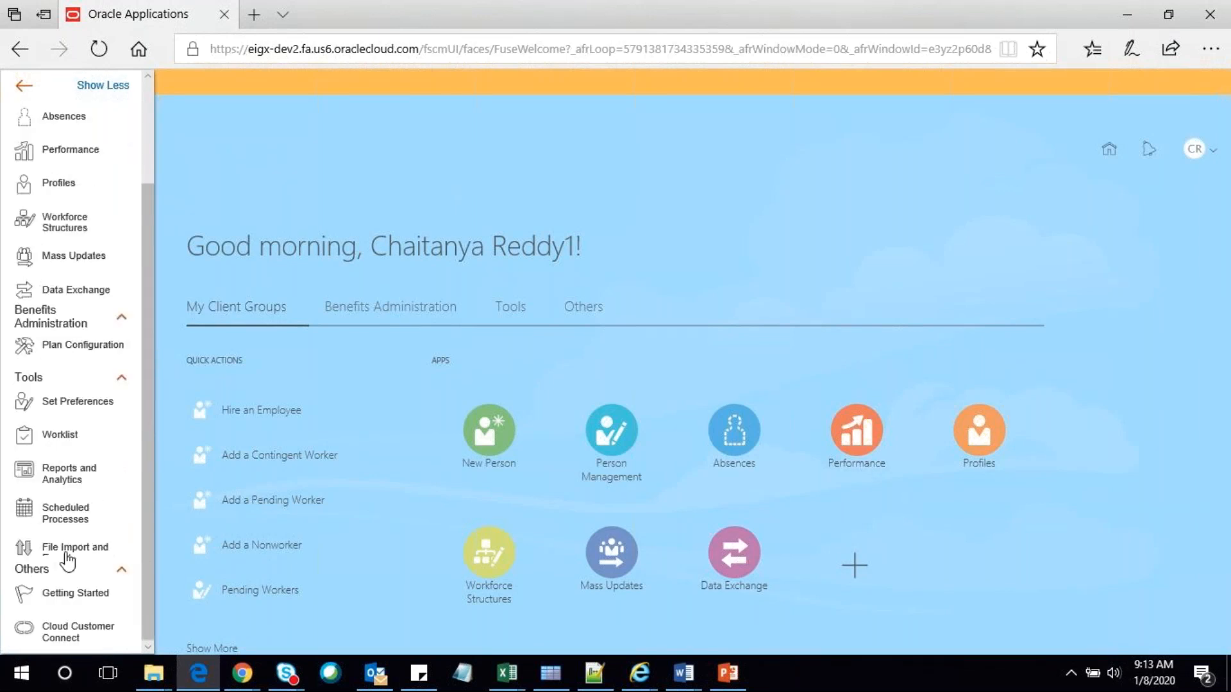
scroll(72, 564, up, 2)
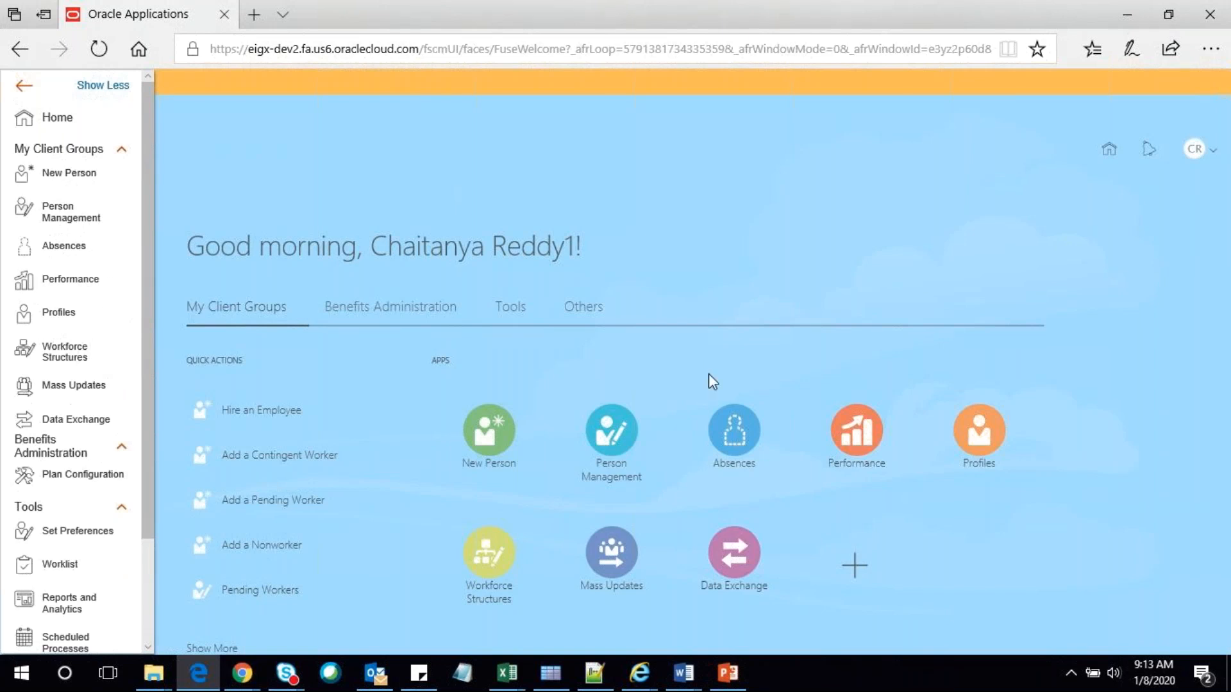
key(alt+Tab)
Switch to the GoToMeeting tab in Chrome and close it, triggering the leave-site prompt
click(667, 15)
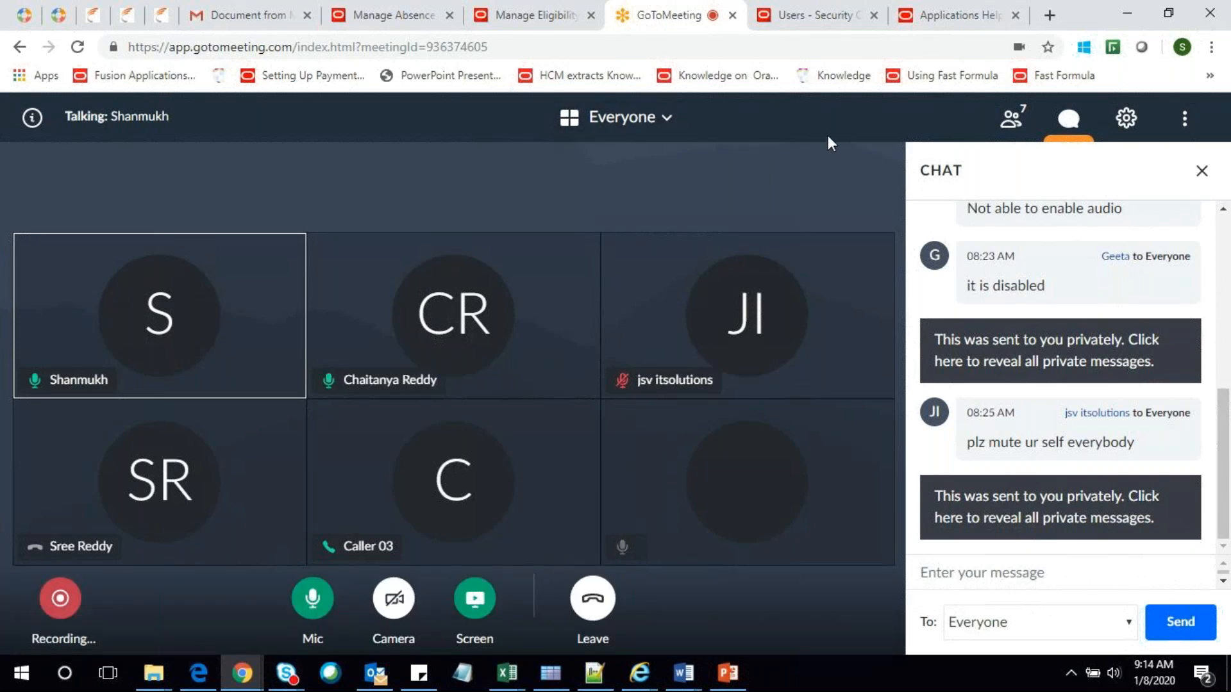
click(732, 15)
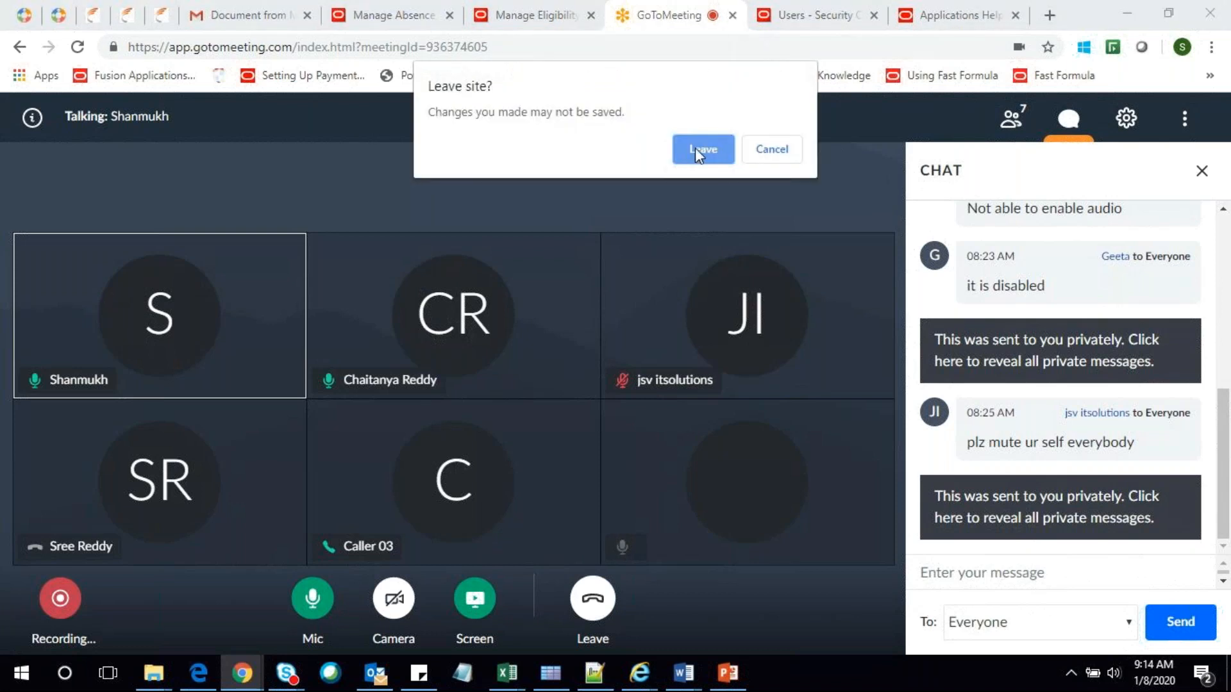